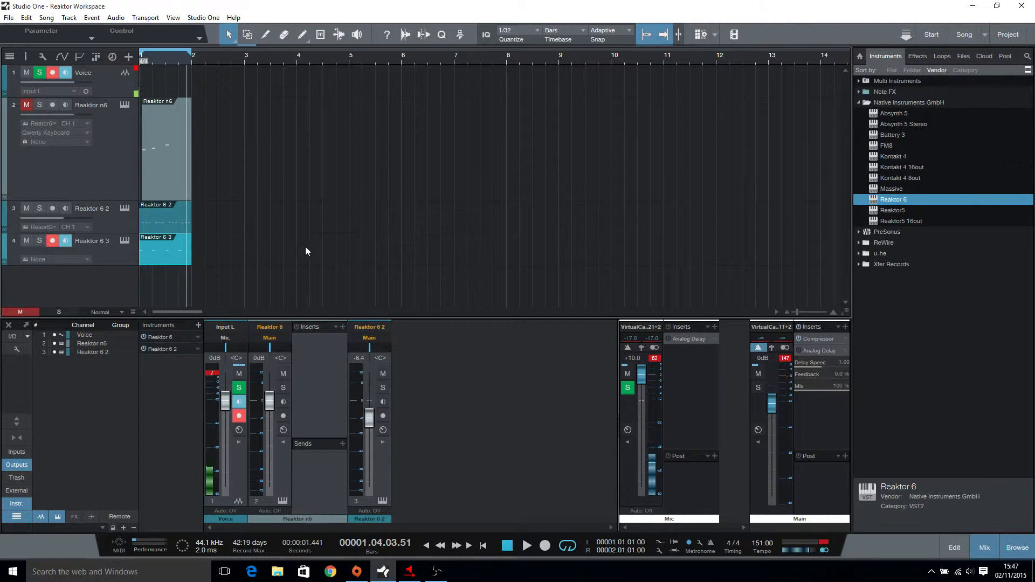
View the patch loaded on the Reaktor 6 2 track, close its window and collapse the expanded mixer channel.
click(126, 208)
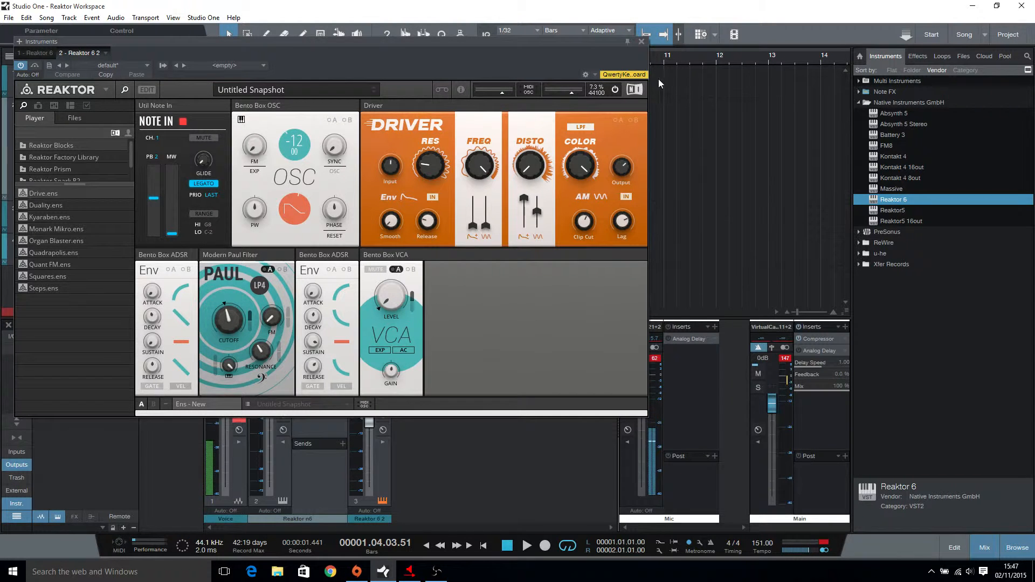
click(641, 42)
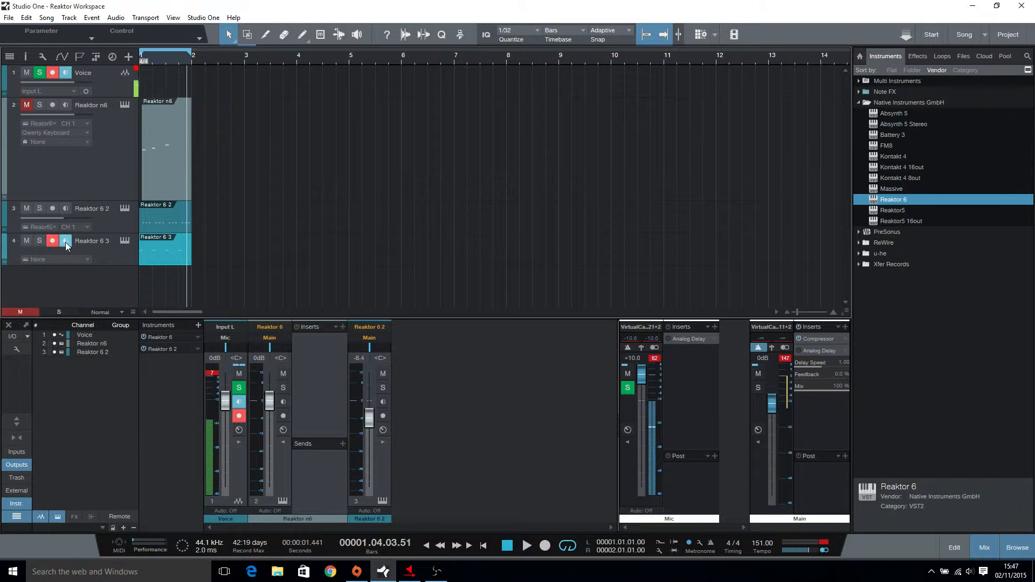
key(space)
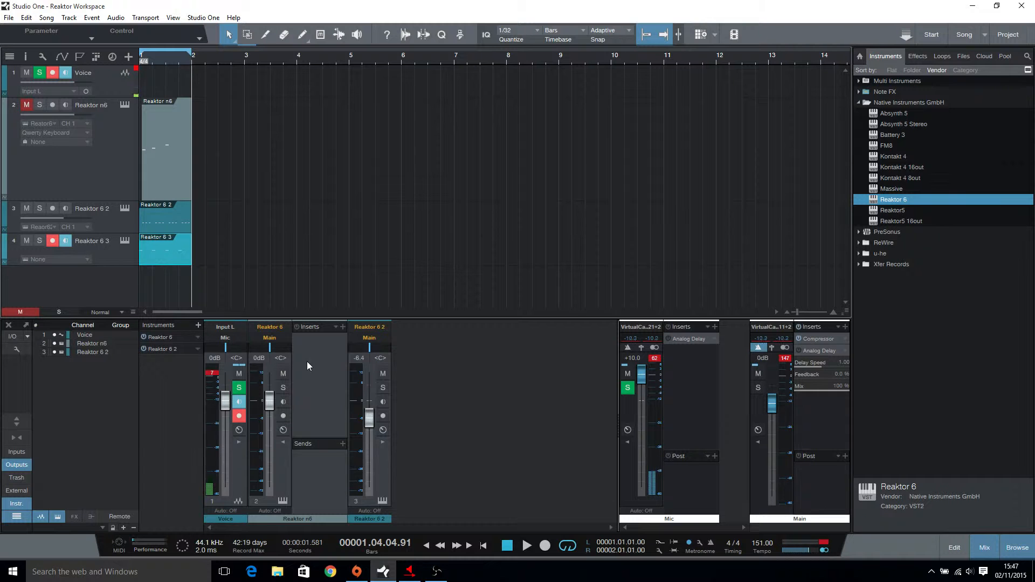
click(283, 442)
Show the notes of the Reaktor 6 3 clip and load a Reaktor 6 instrument onto that track.
click(124, 258)
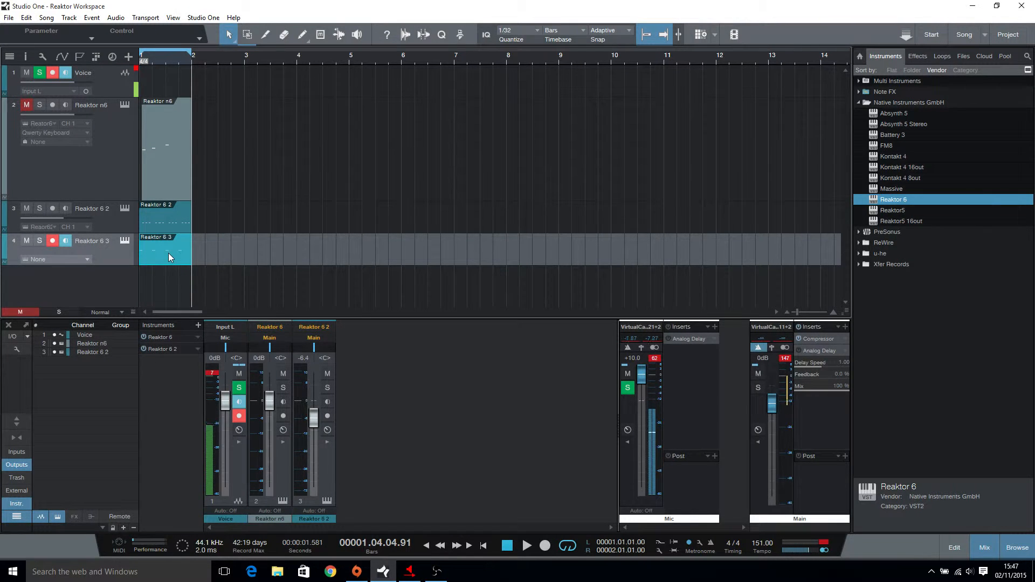
double_click(168, 253)
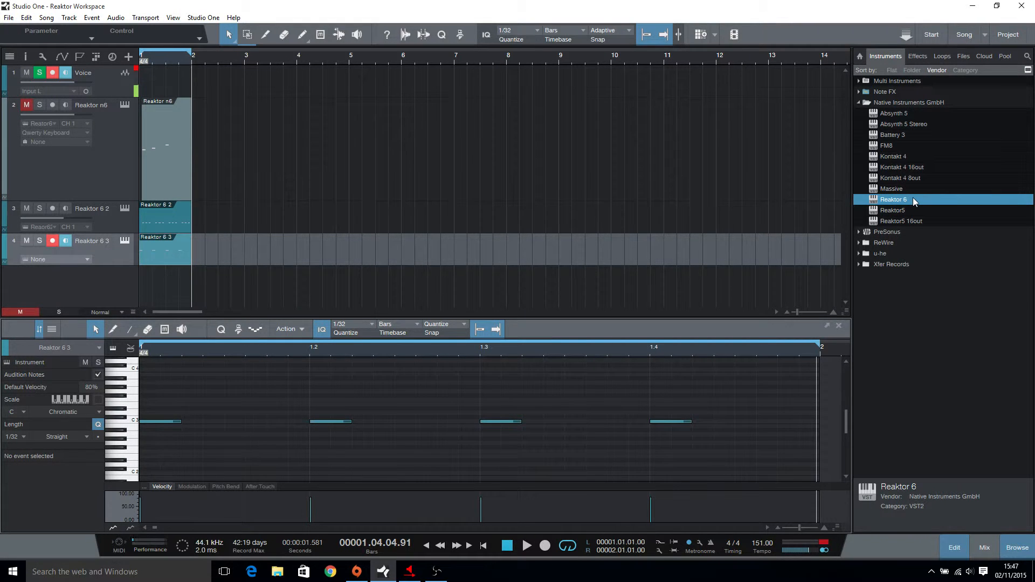
drag(913, 197, 190, 242)
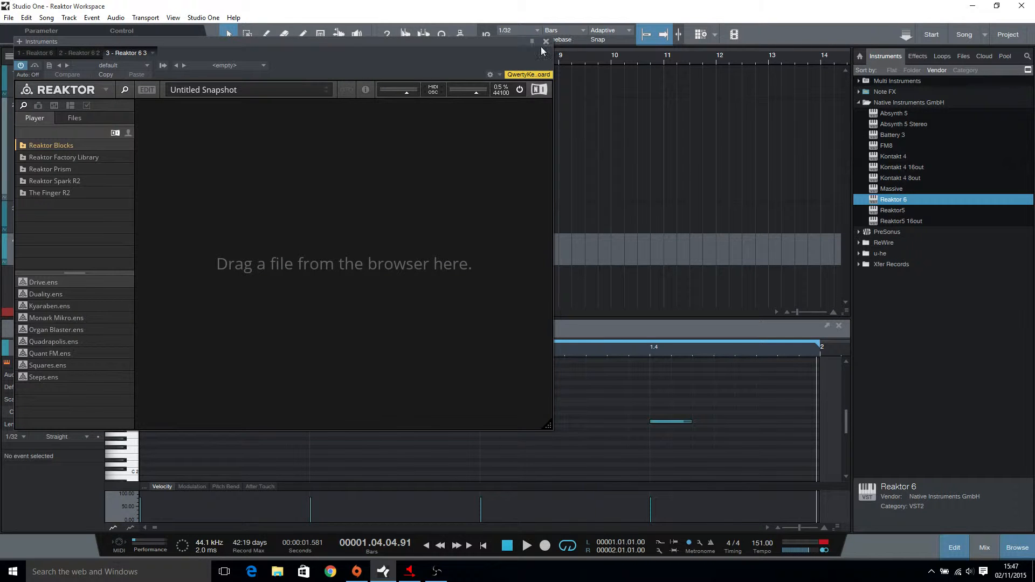
Create a new Reaktor ensemble and enlarge its window to show only the structure view.
click(99, 90)
mouse_move(107, 104)
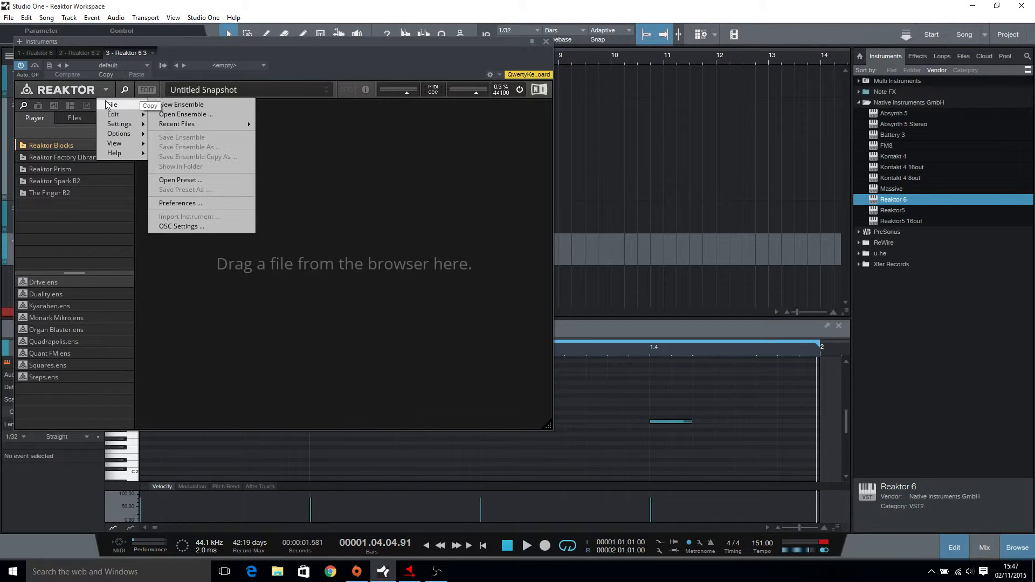
click(205, 105)
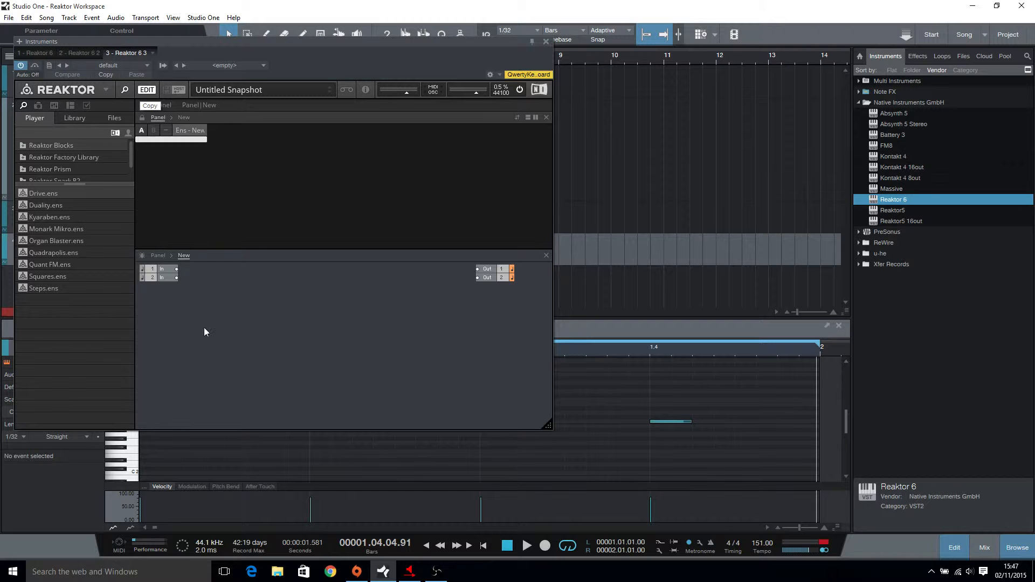
drag(549, 427, 979, 488)
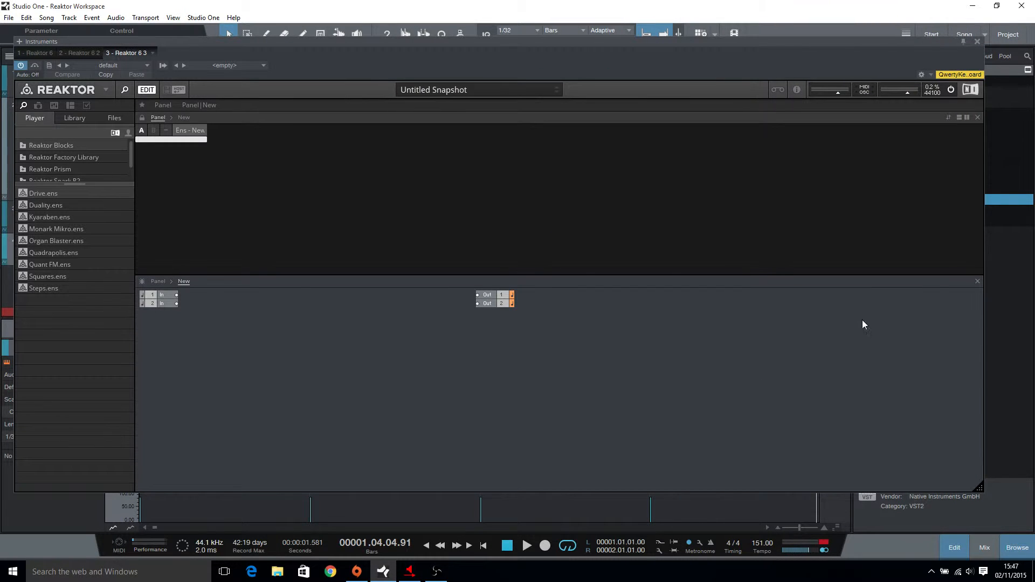
click(978, 118)
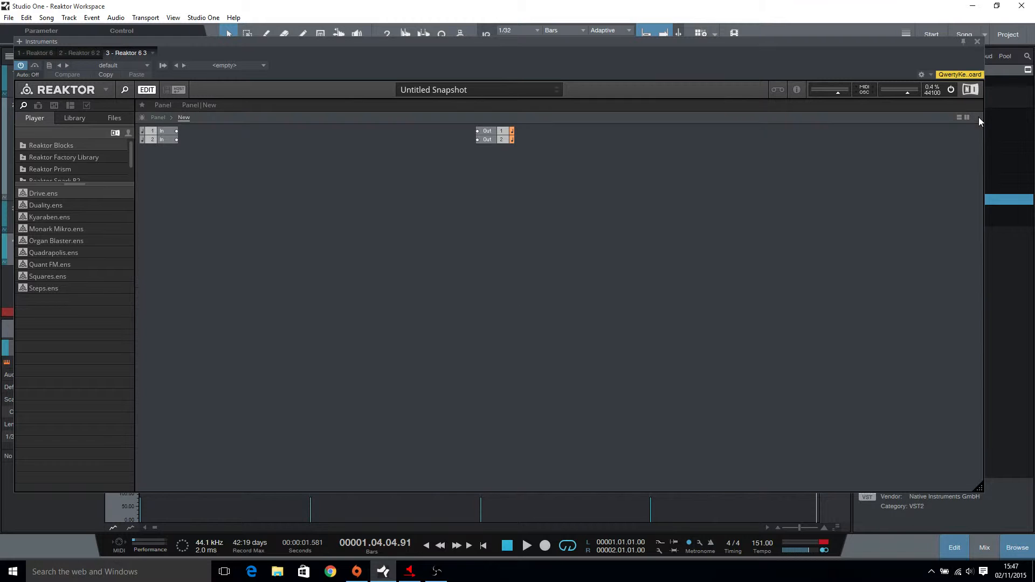
Move both output terminals together to the far right of the ensemble structure.
drag(620, 192, 381, 126)
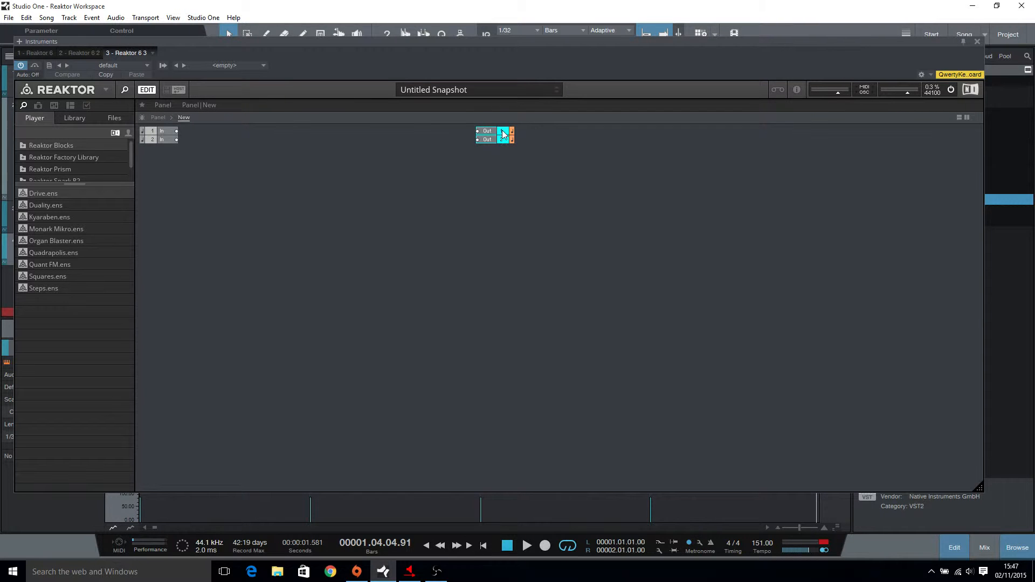
drag(517, 136, 901, 254)
click(820, 259)
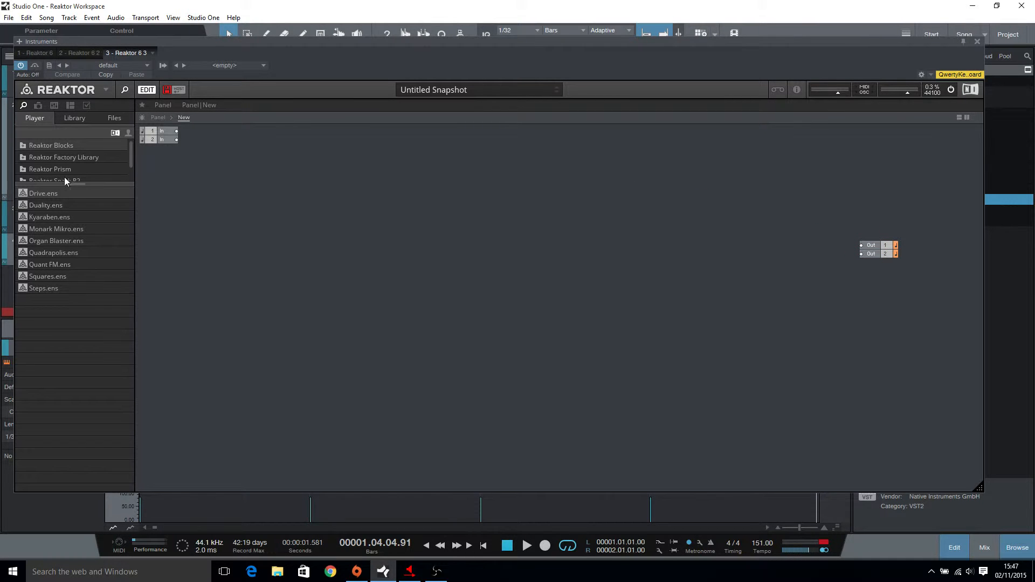
Add the Bento Box OSC-Oscillator block from the Reaktor Blocks library to the middle of the structure.
drag(68, 185, 69, 335)
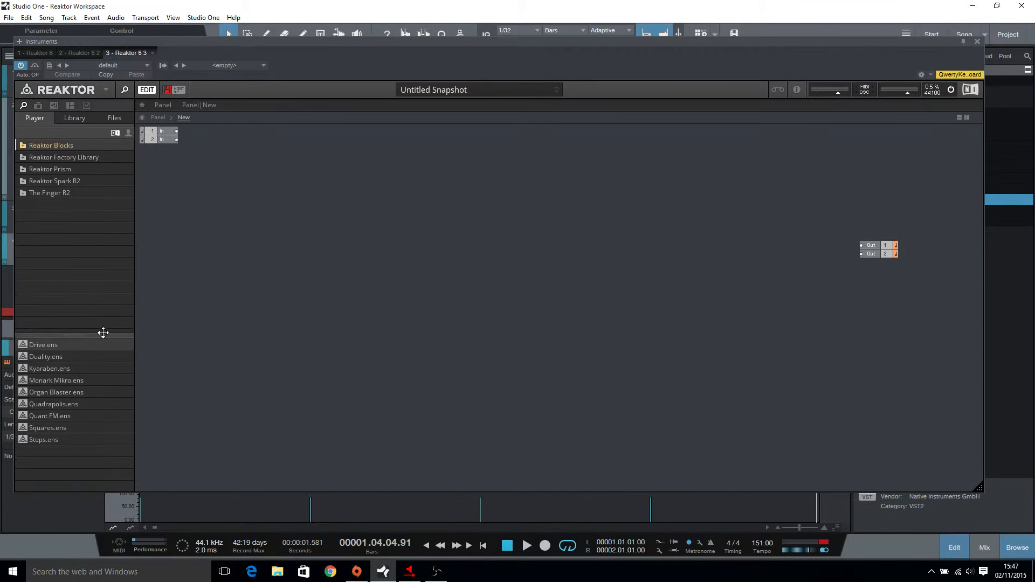
click(72, 116)
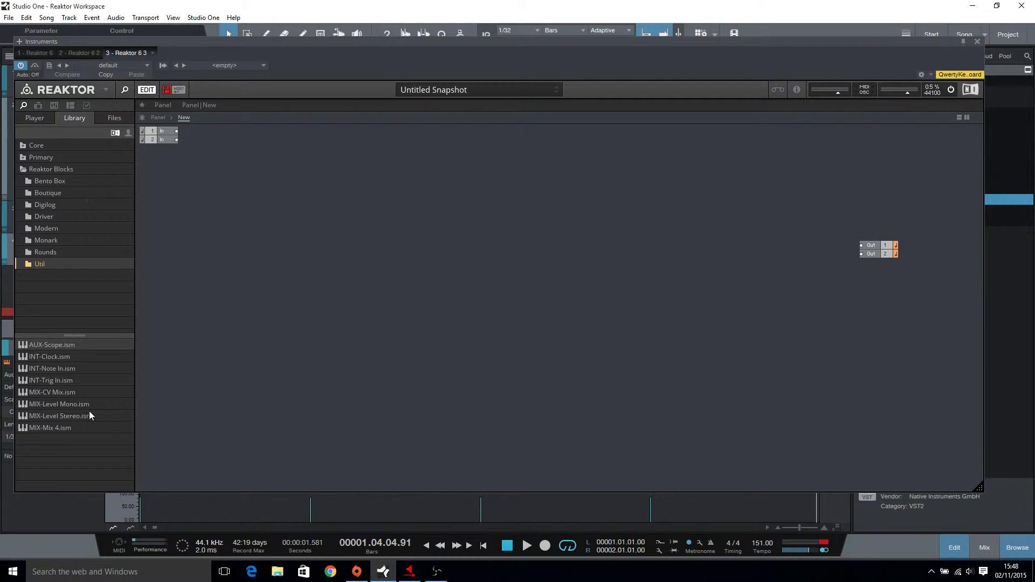
click(42, 182)
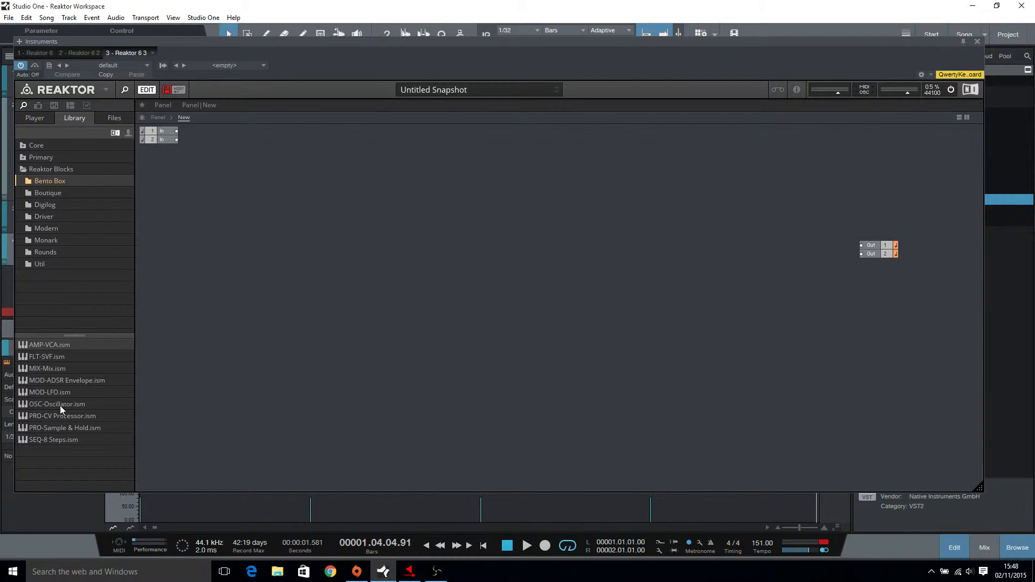
drag(44, 405, 435, 215)
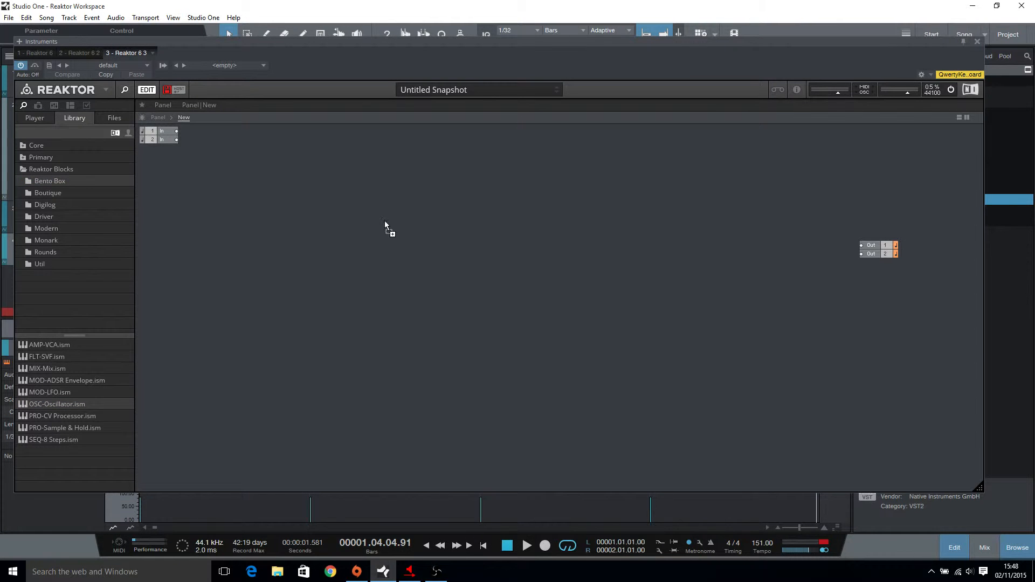
mouse_move(437, 280)
mouse_down()
mouse_move(434, 265)
mouse_move(443, 265)
mouse_up()
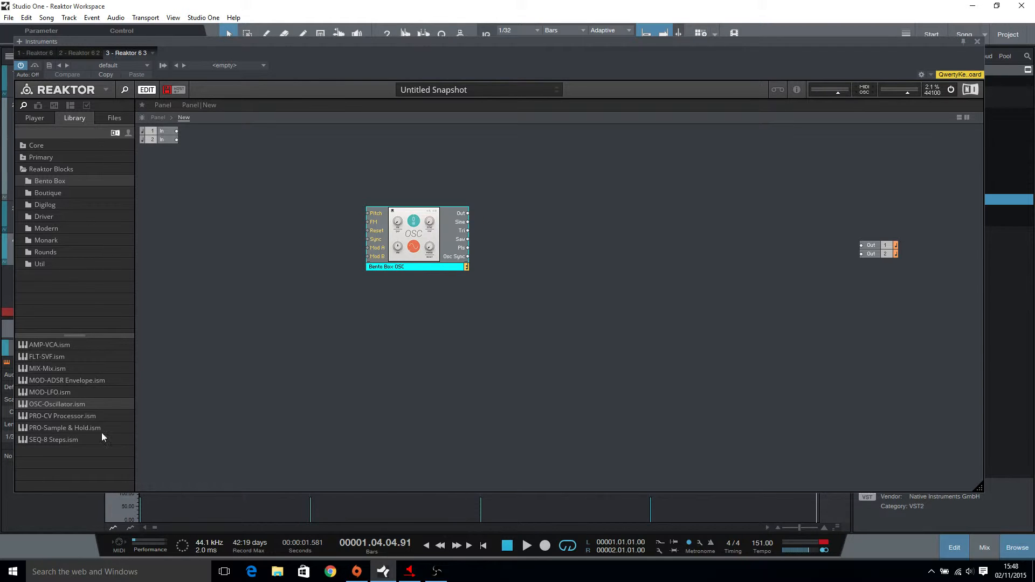
Add the Util INT-Note In block at the structure's left side and shift the oscillator slightly right.
click(33, 264)
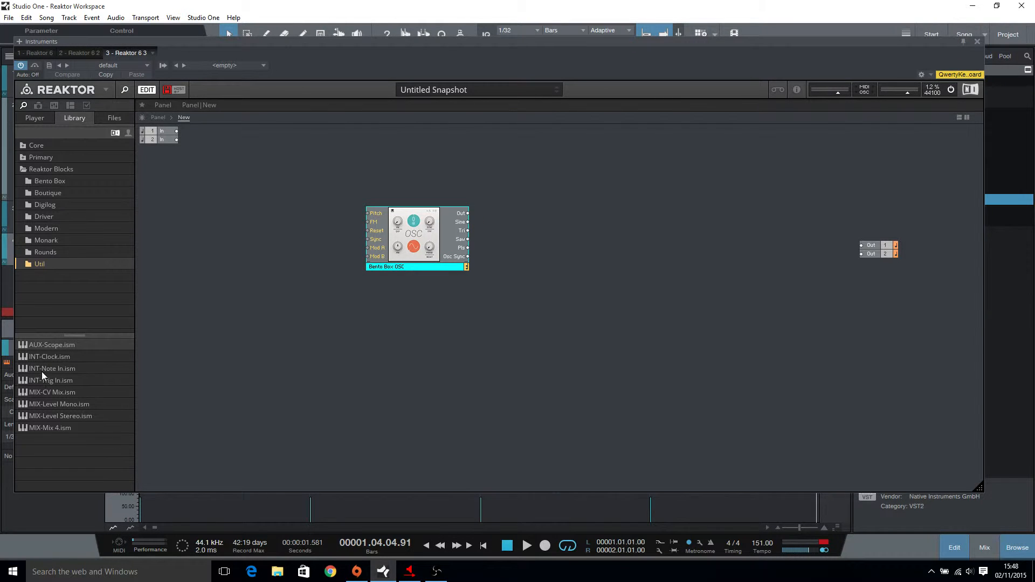
drag(41, 371, 190, 228)
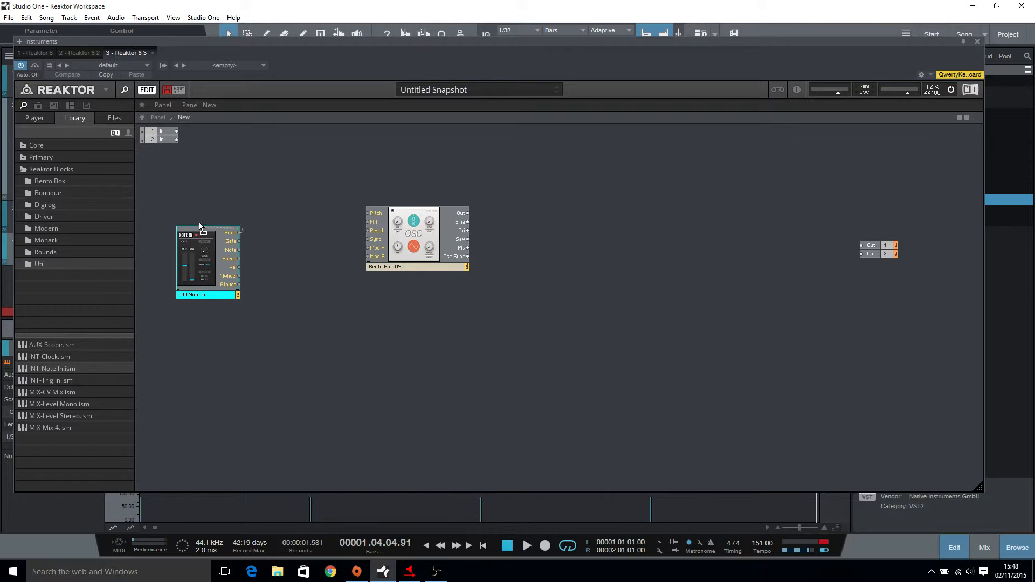
drag(210, 296, 189, 287)
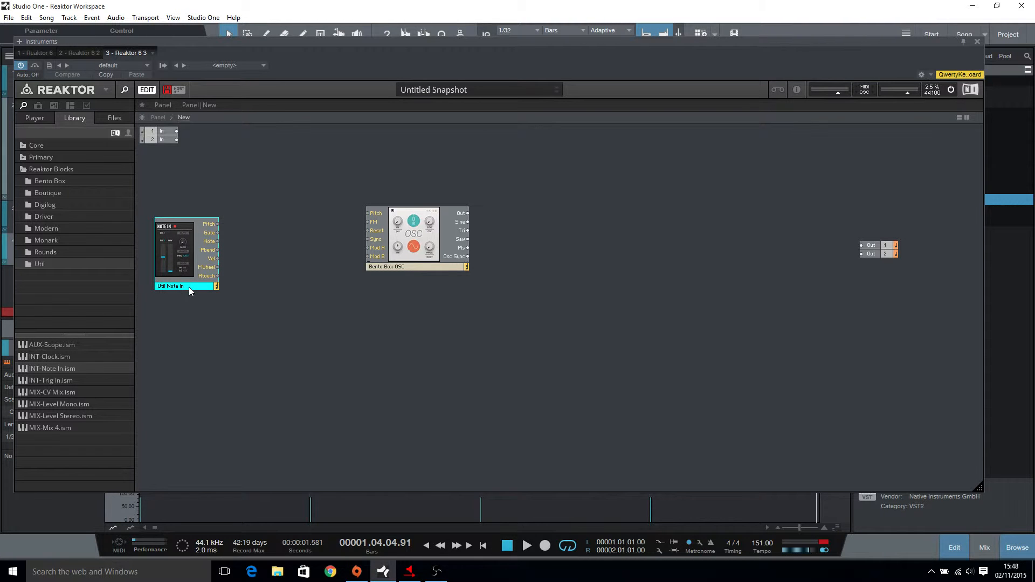
drag(404, 260, 436, 269)
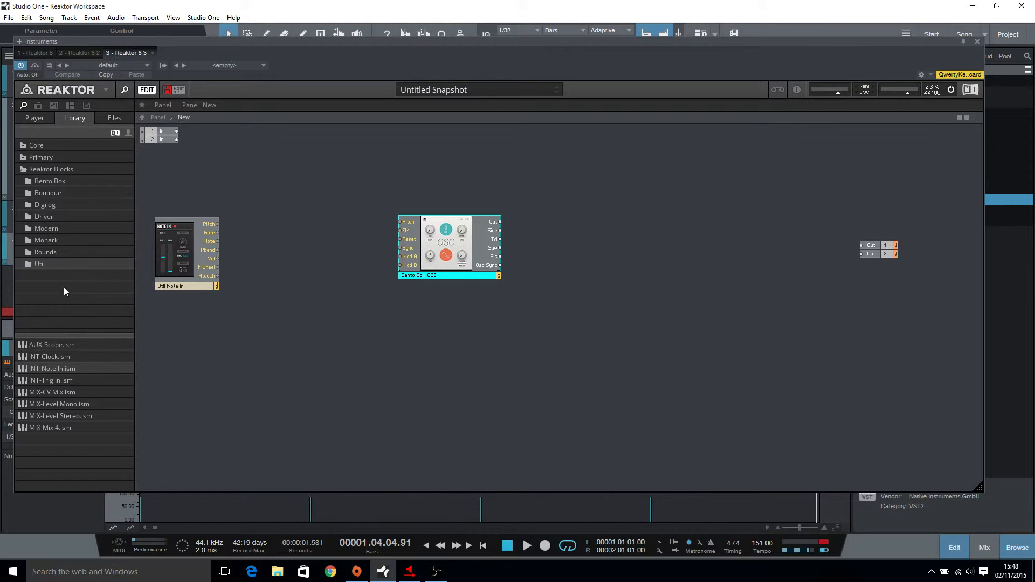
Add the Bento Box AMP-VCA block between the oscillator and the output terminals.
click(60, 178)
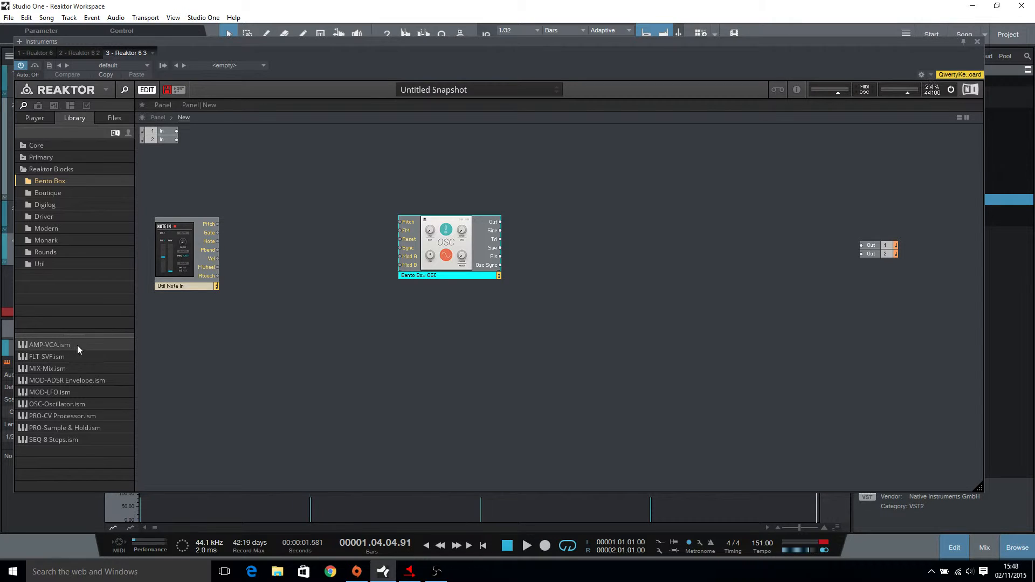
drag(39, 347, 197, 349)
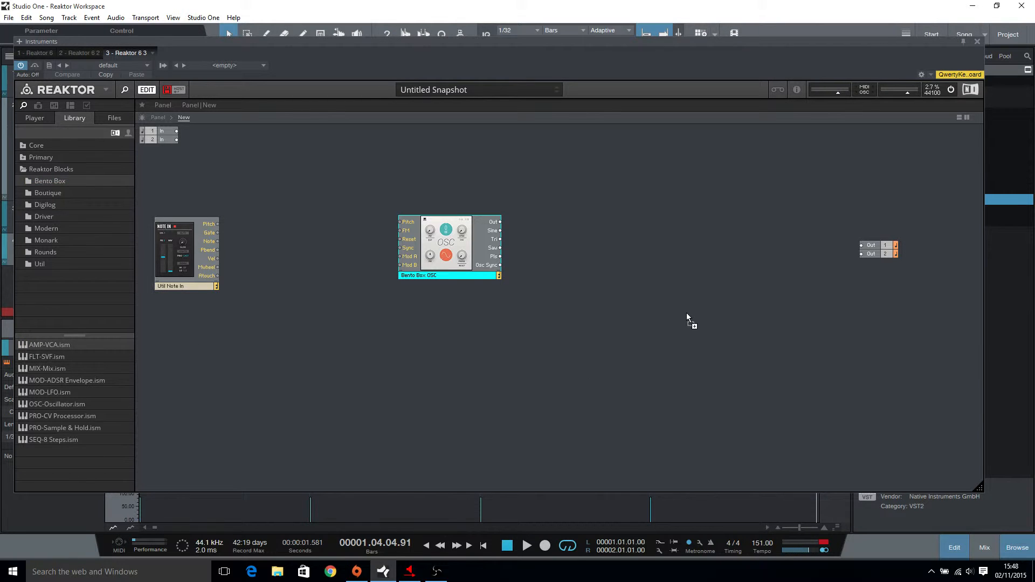
drag(729, 283, 729, 283)
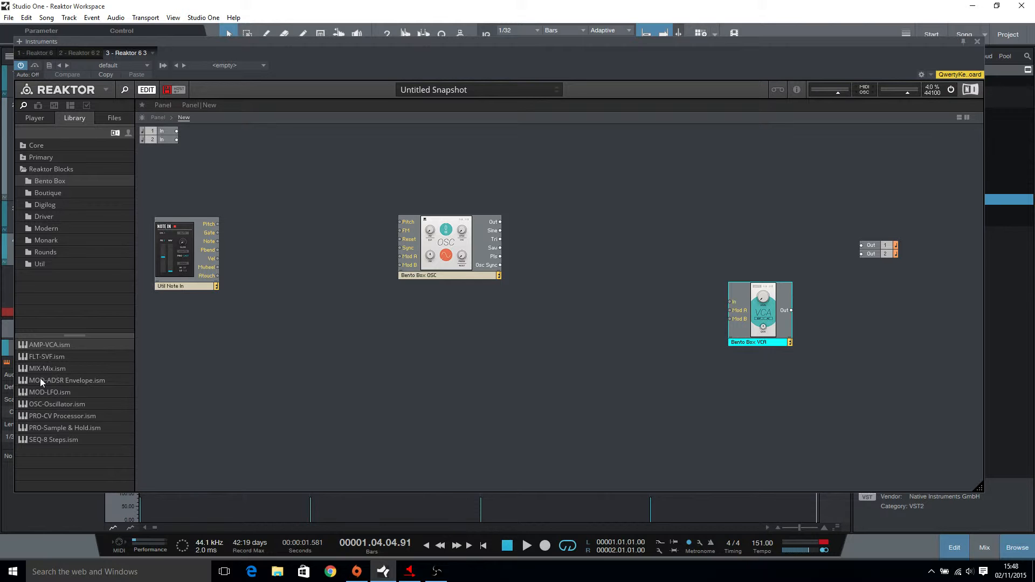
Add a Bento Box ADSR envelope below the VCA and connect the Note In gate to its gate input.
drag(39, 381, 688, 312)
drag(676, 376, 676, 376)
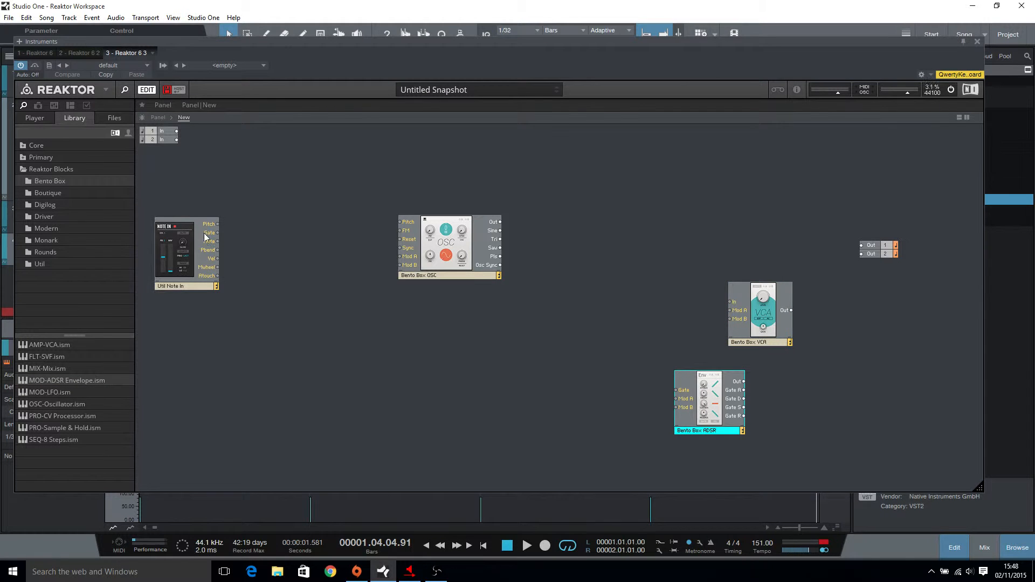
drag(219, 232, 674, 374)
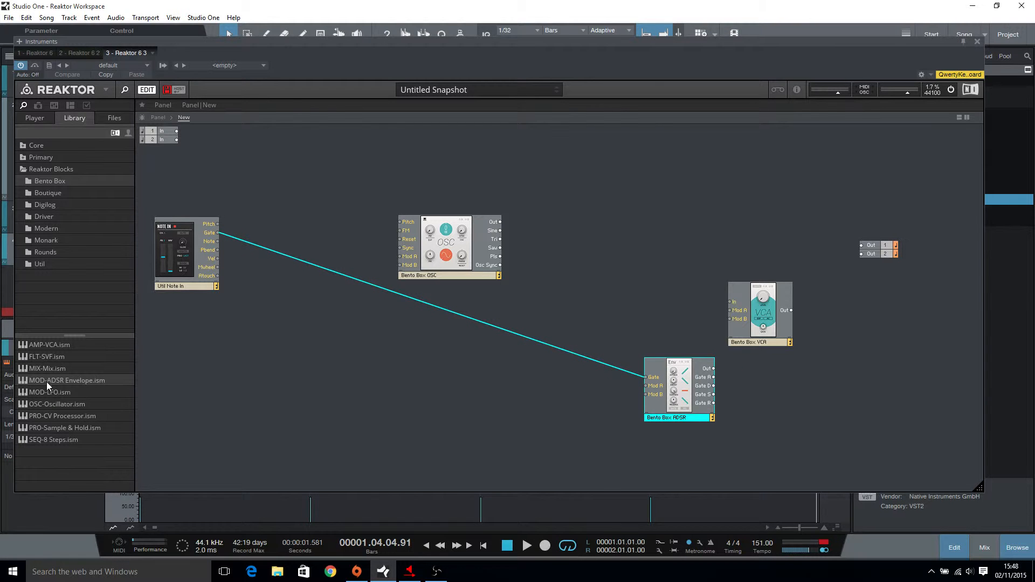
Add two more Bento Box ADSR envelopes side by side below the Note In block and connect its gate to both.
drag(38, 379, 292, 385)
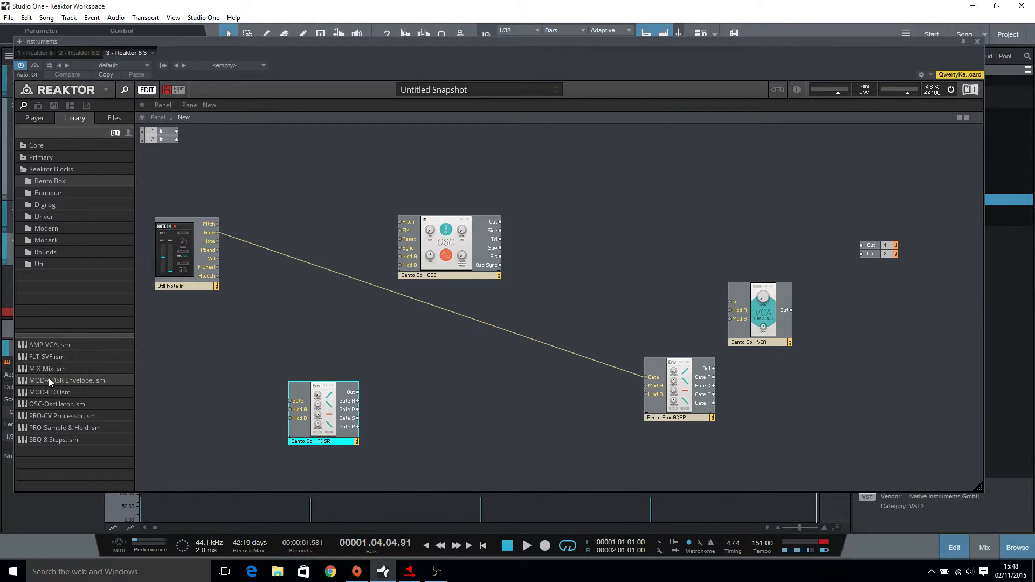
mouse_move(407, 407)
mouse_down()
mouse_move(377, 394)
mouse_move(399, 402)
mouse_up()
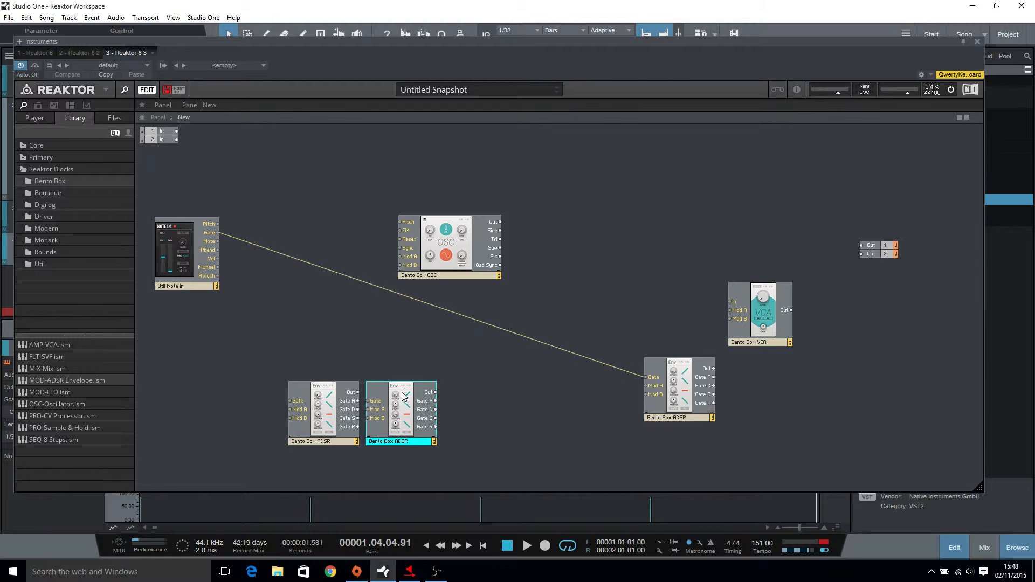
drag(216, 233, 290, 401)
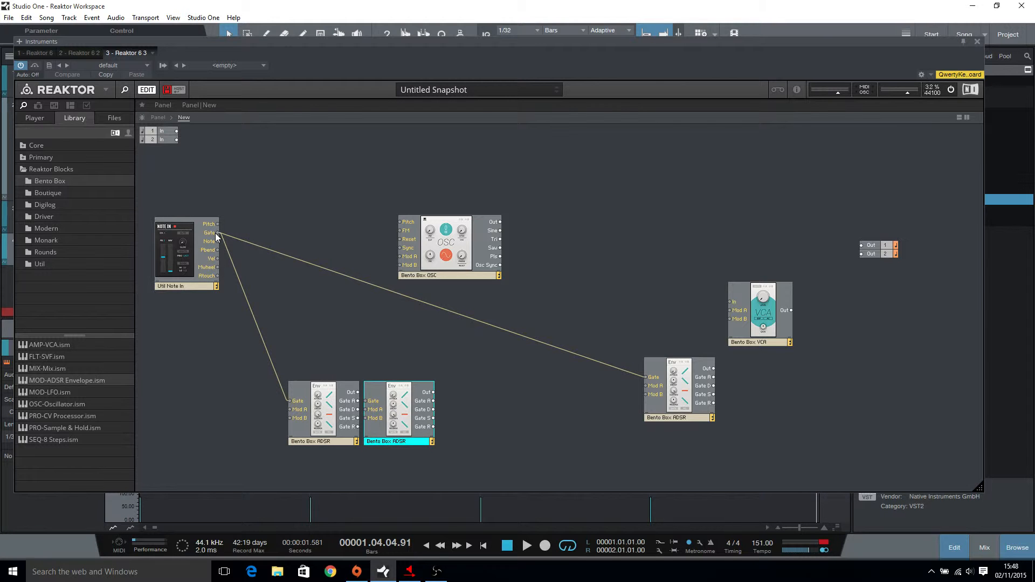
drag(216, 233, 366, 401)
Move the oscillator further right and place a Util Mix 4 block between it and the Note In block.
drag(458, 279, 541, 278)
right_click(334, 190)
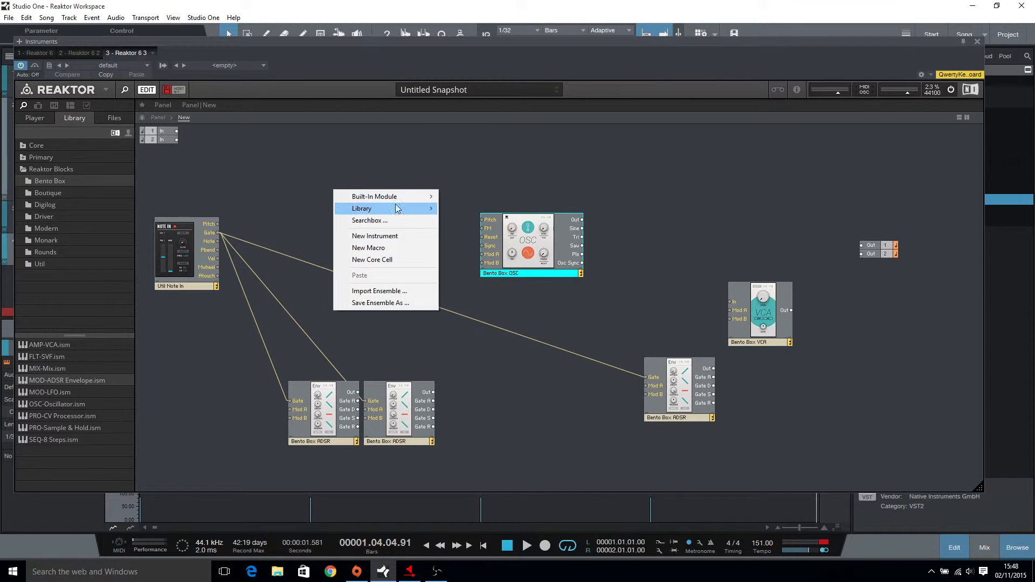
click(225, 341)
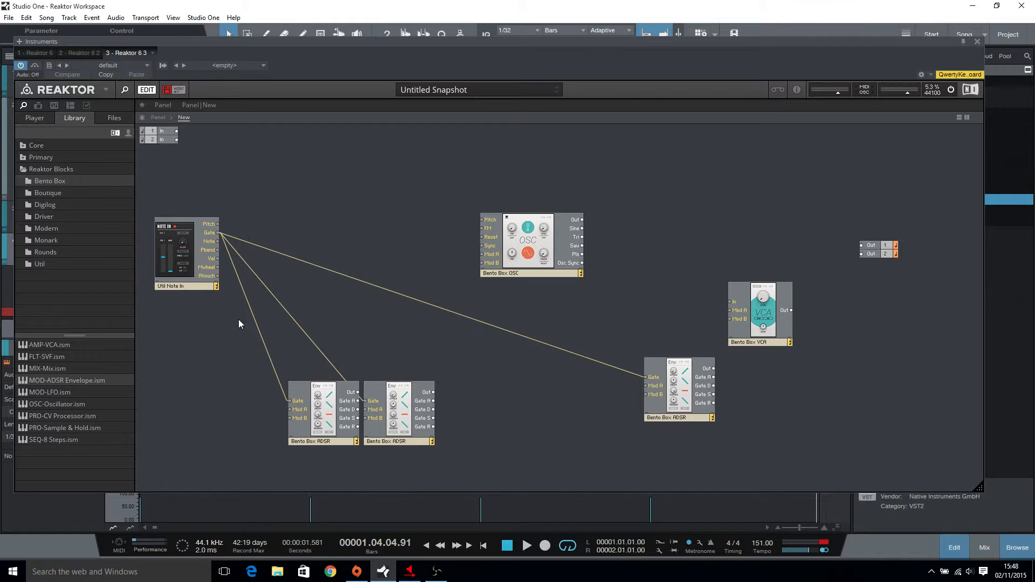
click(37, 265)
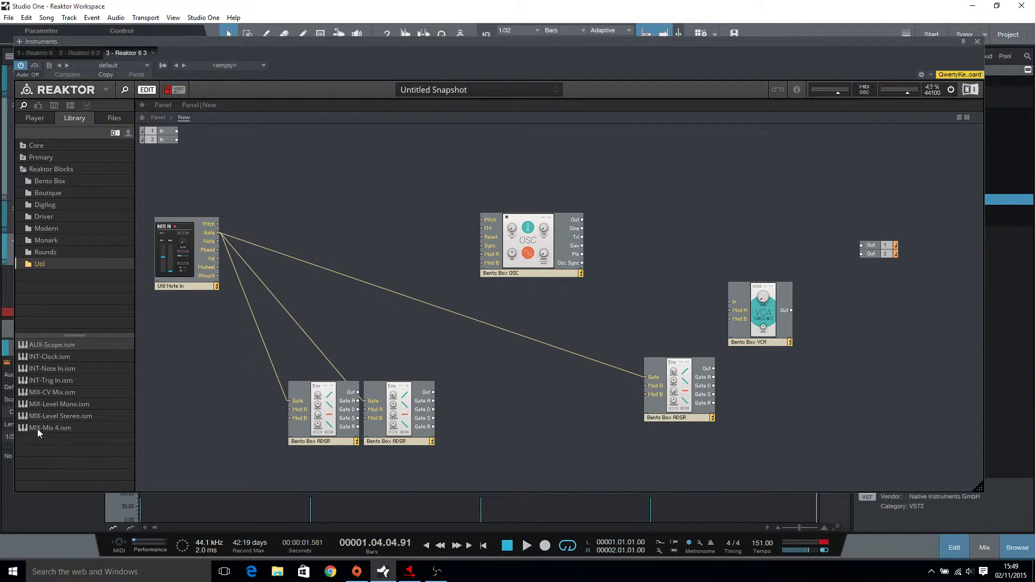
drag(37, 430, 335, 221)
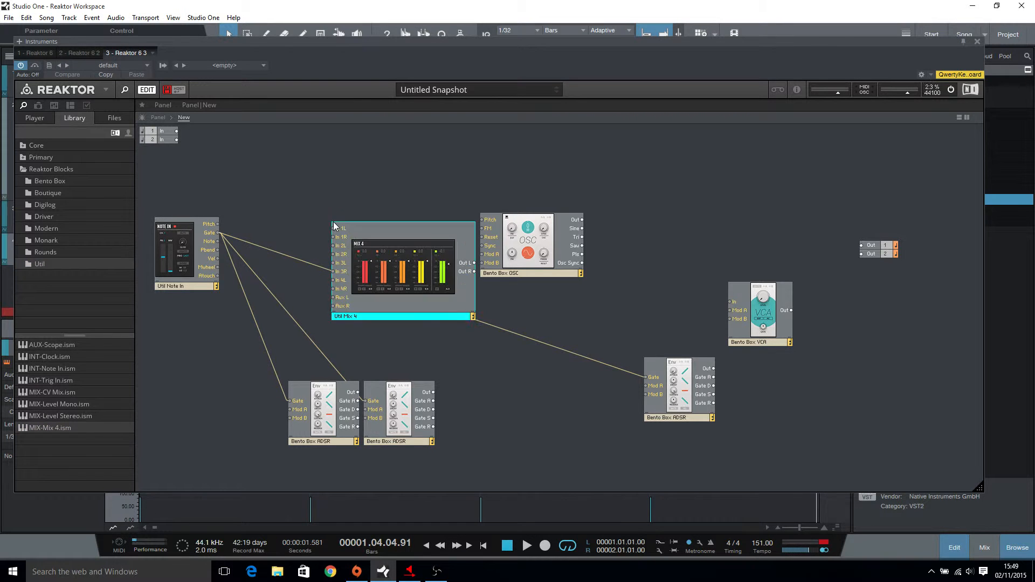
drag(436, 303, 413, 330)
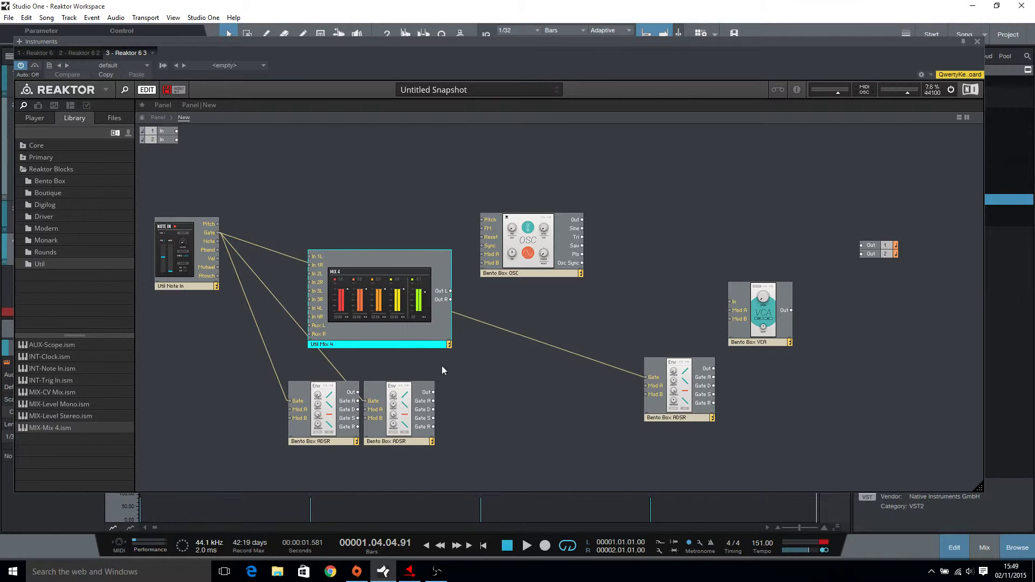
Connect the outputs of the two ADSR envelopes below the mixer to its In 1L and In 2L inputs, repositioning the blocks for clear cables.
drag(323, 413, 316, 258)
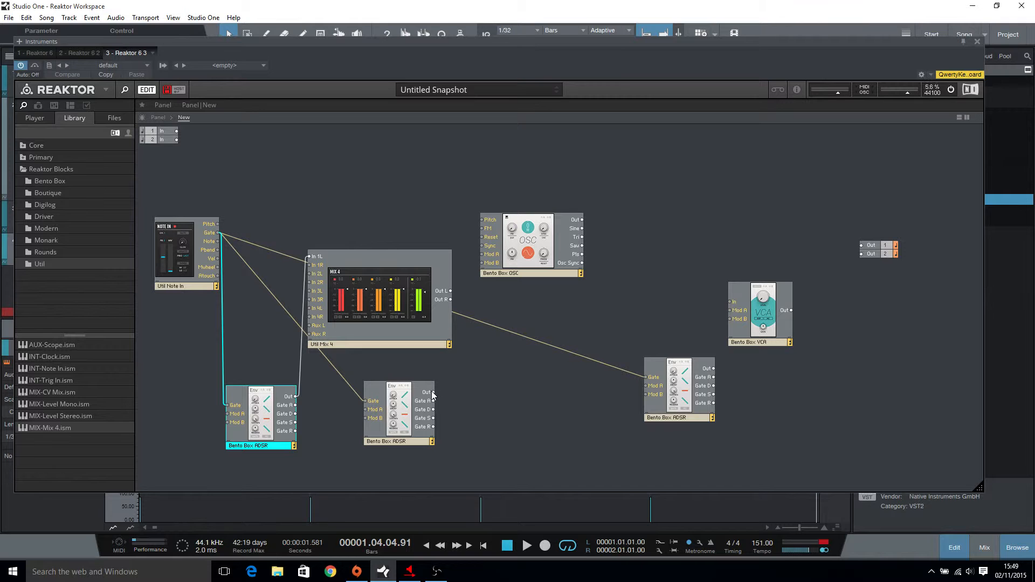
drag(433, 393, 316, 273)
drag(391, 433, 353, 439)
drag(413, 337, 397, 275)
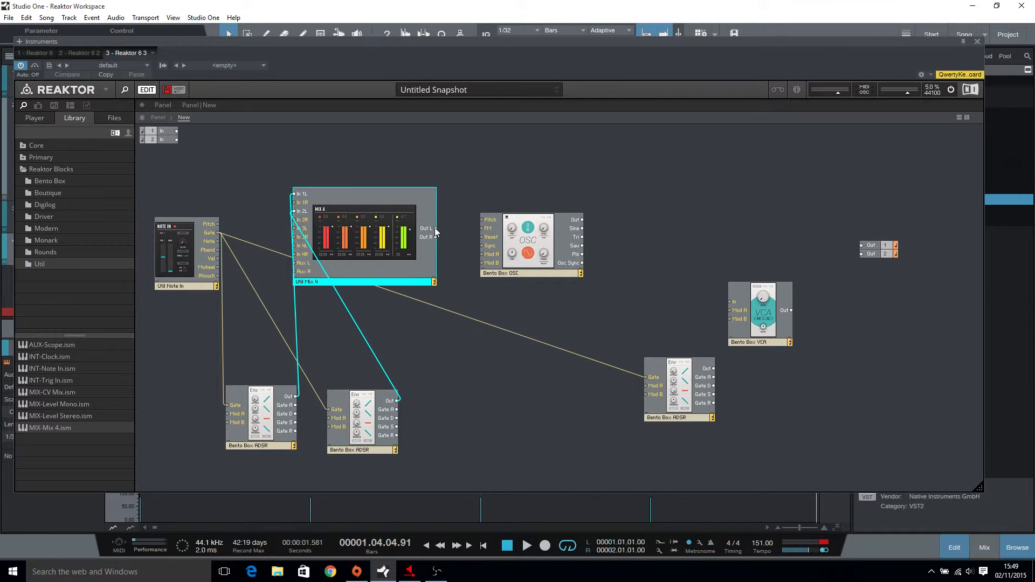
Connect the mixer's Out L to the oscillator's Pitch and the Note In gate to its Reset, keeping the oscillator aligned beside the mixer.
drag(478, 220, 484, 223)
drag(503, 273, 486, 389)
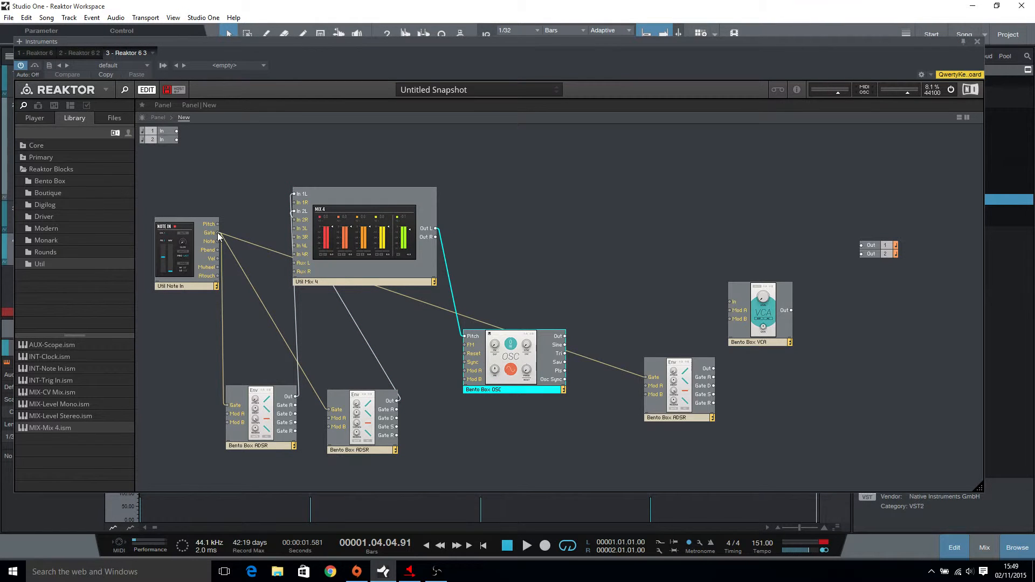
drag(218, 232, 475, 356)
drag(527, 390, 541, 281)
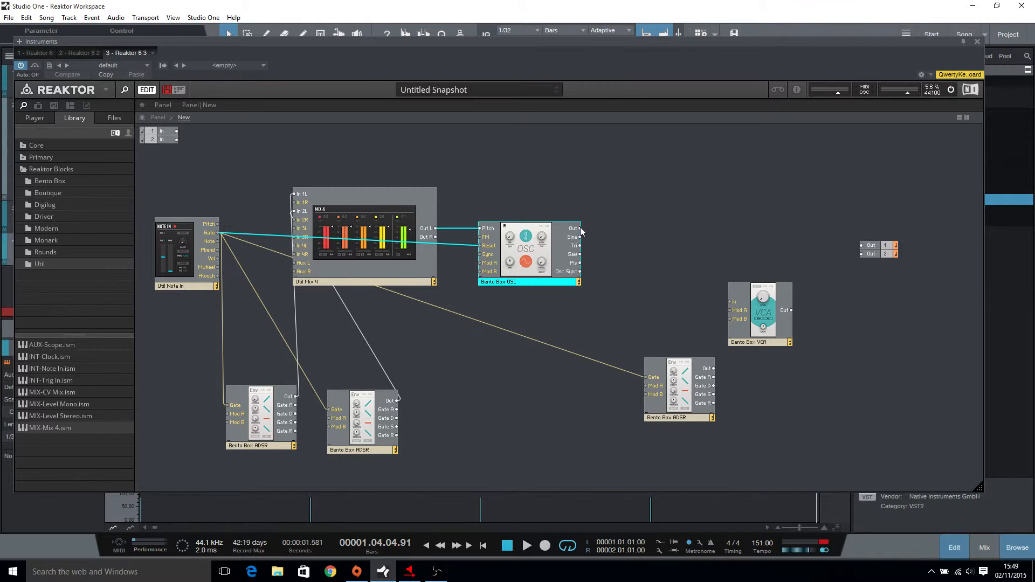
click(595, 260)
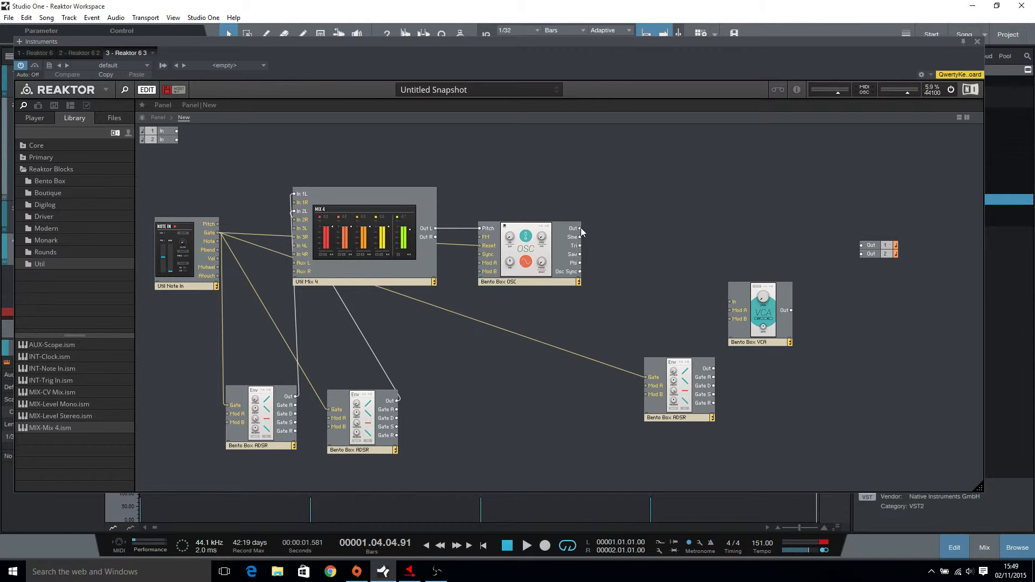
Wire the oscillator output and the remaining ADSR's output into the VCA's In and Mod A, and the VCA output to both output terminals.
drag(581, 227, 743, 243)
drag(646, 358, 598, 344)
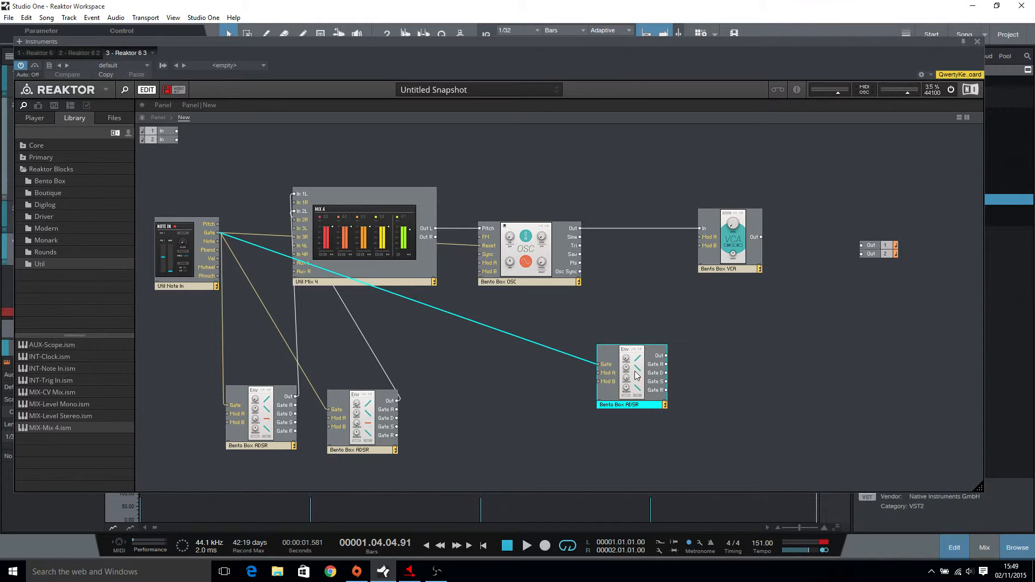
drag(660, 356, 861, 245)
drag(762, 237, 861, 240)
click(836, 306)
Rename the Util Mix 4 block as Sweep.
double_click(345, 283)
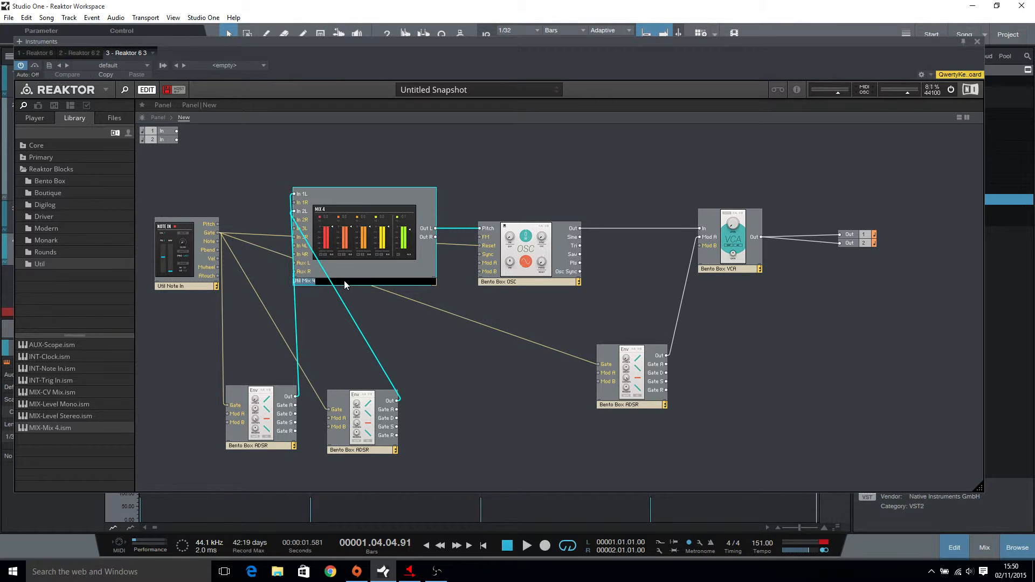
text(Sweep)
key(Return)
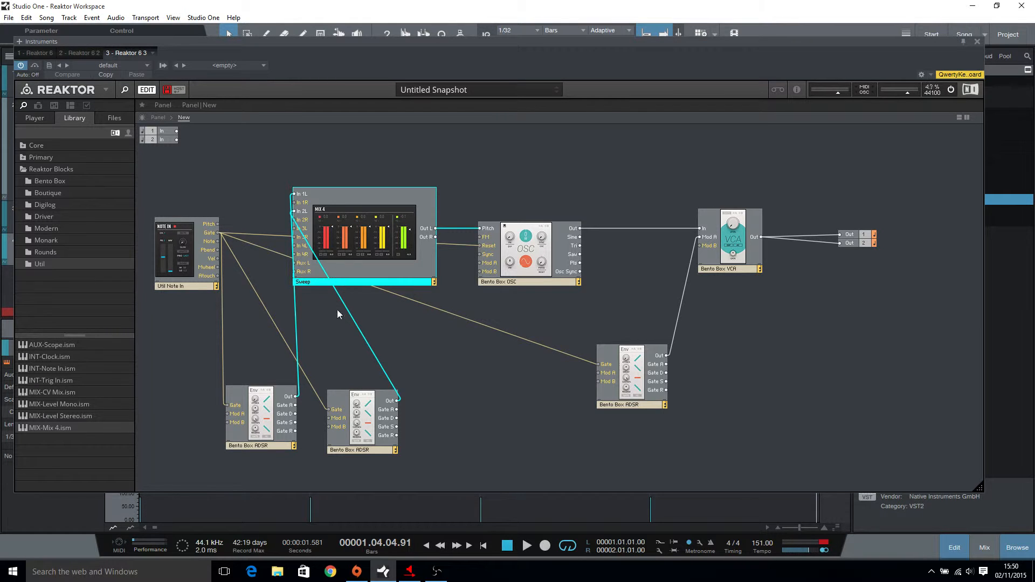
Rename the ADSR envelope feeding mixer input 1 as Click and the one feeding input 2 as Sub.
click(257, 430)
double_click(250, 445)
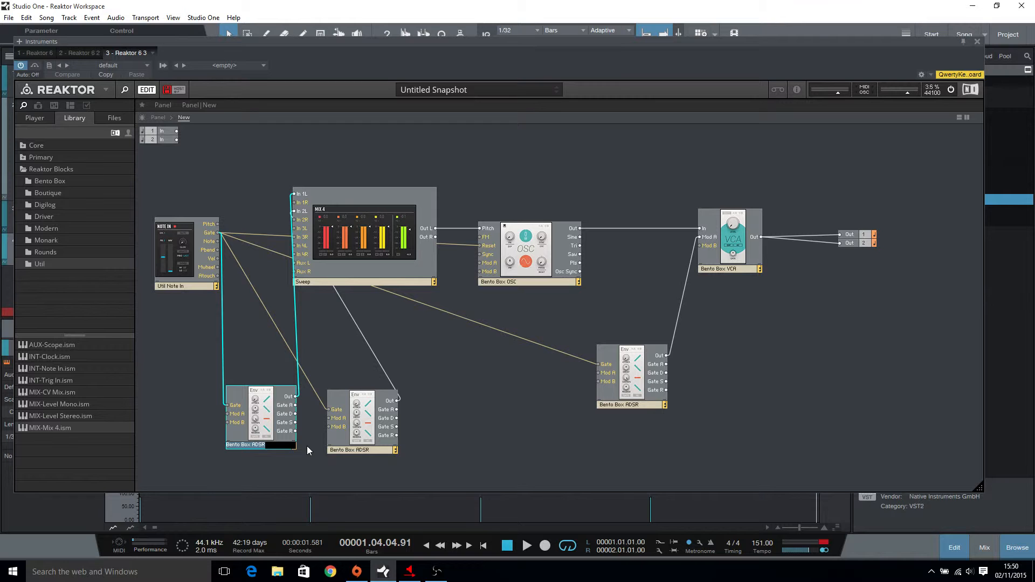
text(Click)
key(Return)
double_click(365, 448)
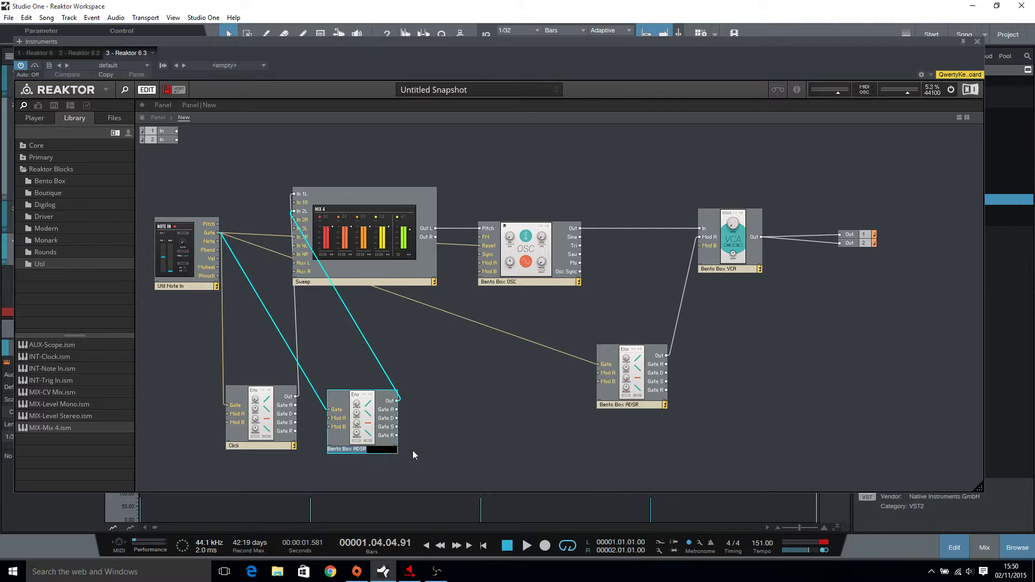
text(Sub)
key(Return)
click(461, 420)
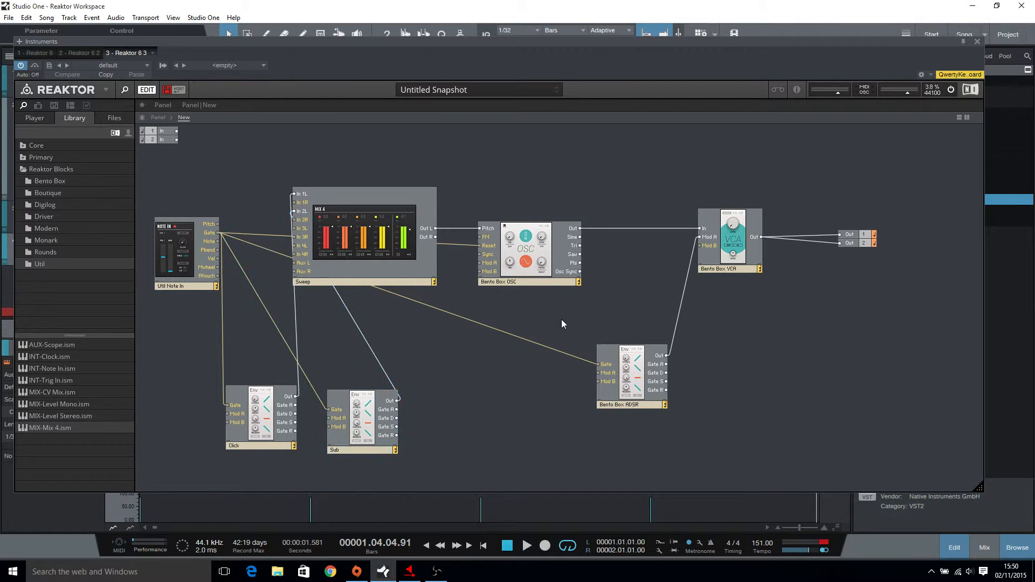
Rename the ADSR envelope that modulates the VCA as Amp.
click(543, 281)
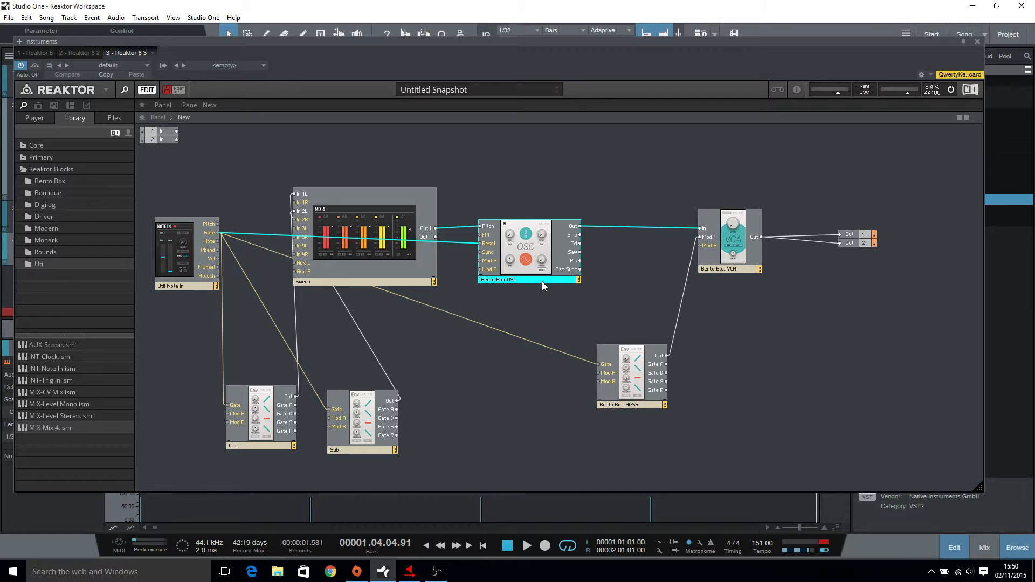
drag(542, 281, 542, 283)
click(618, 404)
double_click(617, 404)
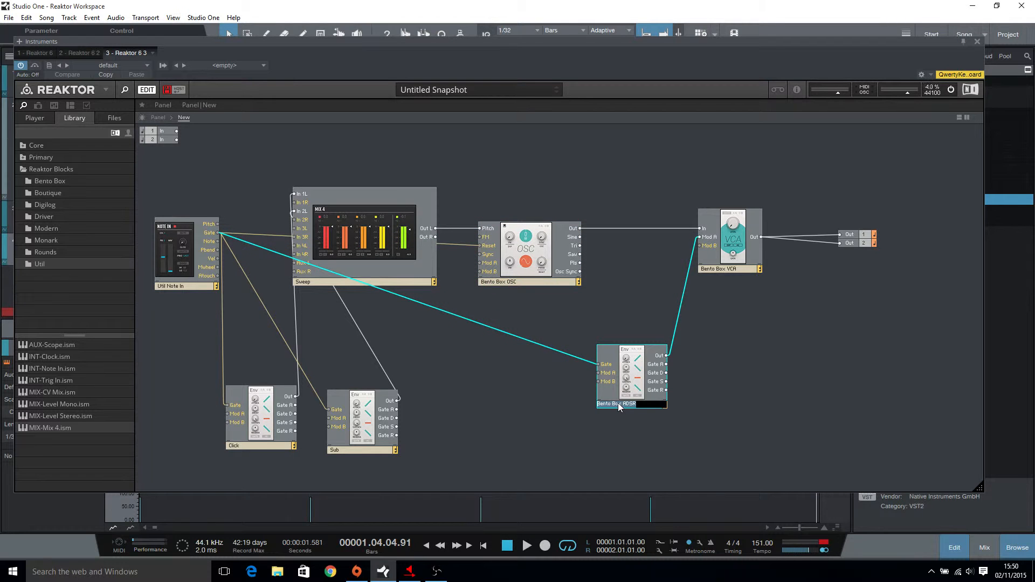
text(Amp)
key(Return)
click(422, 471)
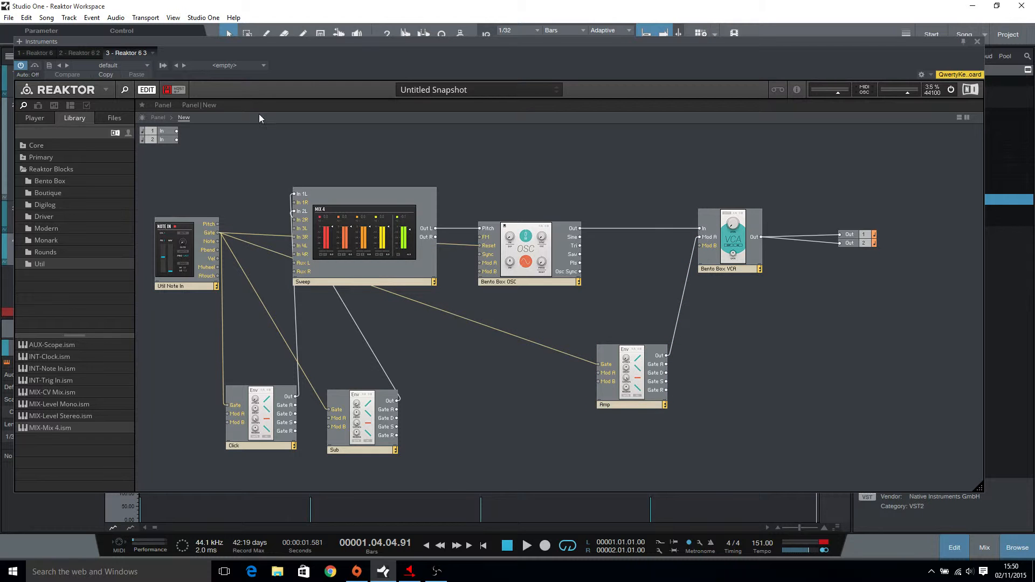
In the panel view, reorder the first row to begin with Note In, Click, Sub and the Sweep mixer.
click(161, 116)
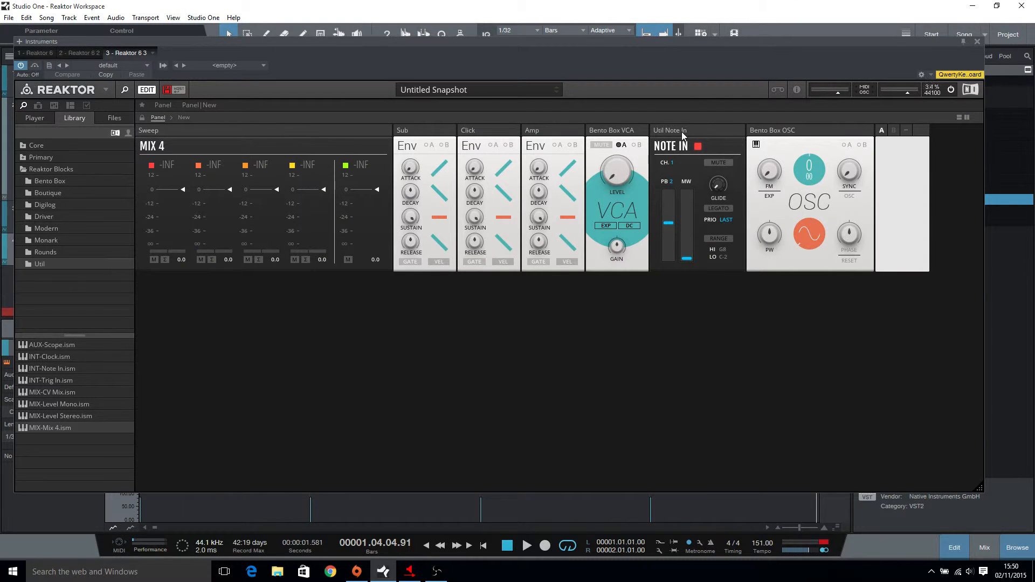
drag(683, 135, 173, 131)
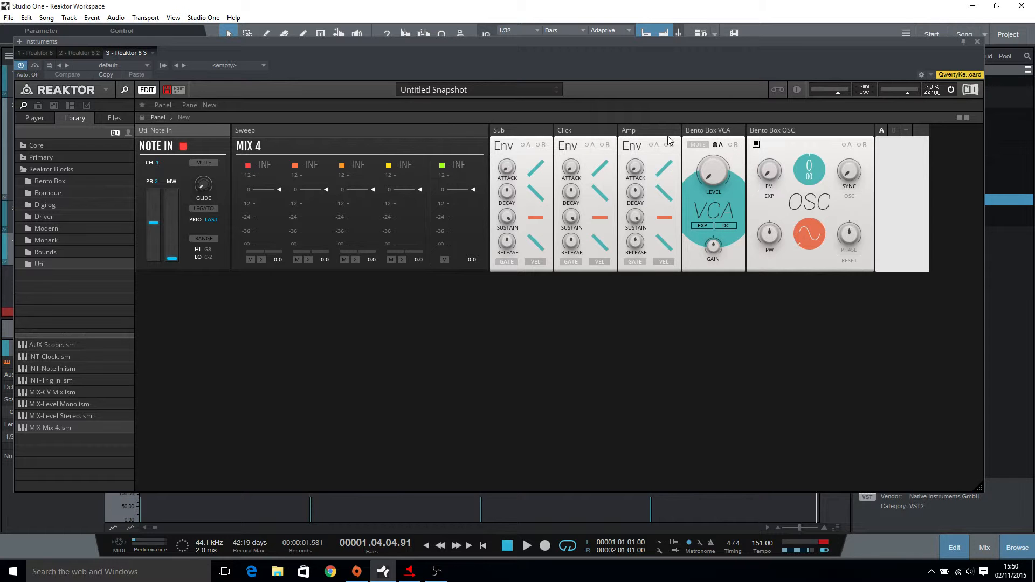
drag(817, 137, 304, 133)
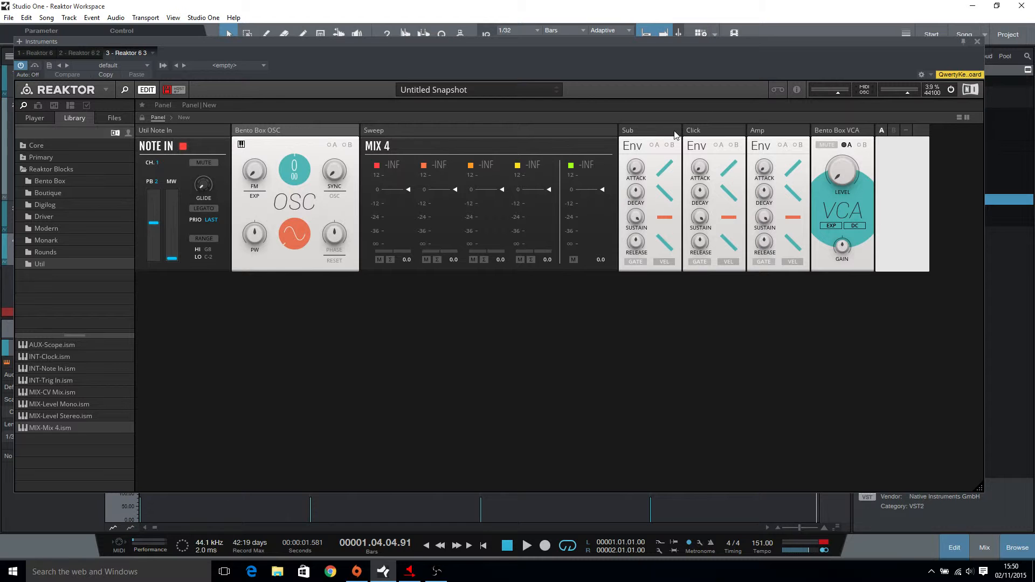
drag(700, 133, 249, 135)
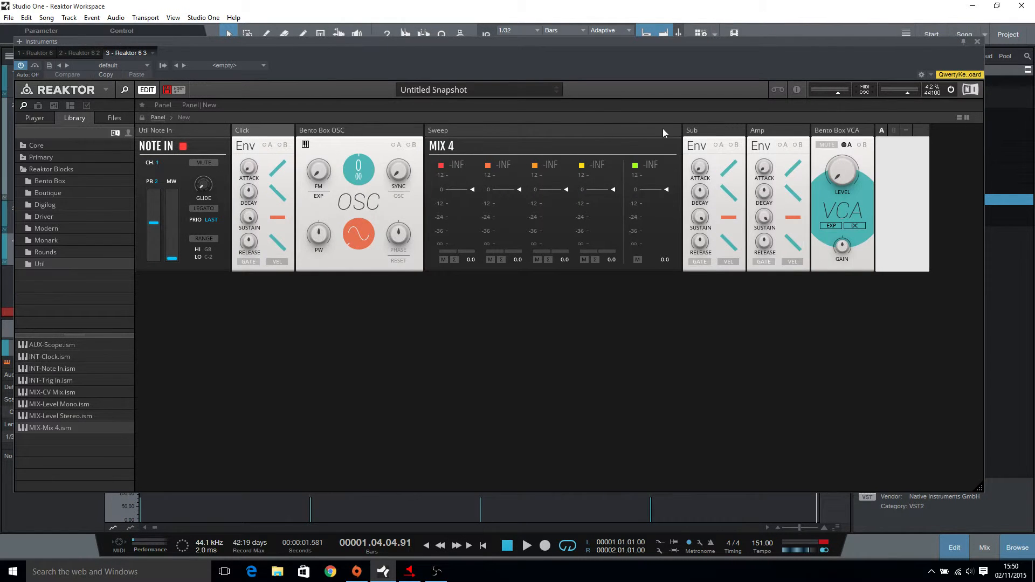
drag(708, 134, 336, 135)
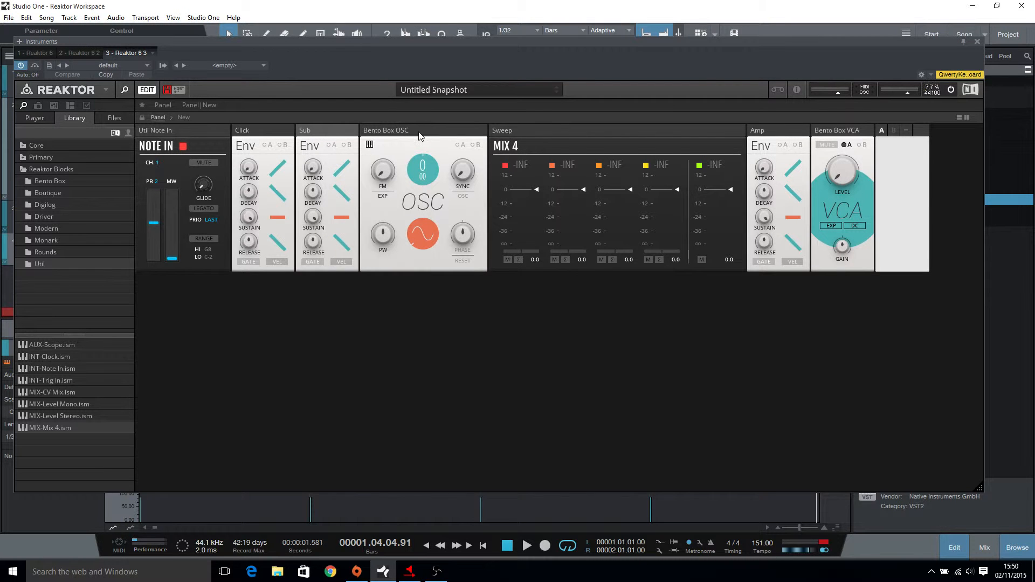
drag(588, 143, 415, 141)
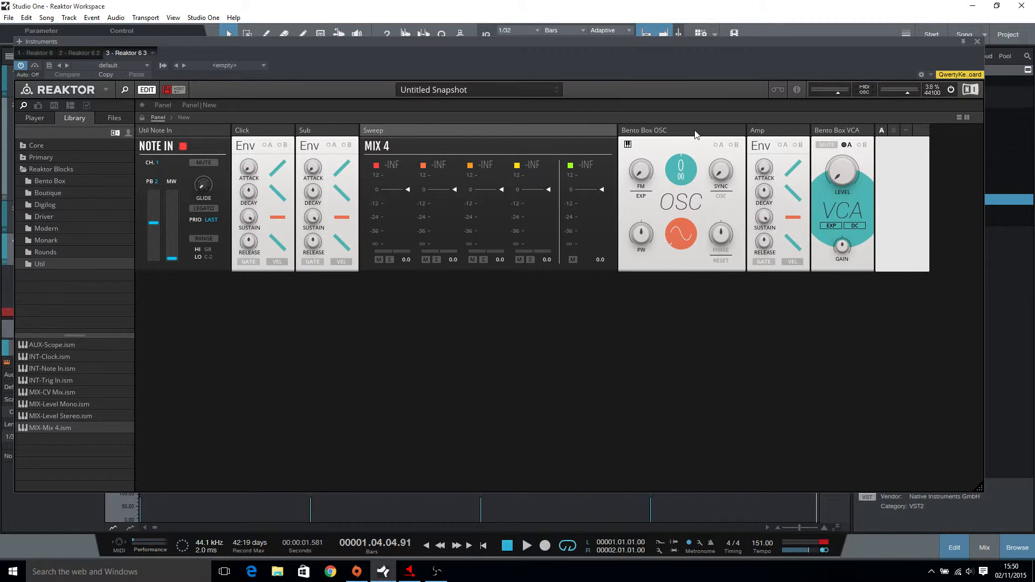
Arrange the oscillator, Amp envelope and VCA in that order on a second panel row.
drag(695, 135, 294, 285)
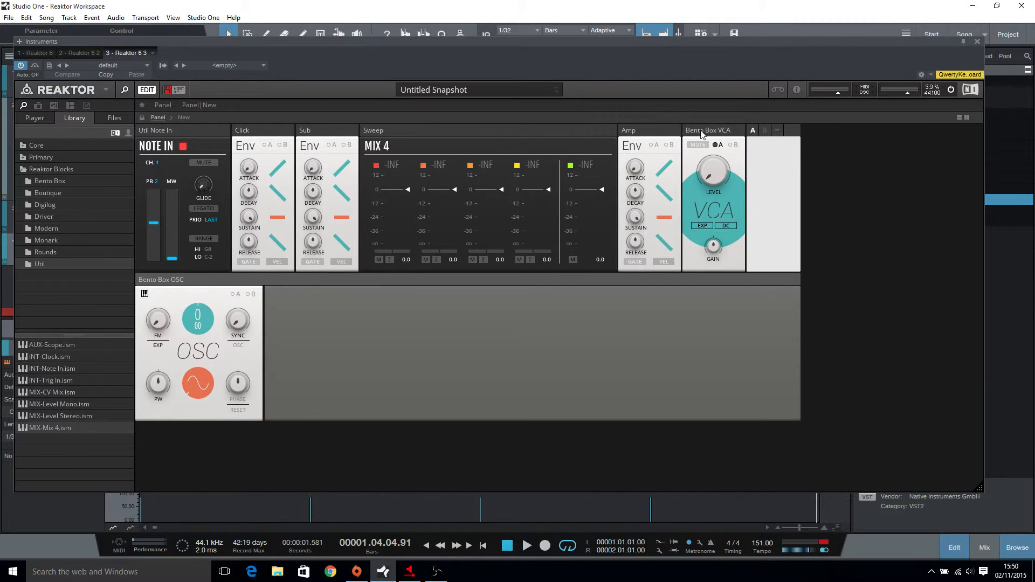
drag(701, 133, 666, 264)
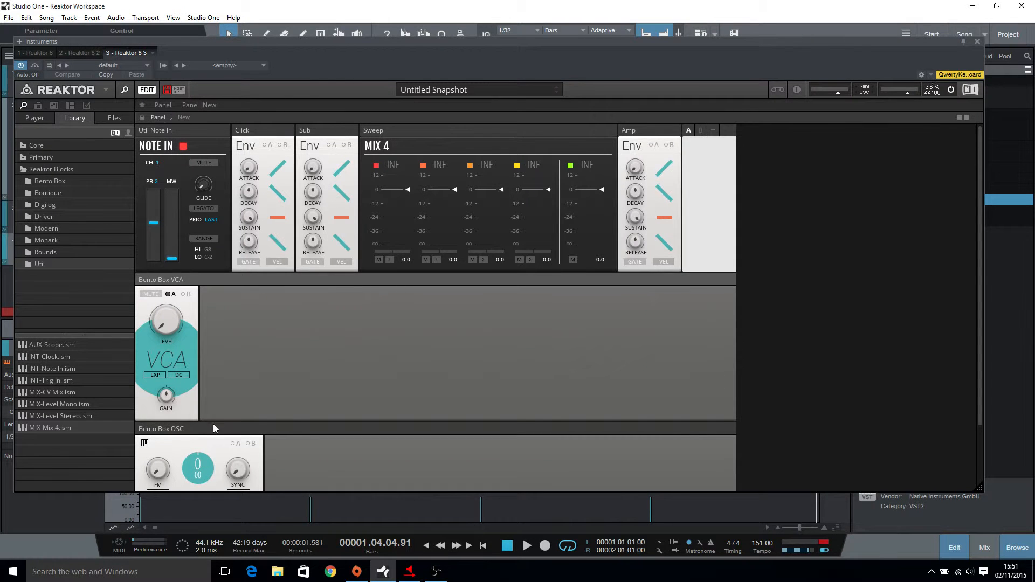
drag(213, 429, 233, 300)
drag(641, 133, 277, 288)
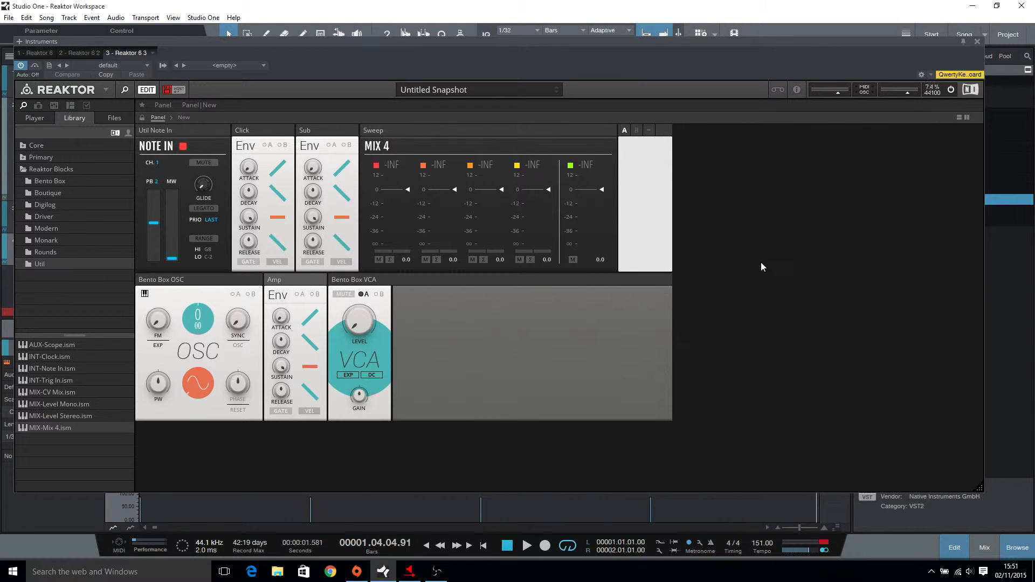
Start song playback, close the instrument window and reopen it from the Reaktor 6 3 track.
key(space)
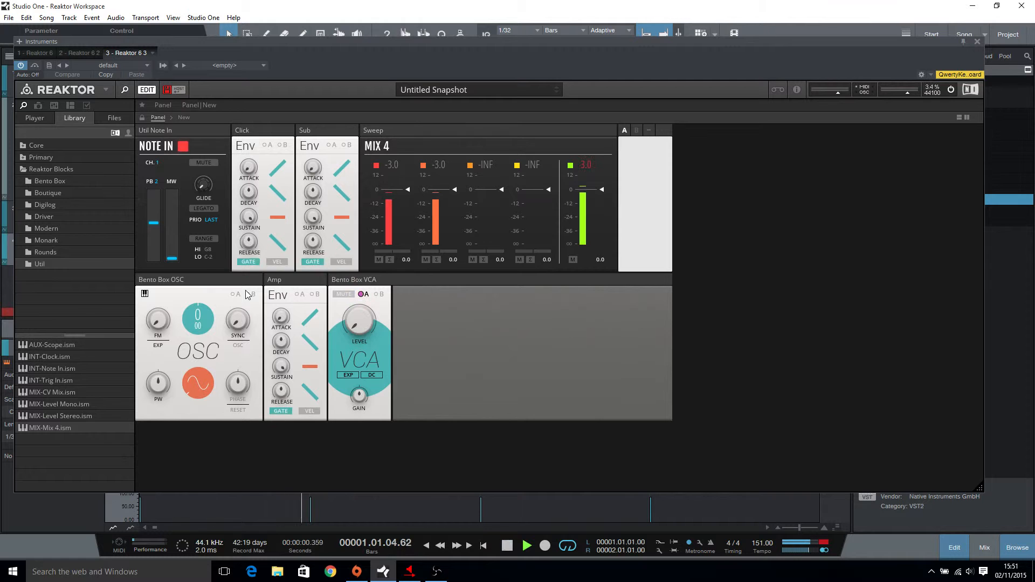
click(978, 42)
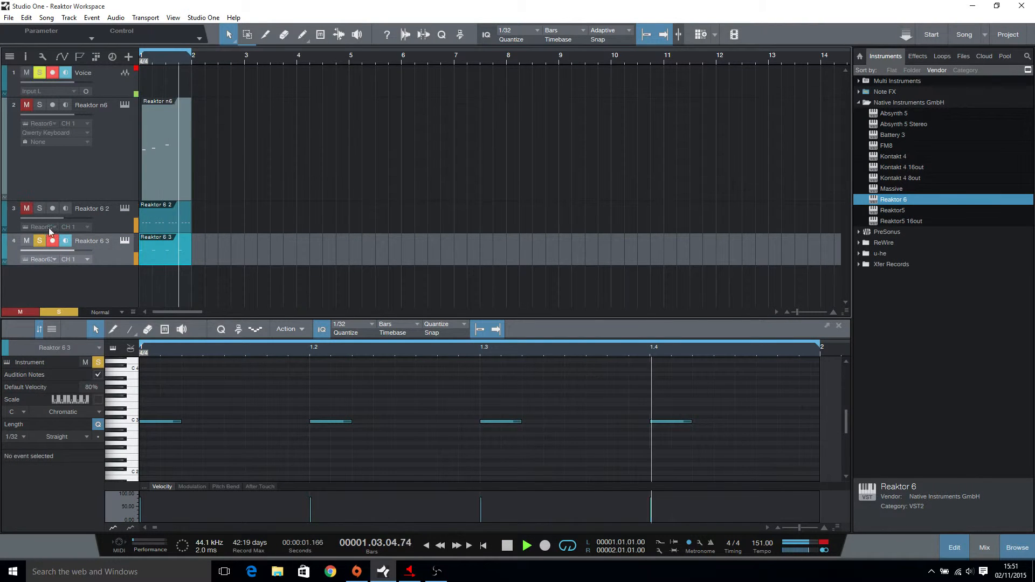
click(122, 242)
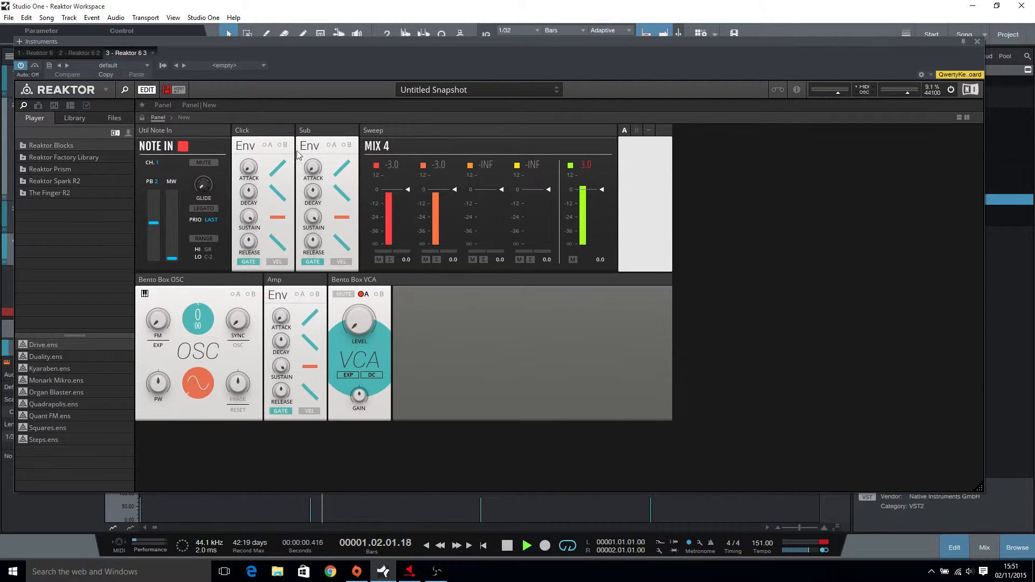
Set the Sub envelope's sustain to 0, lower the Click envelope's sustain, decay and release, and try a longer attack on Sub.
drag(313, 219, 307, 406)
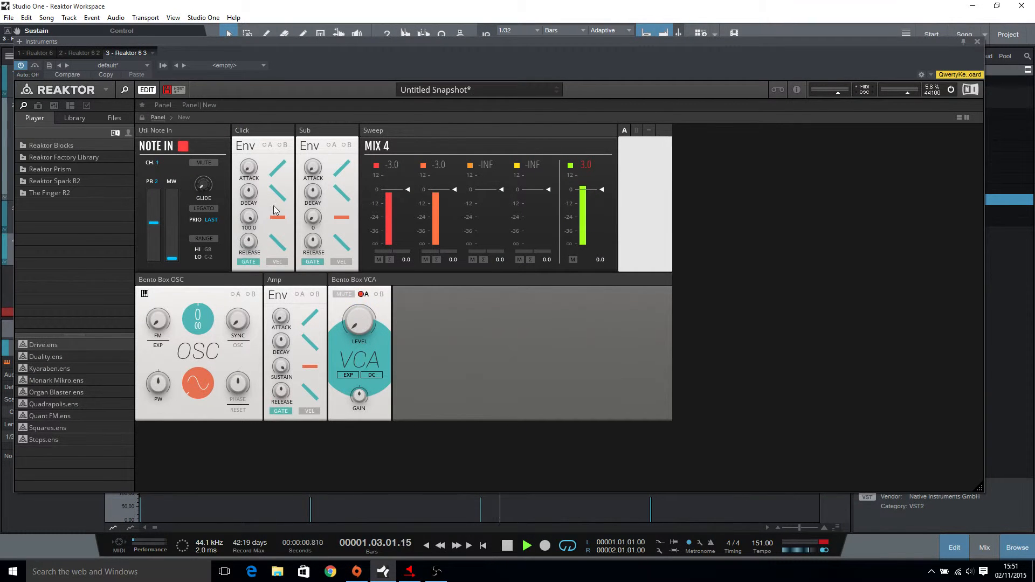
drag(251, 214, 246, 393)
drag(248, 194, 249, 354)
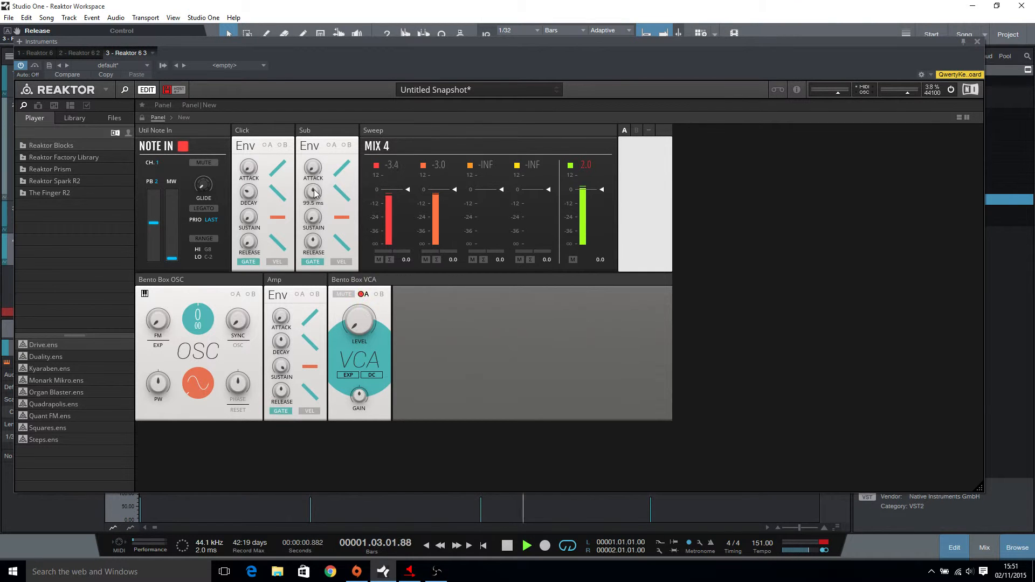
drag(314, 168, 323, 99)
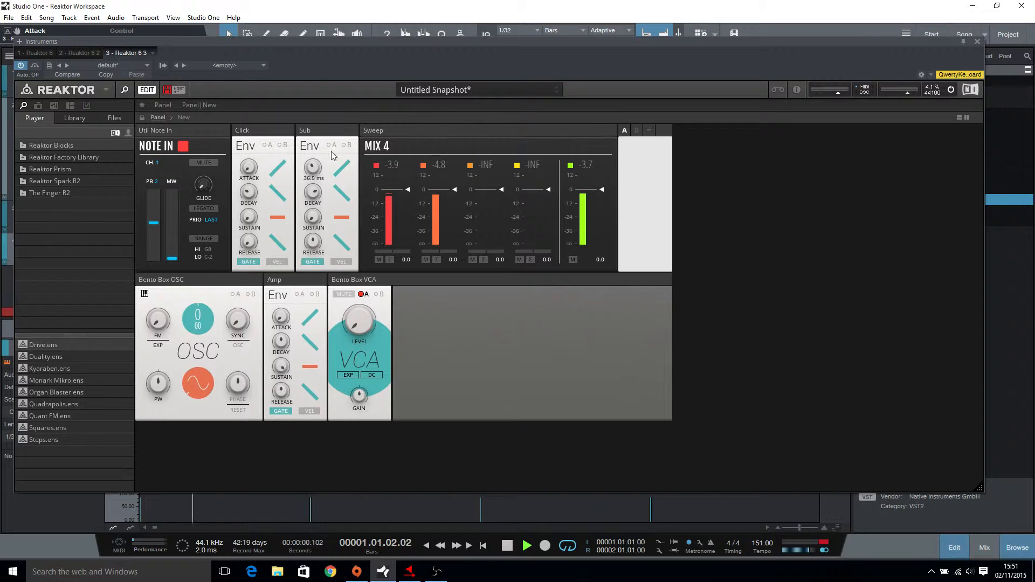
Switch the attack curves of the Click and Sub envelopes from linear to the fast-rising, rounded shape.
click(274, 171)
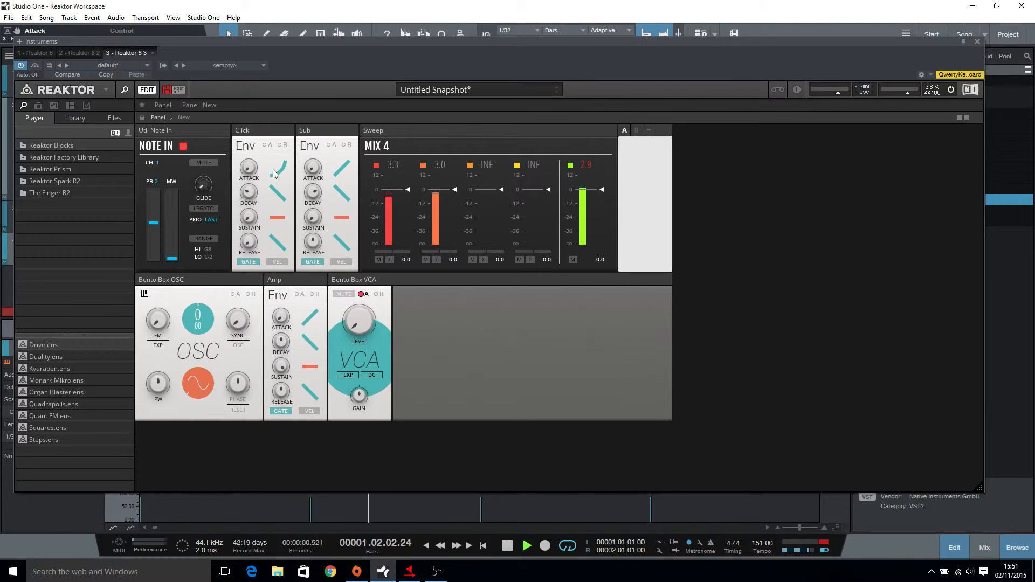
click(274, 171)
click(344, 168)
click(344, 167)
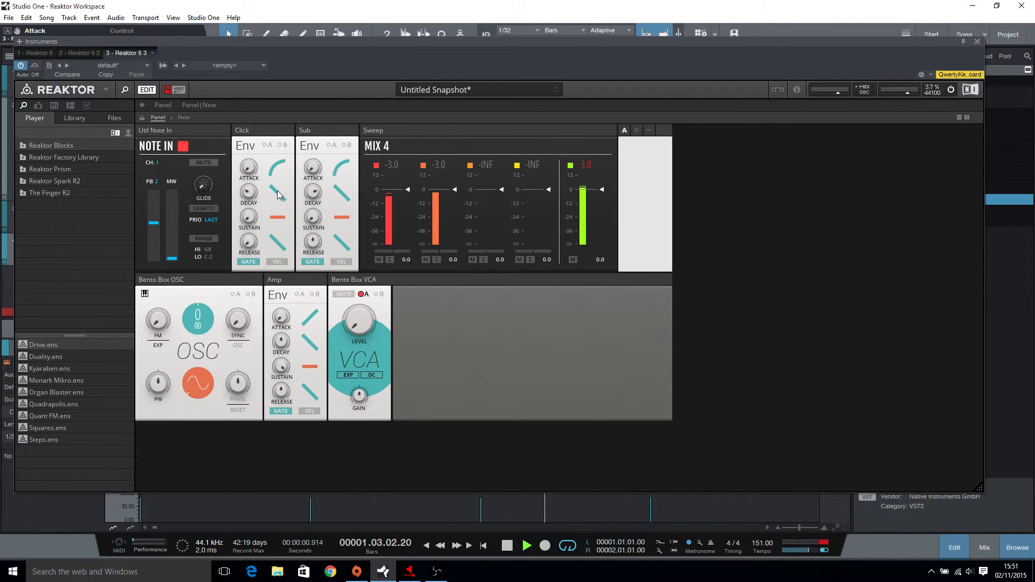
Switch the decay and release curves of the Click and Sub envelopes to the fast-falling, curved shape.
click(277, 192)
click(278, 192)
click(343, 193)
click(343, 193)
click(278, 245)
click(277, 245)
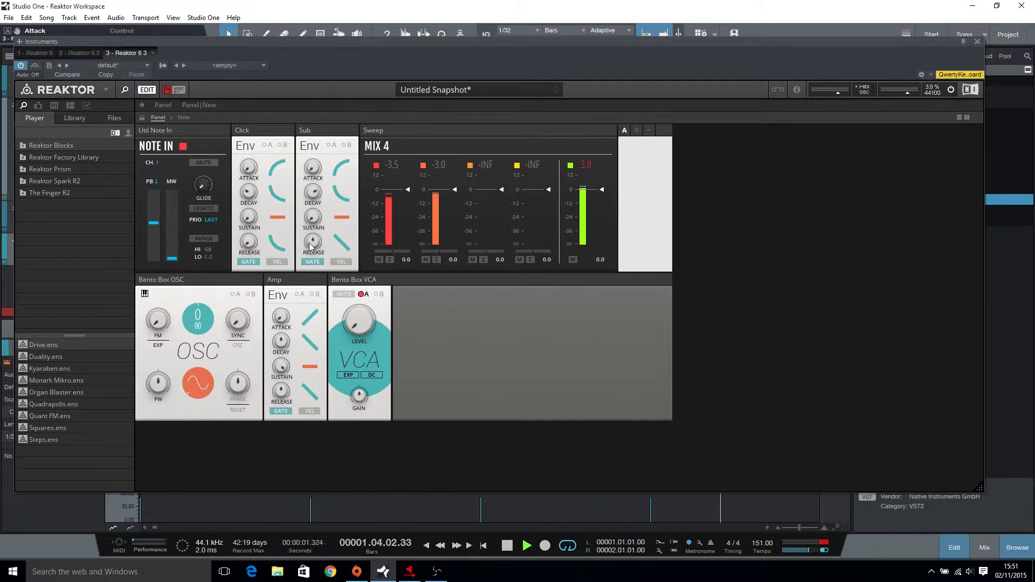
click(342, 244)
click(342, 243)
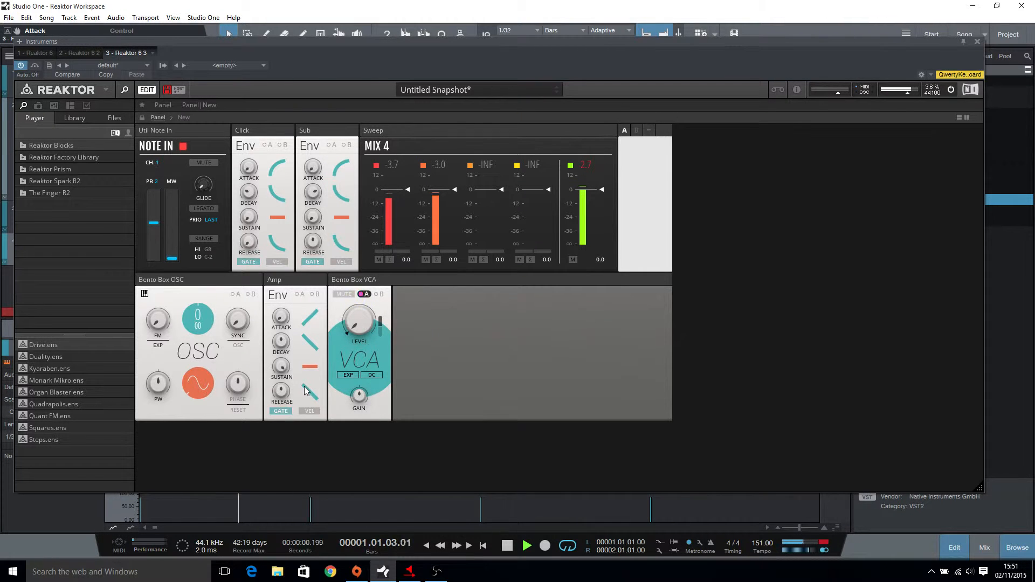
Give the Amp envelope a fast-rising attack curve and fast-falling decay and release curves.
double_click(314, 317)
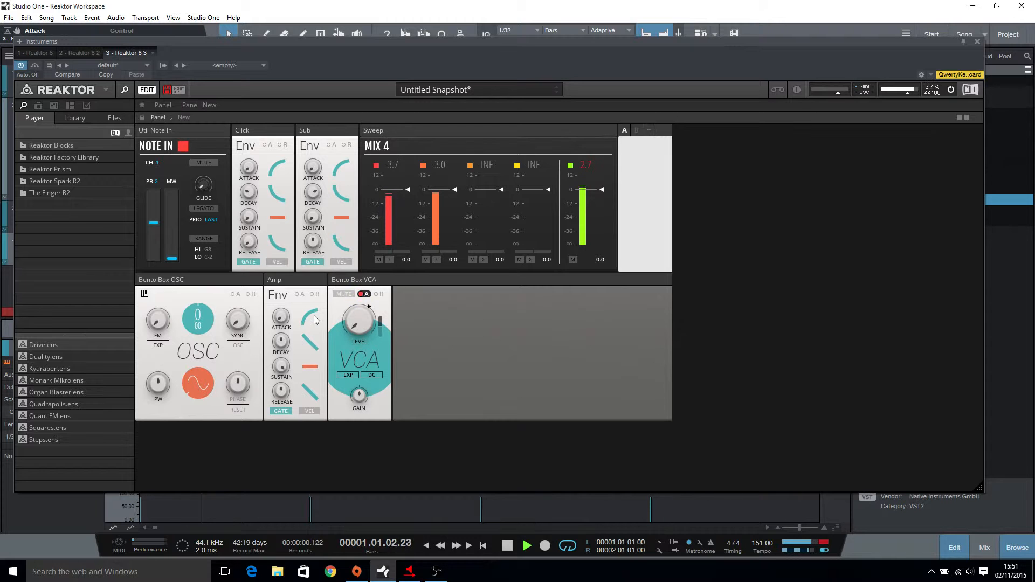
double_click(308, 346)
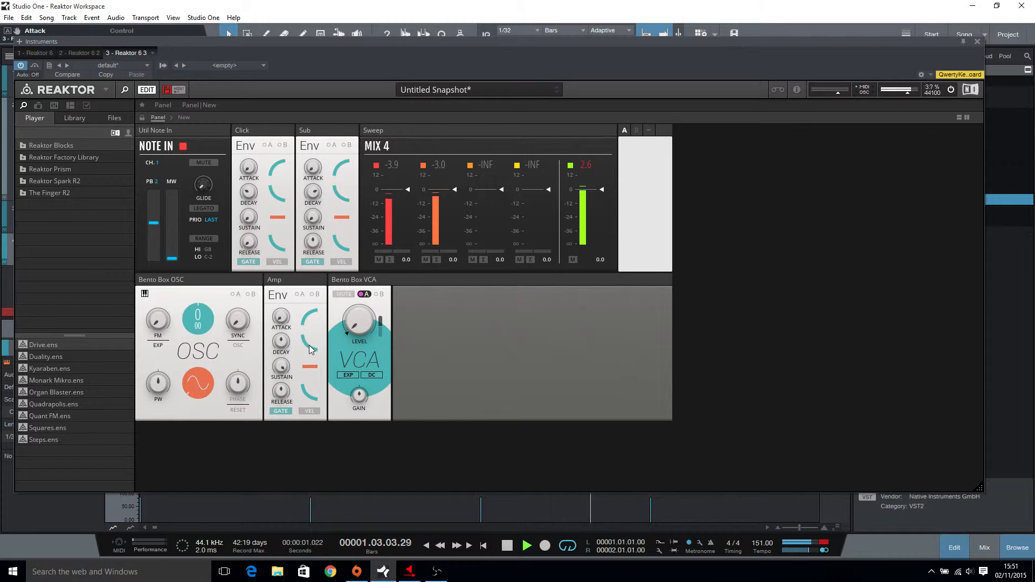
Adjust the Amp envelope's release and sustain, and lower the oscillator's phase.
drag(281, 392, 289, 308)
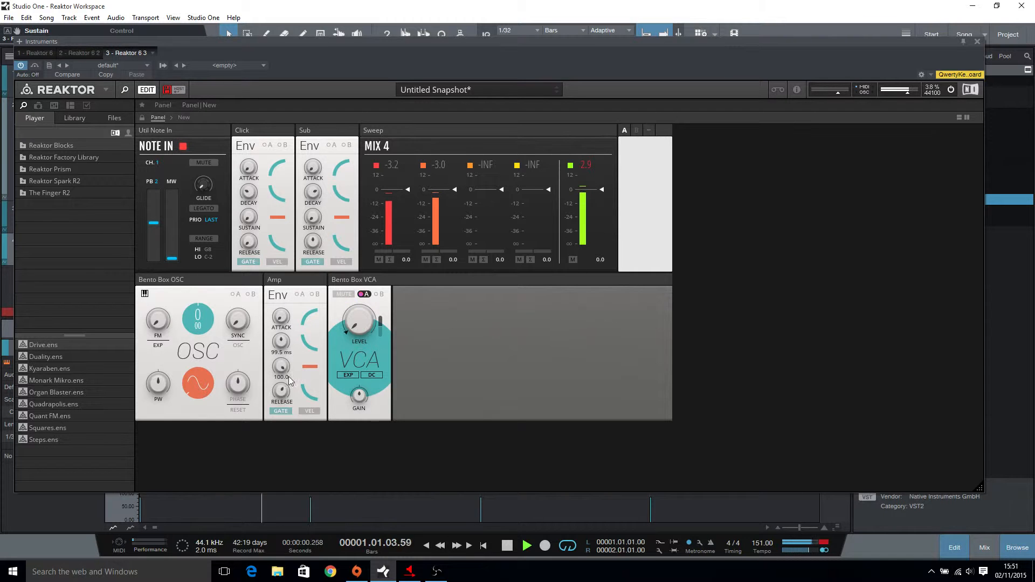
drag(281, 367, 286, 400)
drag(243, 386, 244, 417)
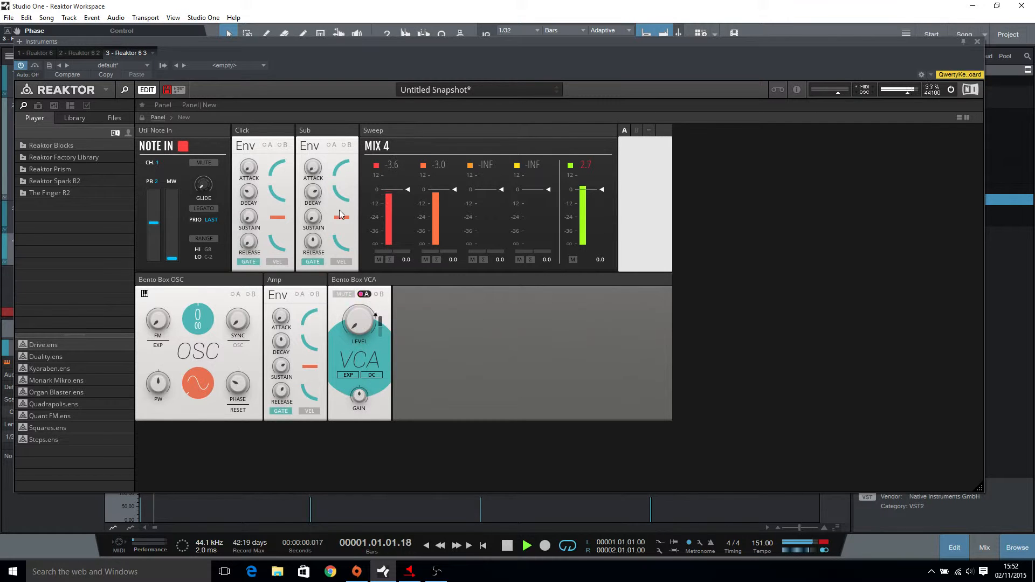
Lower the oscillator's coarse pitch to -37 and nudge the Sweep mixer block slightly to the right in the structure.
drag(197, 319, 189, 372)
drag(170, 439, 174, 474)
click(189, 117)
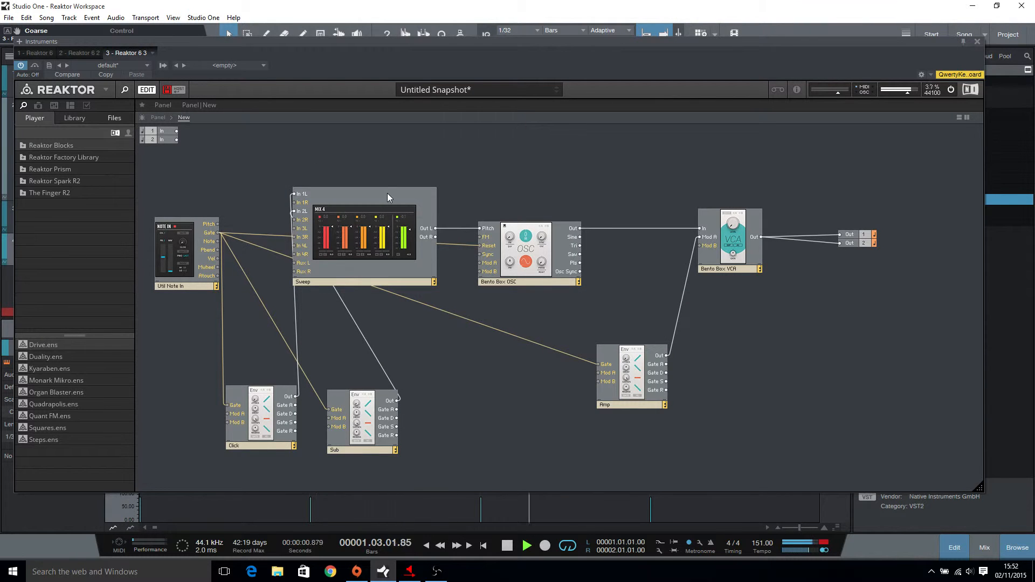
mouse_move(401, 204)
mouse_down()
mouse_move(400, 169)
mouse_move(393, 192)
mouse_move(406, 203)
mouse_up()
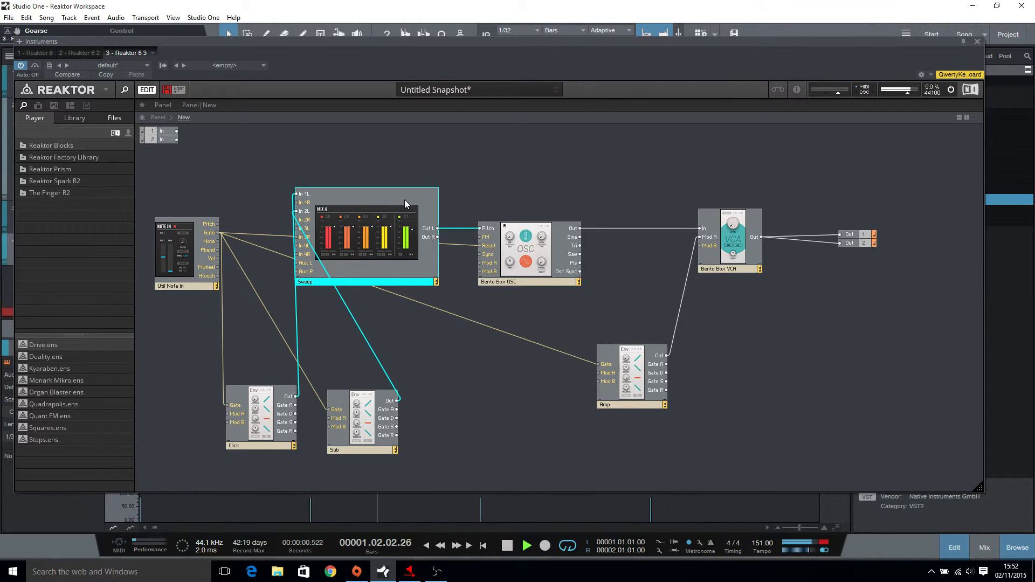
click(156, 117)
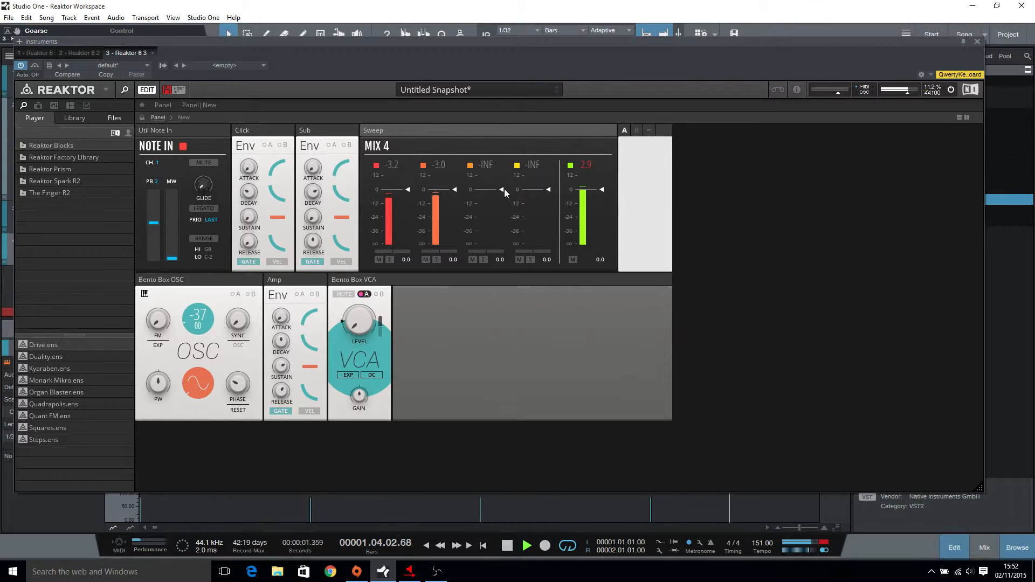
Pull all four Sweep mixer input levels down, with channels 1, 2 and 4 at -INF, and mute channels 3 and 4.
drag(503, 189, 503, 244)
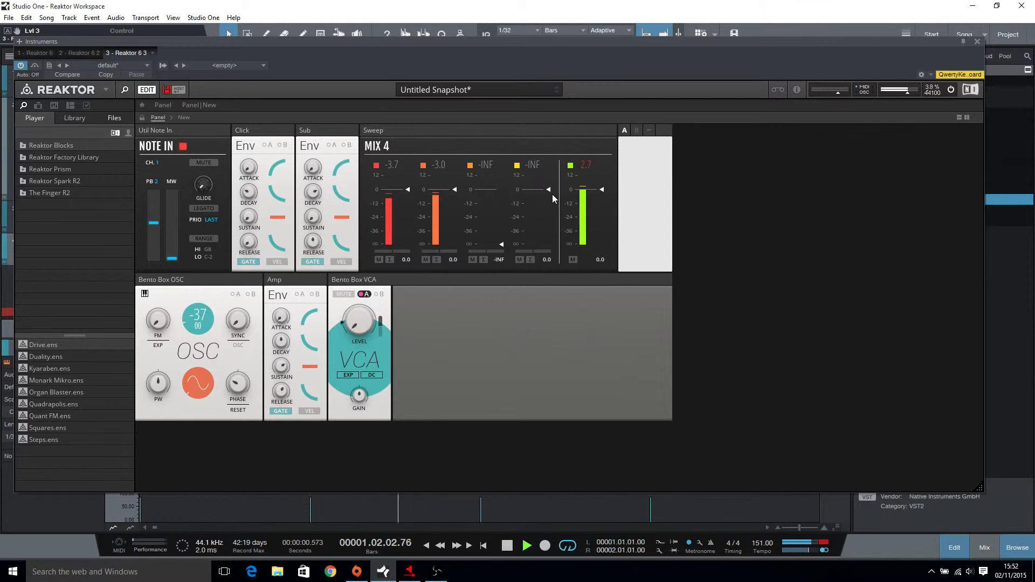
drag(552, 195, 551, 351)
click(519, 260)
click(472, 259)
drag(501, 245, 501, 243)
drag(408, 190, 435, 313)
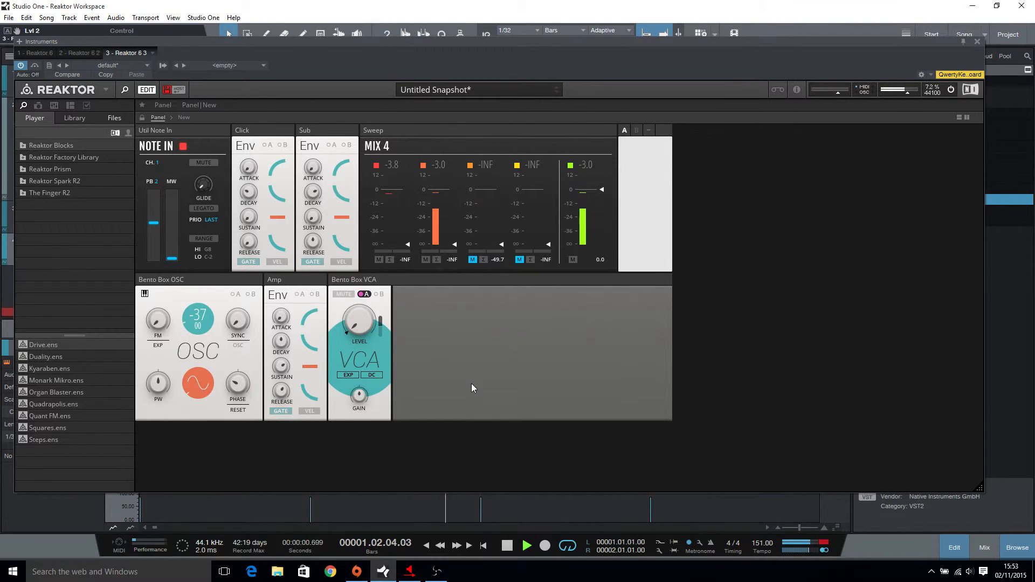
Raise Sweep channel 1 to 0.4 and try oscillator coarse pitches of -22 and -48.
drag(199, 330, 198, 263)
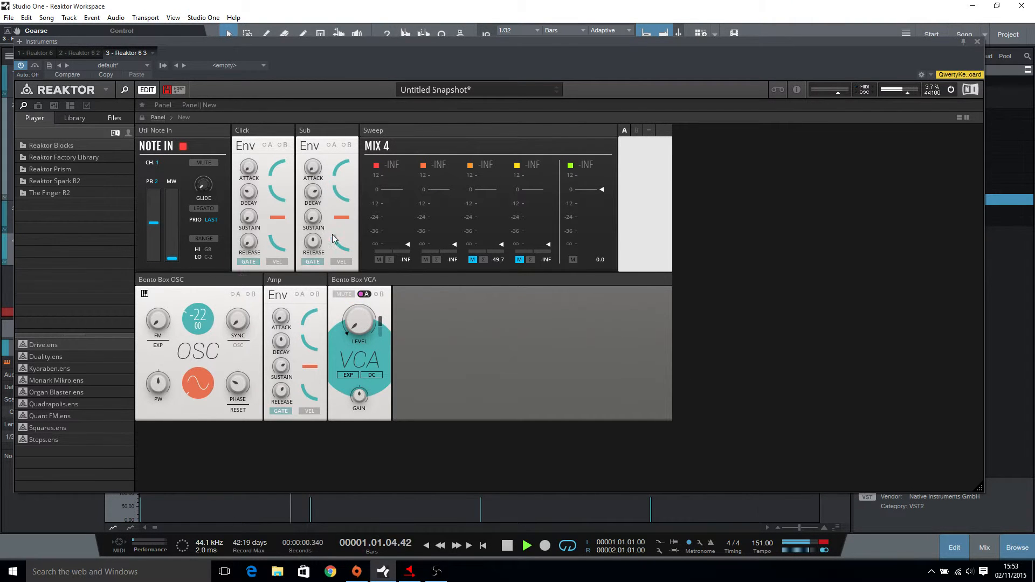
drag(409, 244, 412, 137)
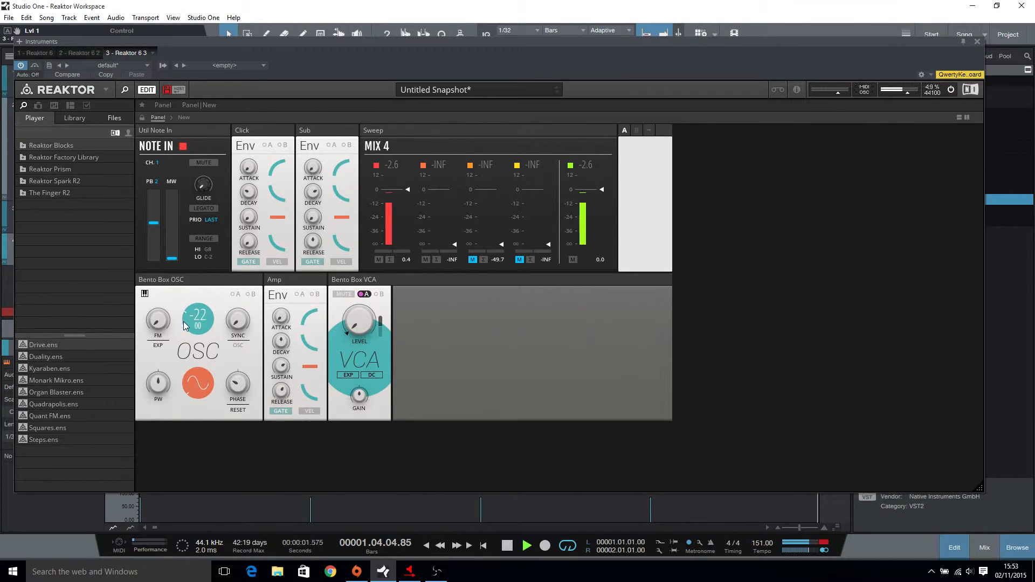
drag(198, 326, 197, 494)
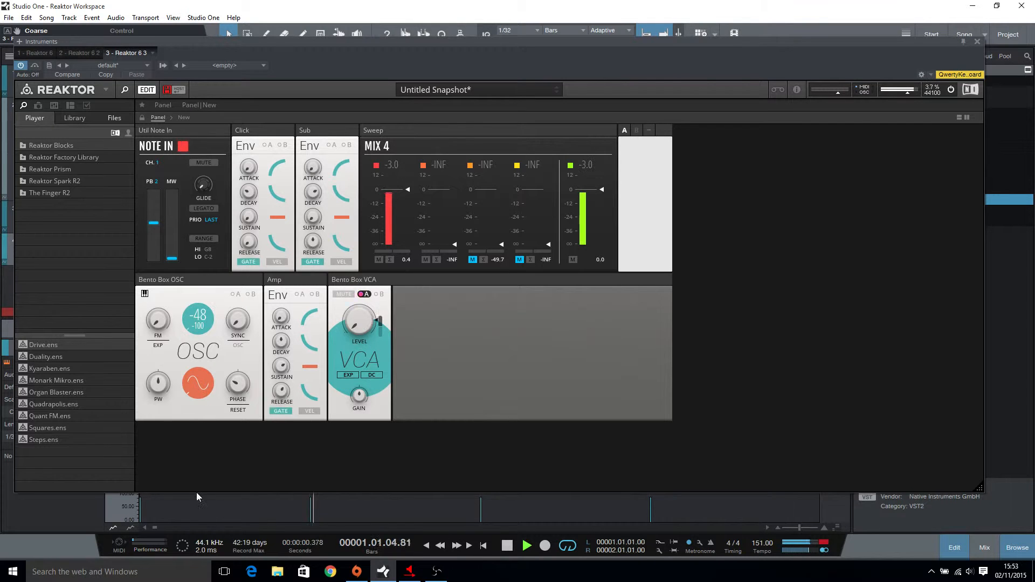
Lengthen the Click envelope's decay and release.
drag(268, 195, 255, 157)
drag(249, 242, 249, 237)
Wire Note In's Pitch to the oscillator's Pitch and the Sweep mixer's output to its Mod A, and modulate pitch from A.
click(182, 117)
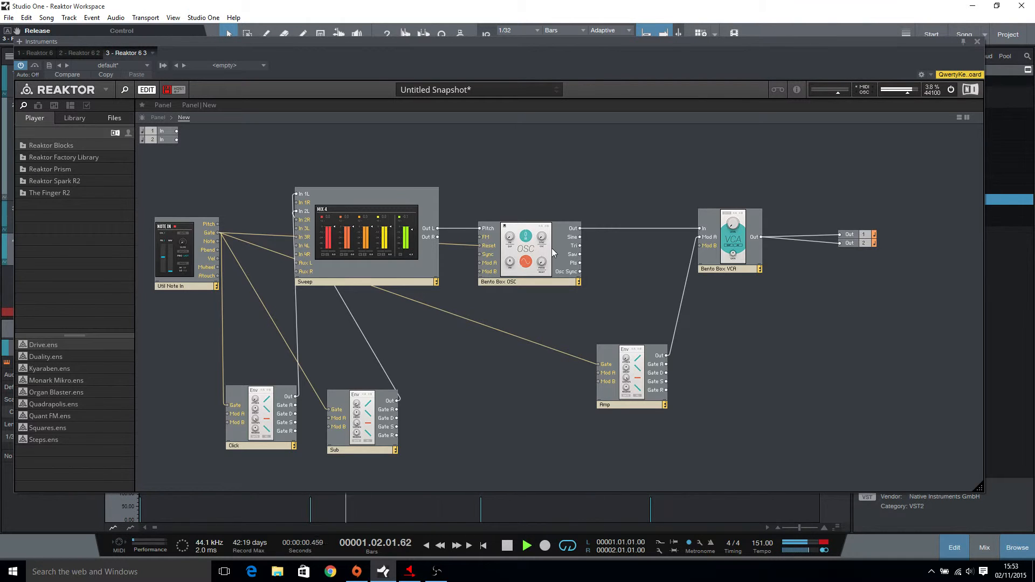
drag(217, 225, 484, 232)
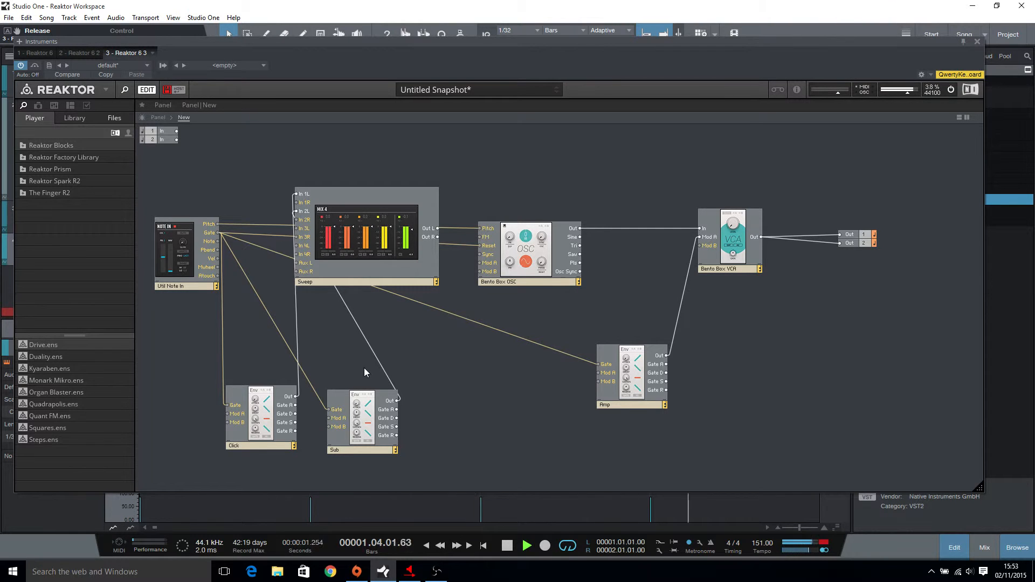
drag(423, 245, 483, 264)
click(158, 118)
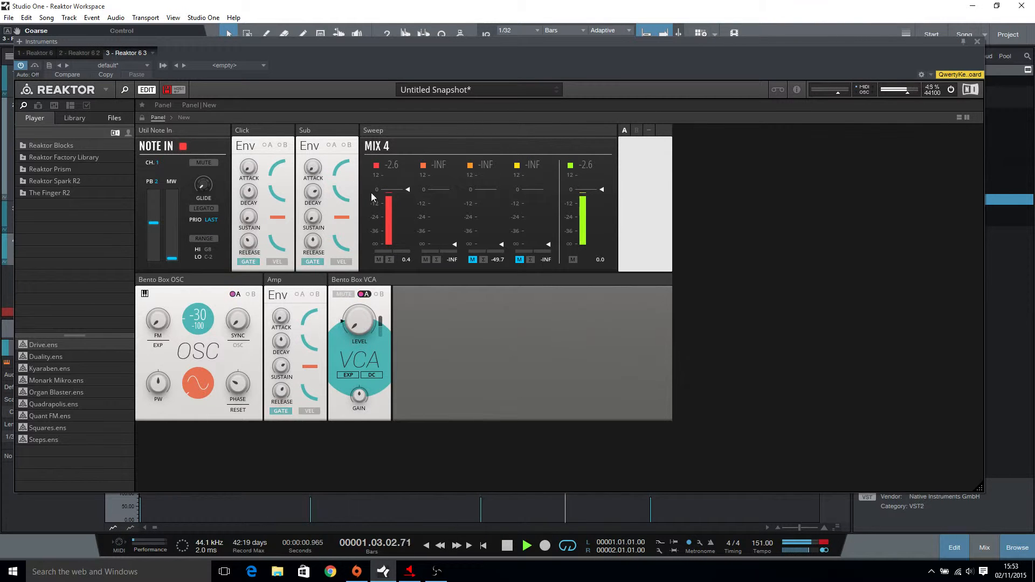
click(240, 295)
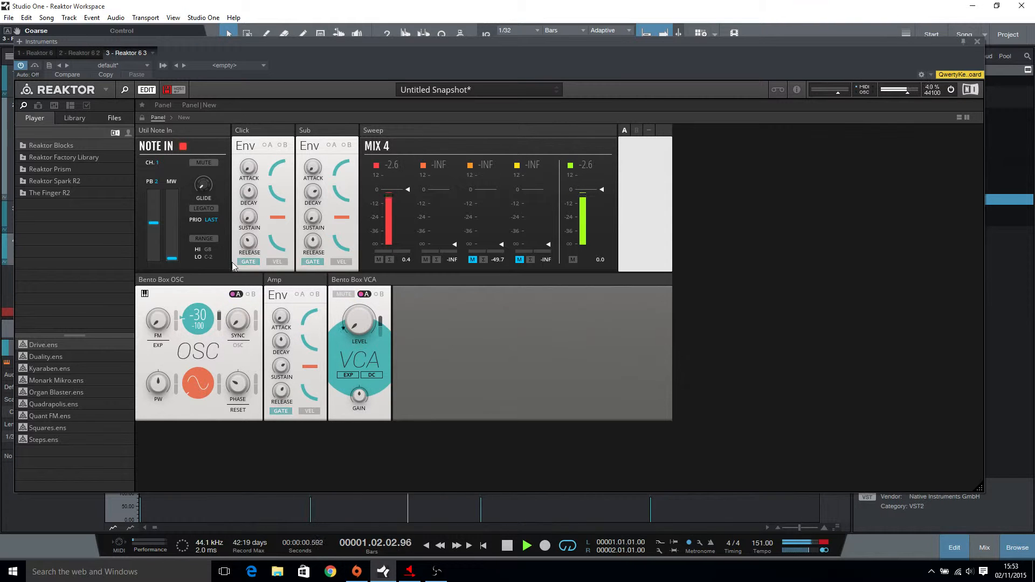
Shorten the Click envelope's release and fine-tune its decay.
mouse_move(252, 196)
mouse_move(252, 196)
mouse_down()
mouse_move(249, 221)
mouse_move(252, 187)
mouse_move(252, 203)
mouse_up()
drag(250, 243, 255, 300)
mouse_move(251, 194)
mouse_down()
mouse_move(254, 202)
mouse_move(258, 193)
mouse_up()
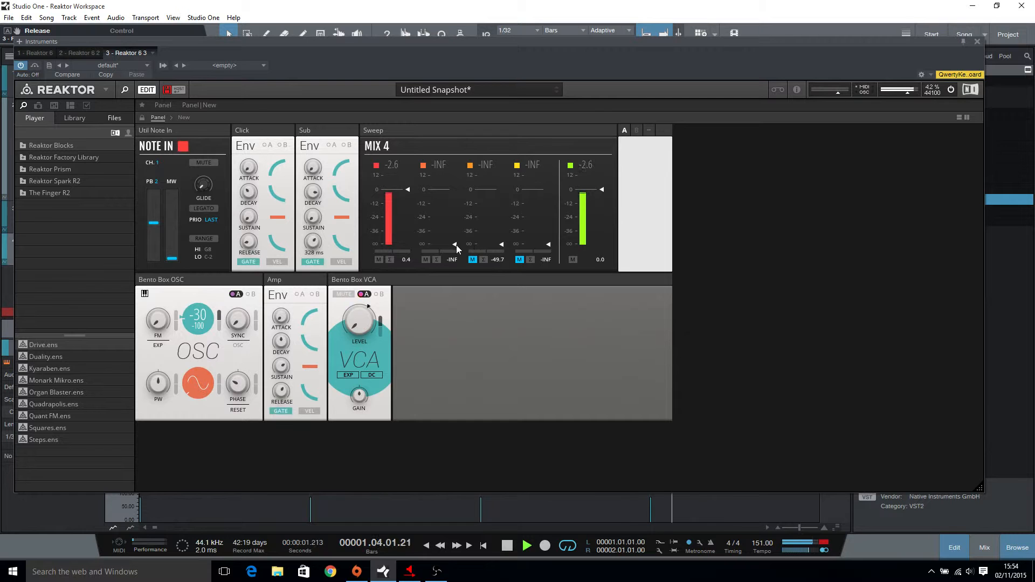
Bring Sweep channel 2 up to -15.5 while raising the Amp envelope's sustain and shortening the Sub envelope's decay.
drag(457, 245, 456, 188)
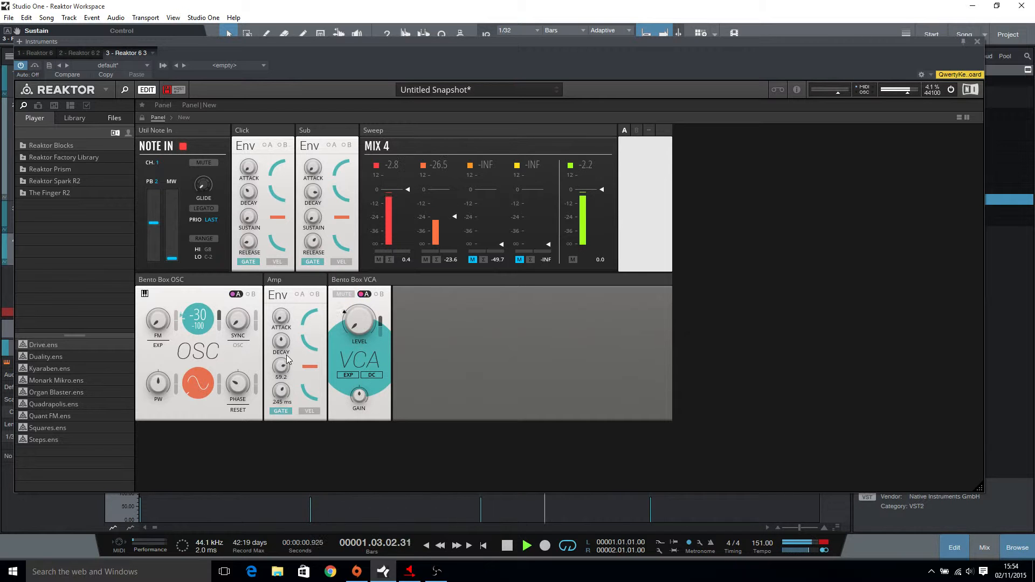
drag(288, 358, 290, 343)
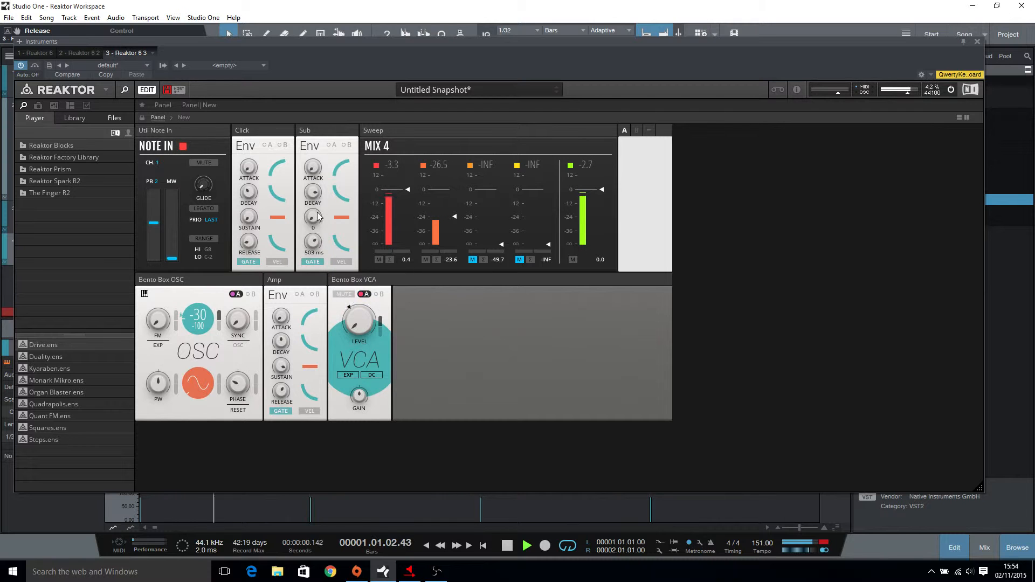
drag(318, 194, 313, 241)
mouse_move(455, 216)
mouse_down()
mouse_move(455, 185)
mouse_move(454, 199)
mouse_up()
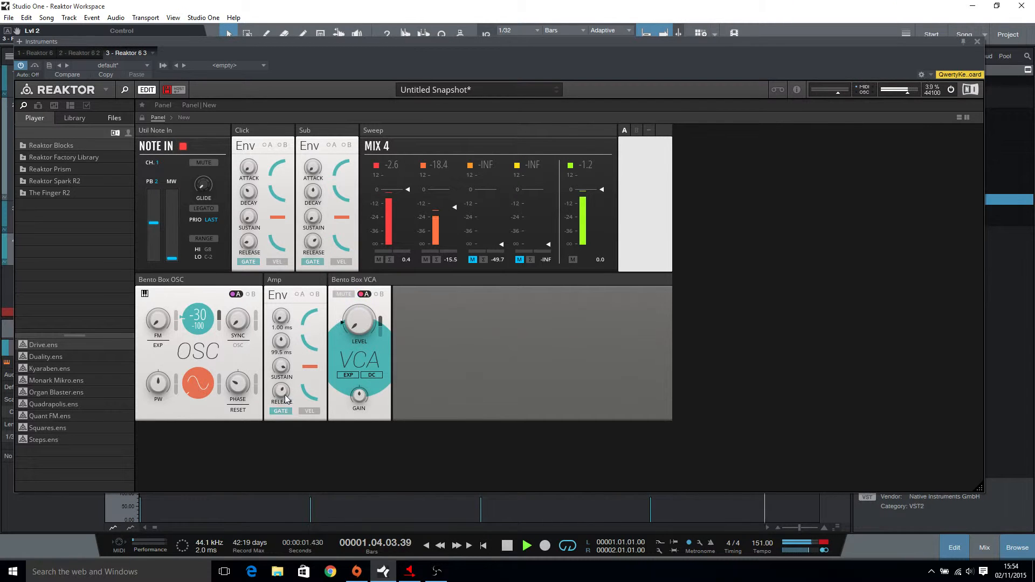
Adjust the Amp release, and set the Sub envelope's release to 1.70 s with a linear curve and a slightly longer decay.
drag(285, 395, 290, 365)
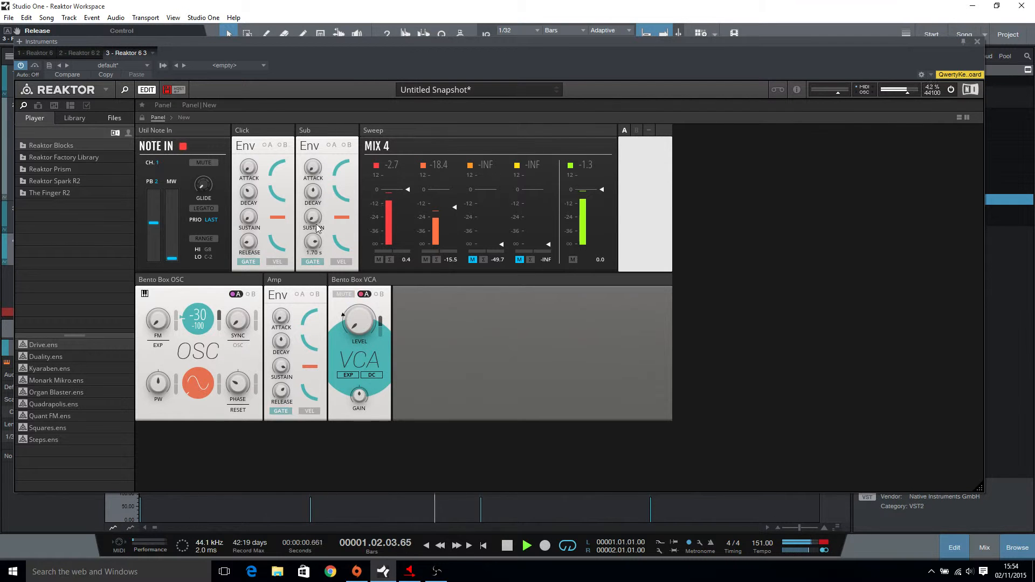
click(344, 250)
mouse_move(319, 199)
mouse_down()
mouse_move(376, 86)
mouse_move(314, 197)
mouse_move(326, 165)
mouse_move(324, 189)
mouse_up()
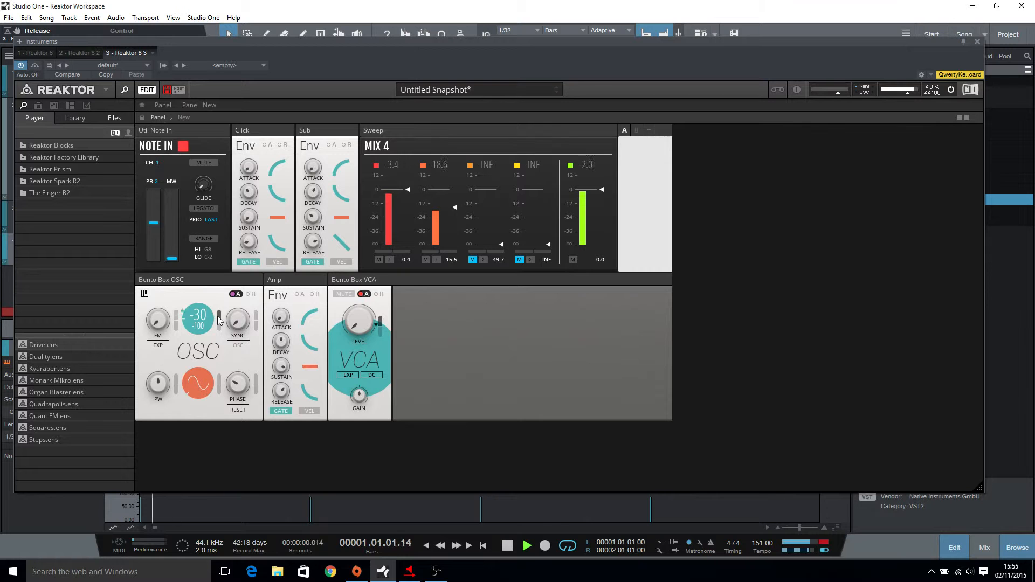
Lower the oscillator's coarse pitch to -34, try changing its waveform, and try Sweep channel 1 at 12.0 before setting it to 1.4.
drag(208, 317, 205, 339)
drag(199, 387, 203, 319)
drag(407, 190, 409, 161)
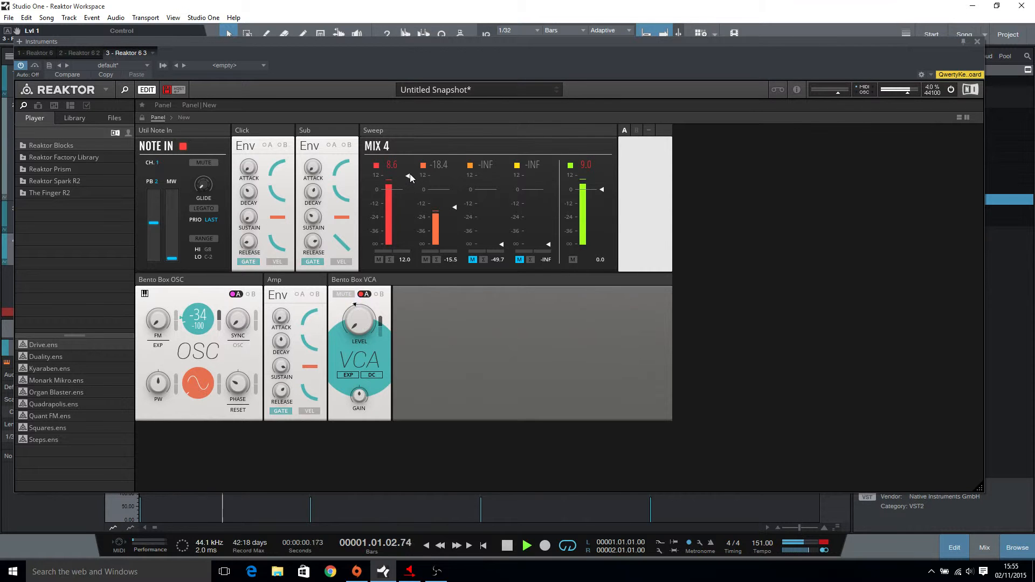
drag(410, 175, 407, 203)
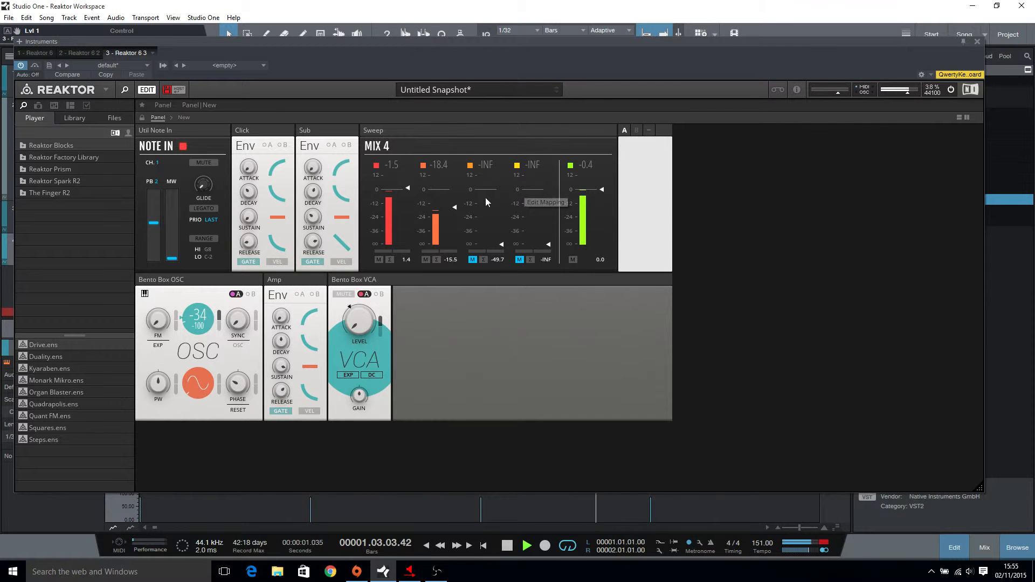
Show the mixing console and compare the Reaktor 6 3 channel with its solo off and on.
click(977, 42)
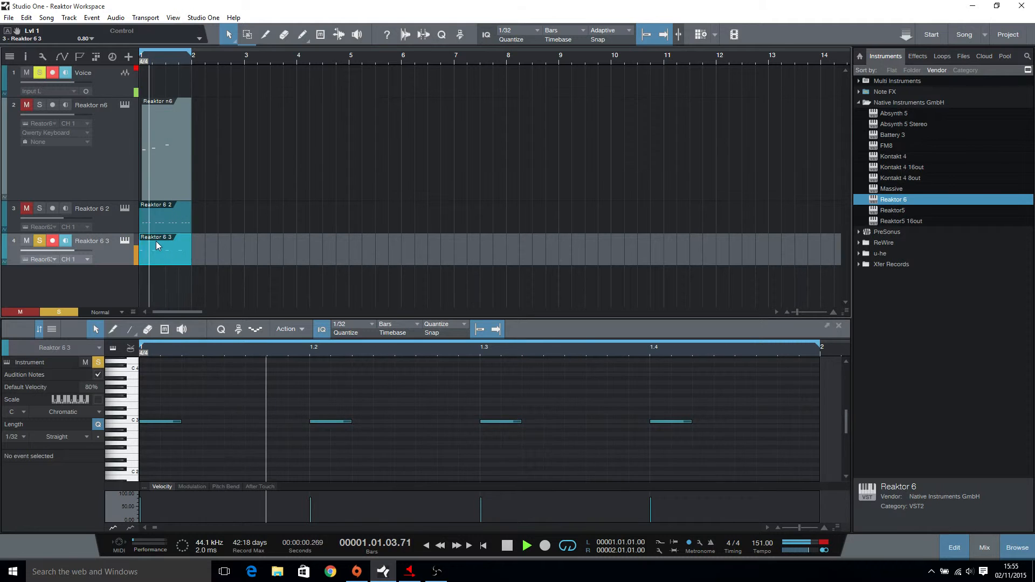
key(F3)
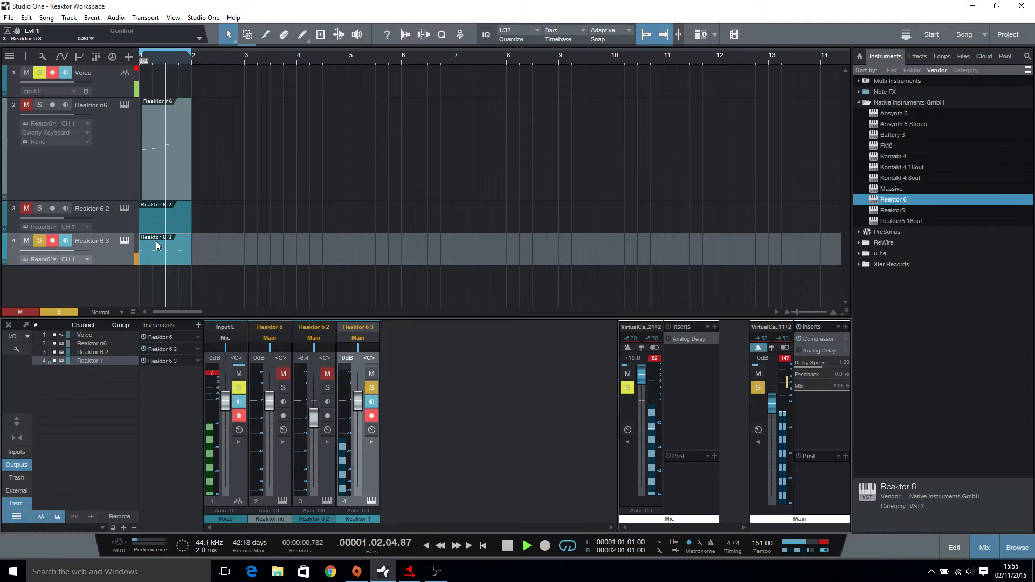
click(372, 388)
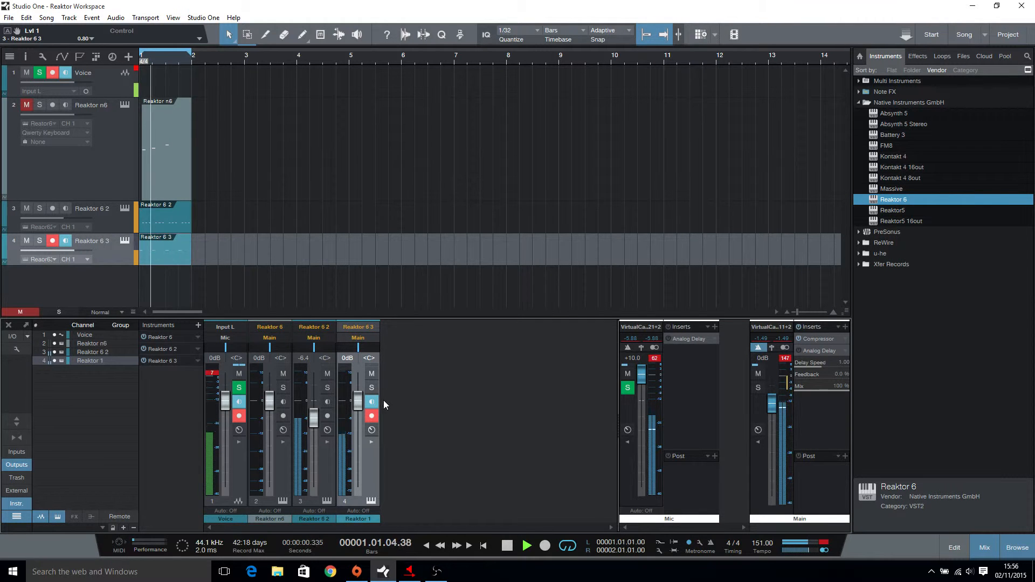
click(371, 389)
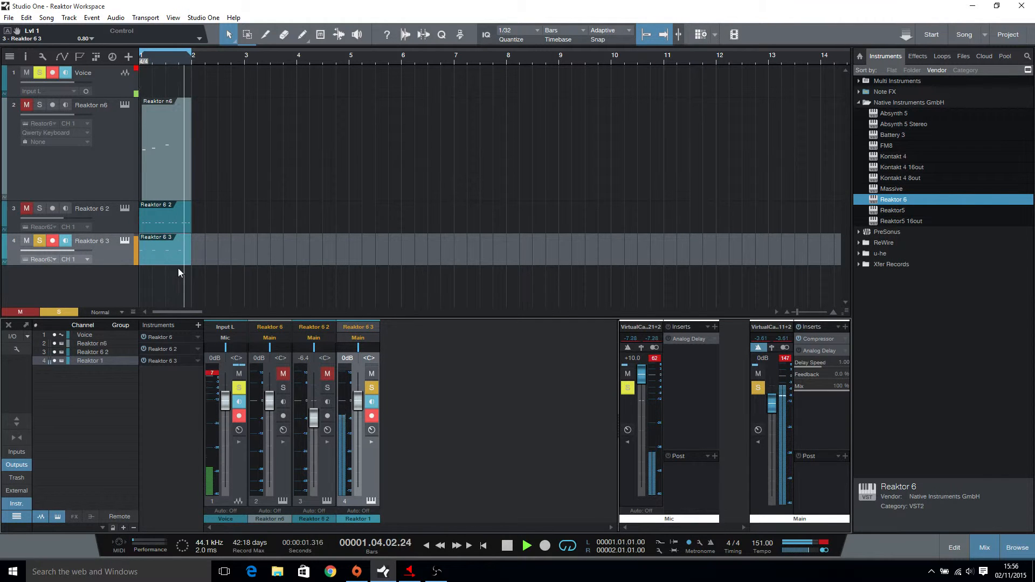
Reopen the Reaktor 6 3 instrument, set Sweep channel 1 to 0.6 and move the Sweep mixer block lower in the structure.
click(124, 241)
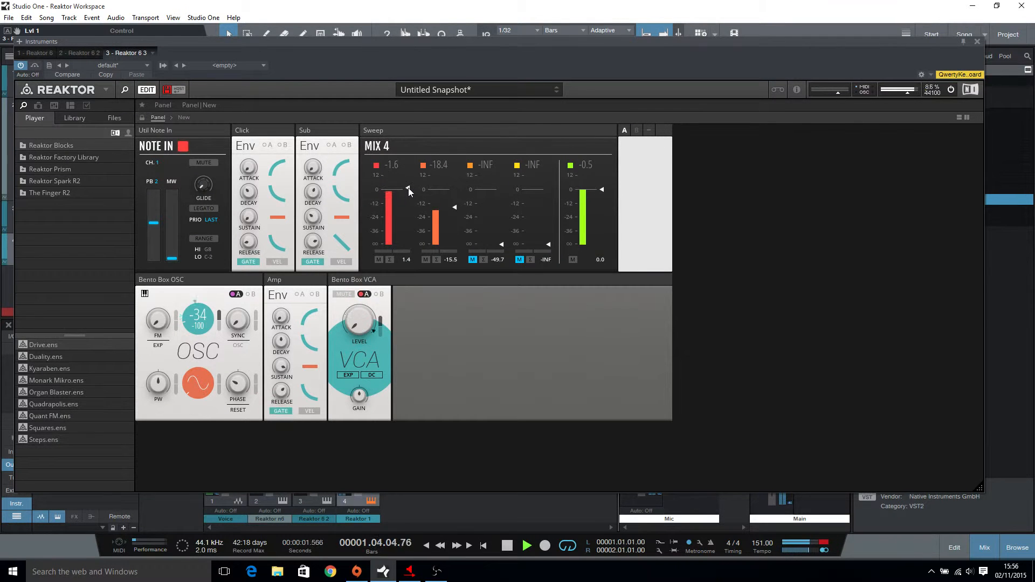
drag(409, 188, 409, 190)
click(185, 118)
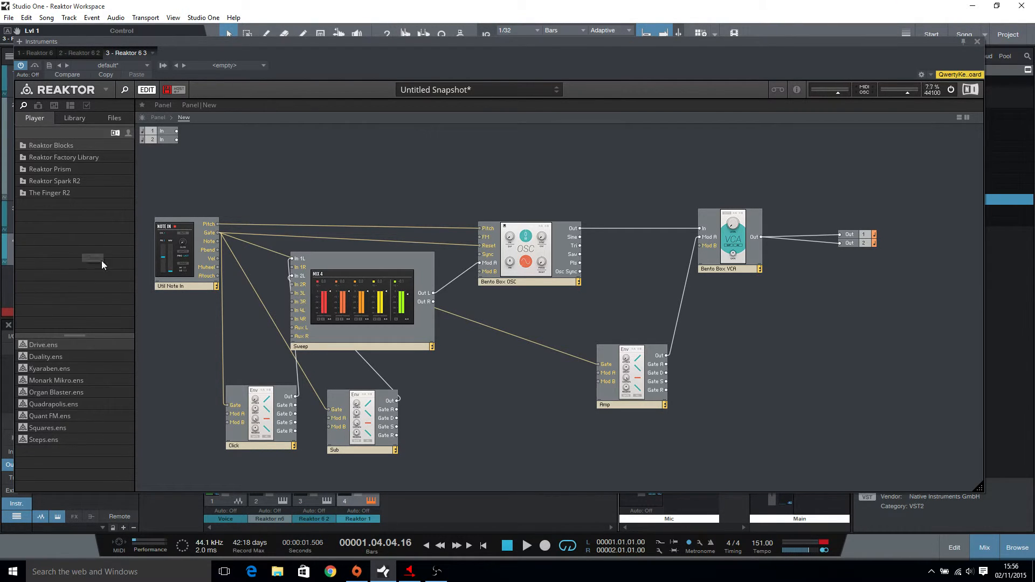
Add a Bento Box ADSR envelope from the Reaktor Blocks library between the Sub and Amp envelopes.
click(73, 117)
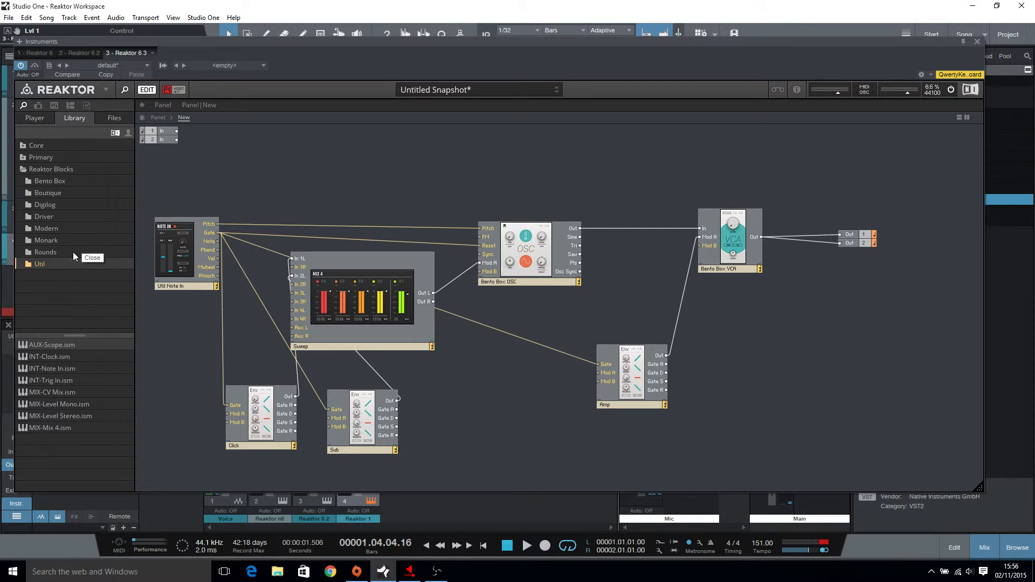
click(41, 181)
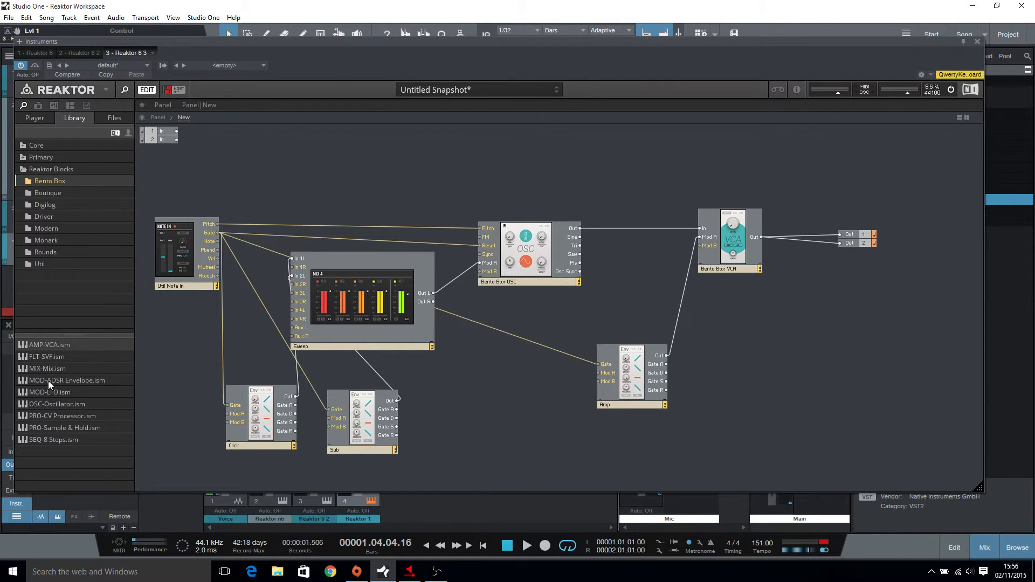
drag(47, 381, 334, 403)
drag(501, 400, 497, 398)
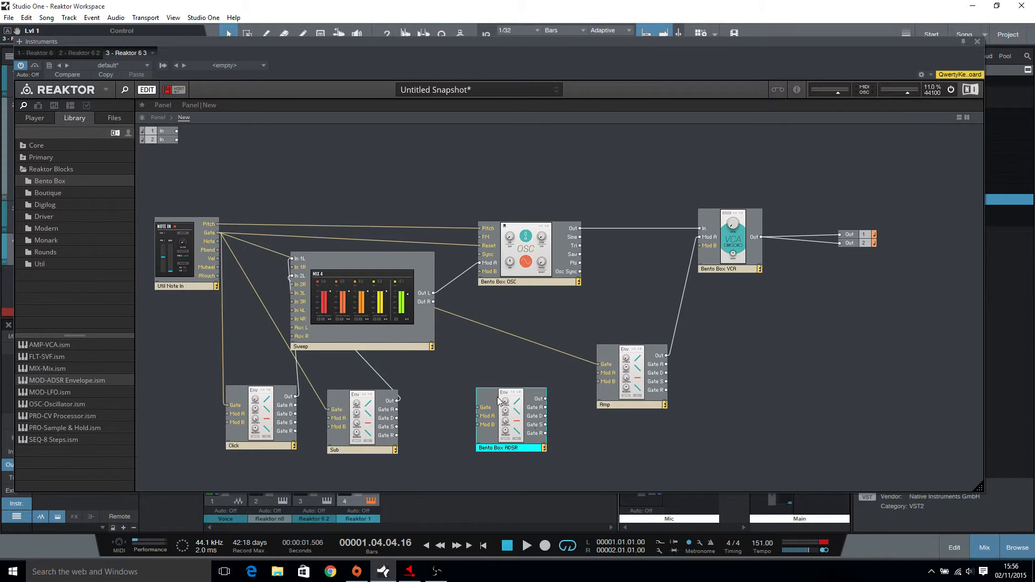
click(603, 450)
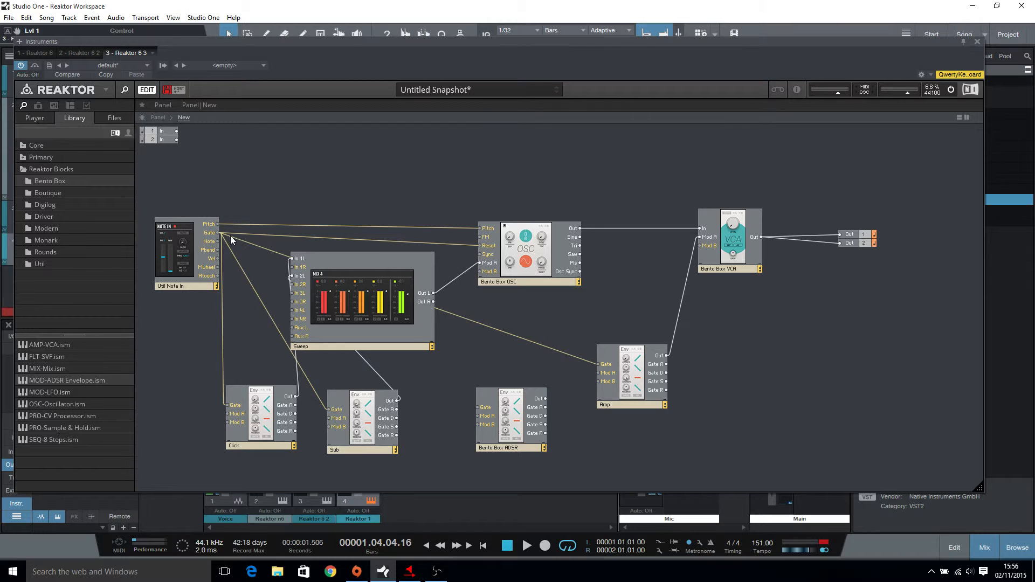
Wire Note In's Gate to the new envelope and its output to the oscillator's Mod B, and rename the envelope Waveform.
drag(218, 233, 478, 408)
drag(545, 401, 490, 272)
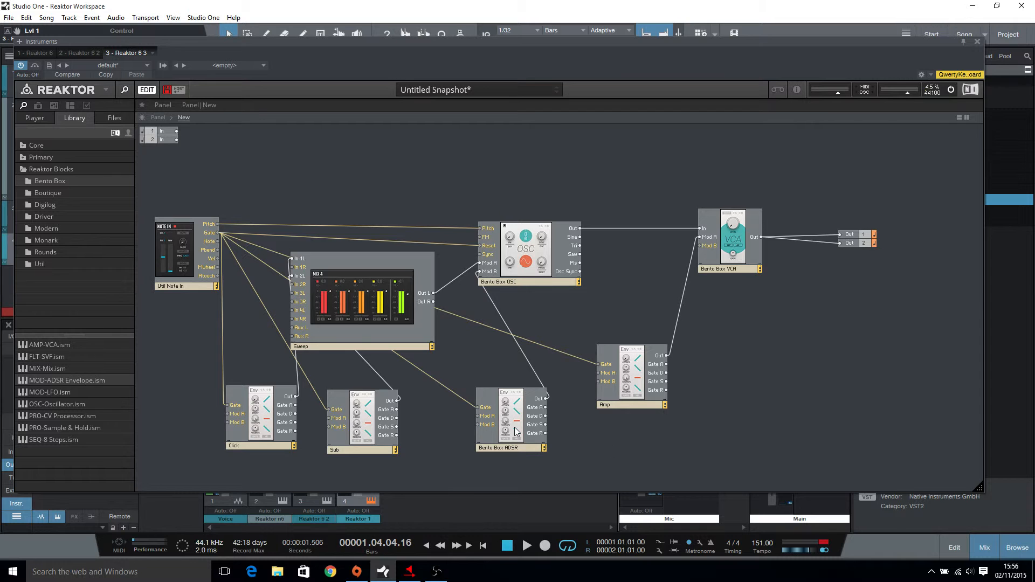
double_click(514, 449)
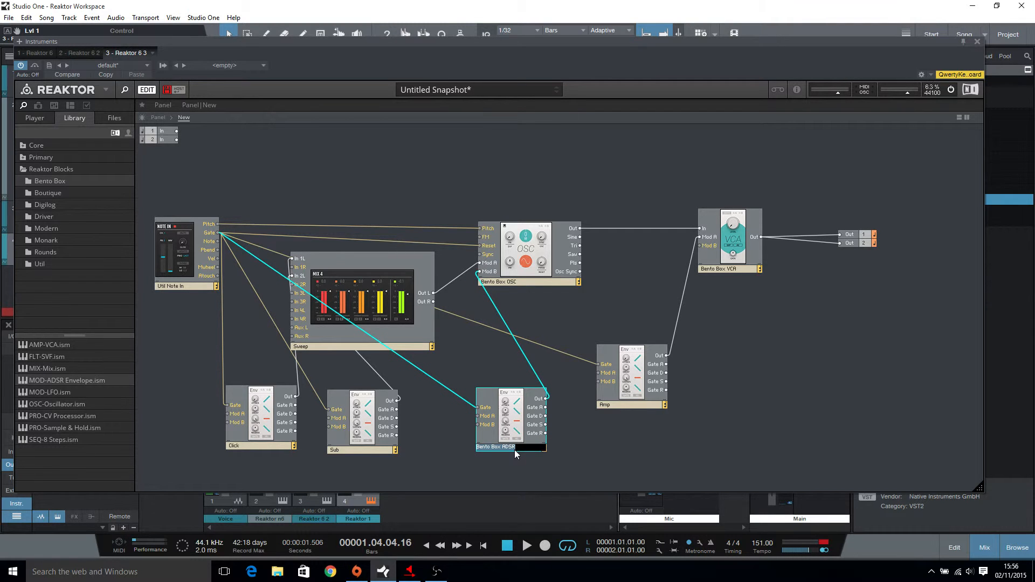
text(Waveform)
click(161, 117)
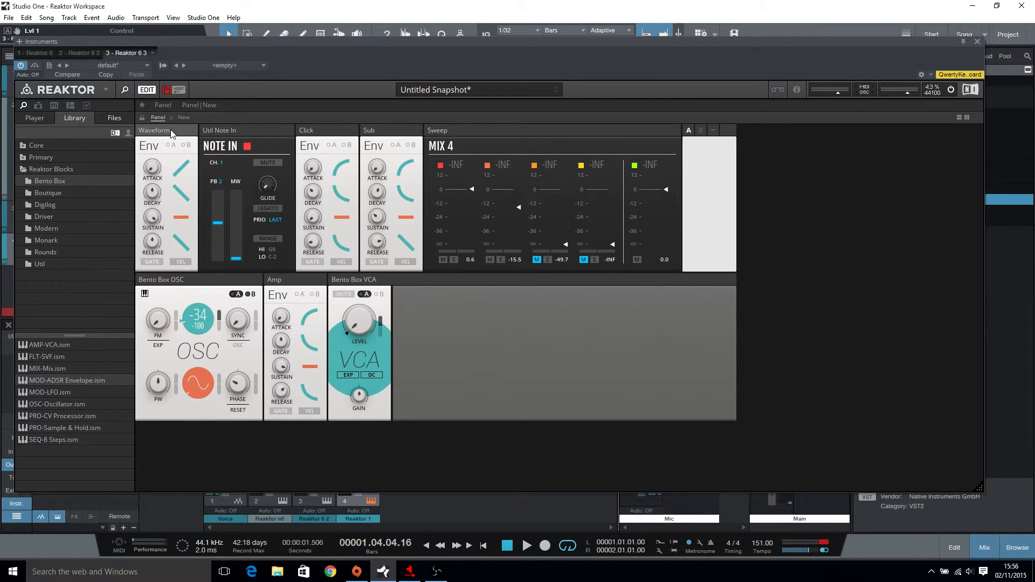
Place the Waveform envelope ahead of the oscillator in the panel, with the oscillator's Mod B modulating its waveform during playback.
drag(172, 134, 155, 281)
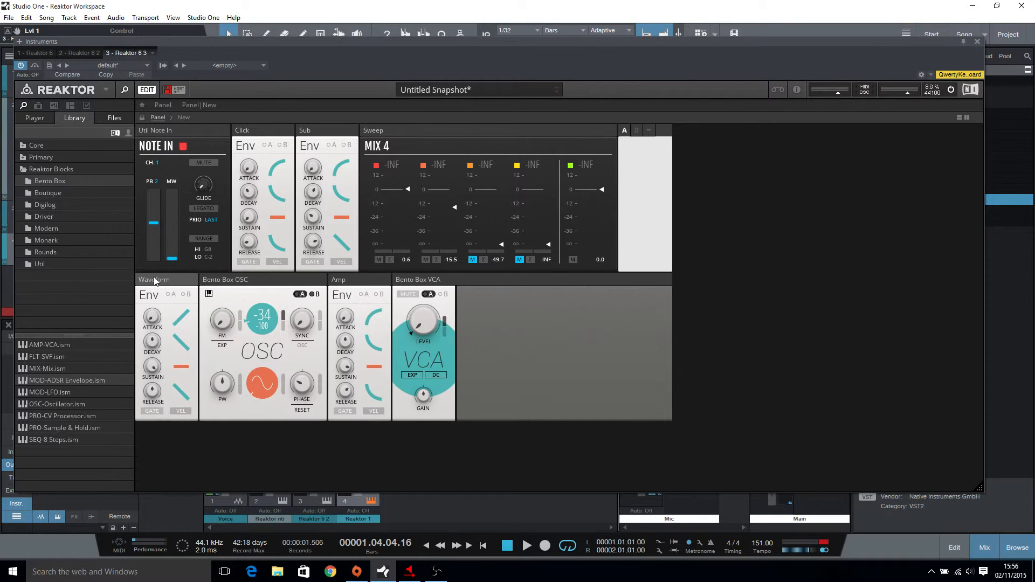
click(317, 295)
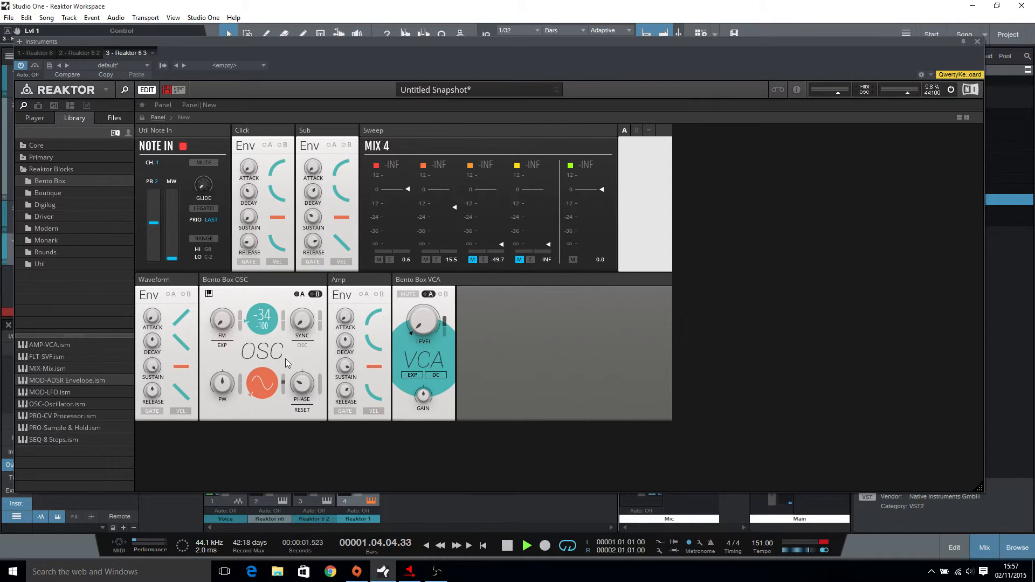
key(space)
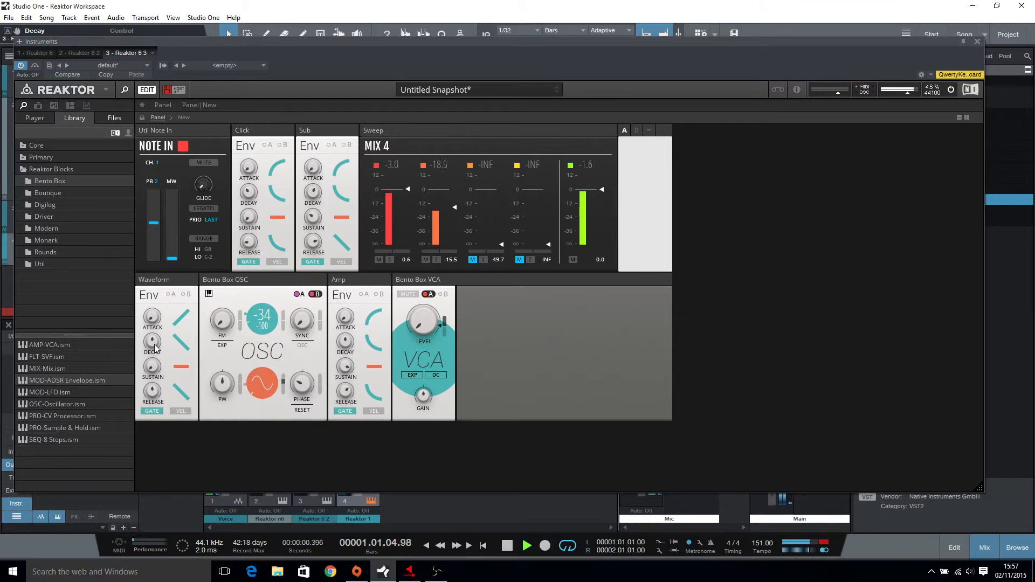
Adjust the Waveform envelope's decay by ear, stop playback and return to the structure view.
drag(157, 355, 167, 310)
drag(167, 311, 159, 369)
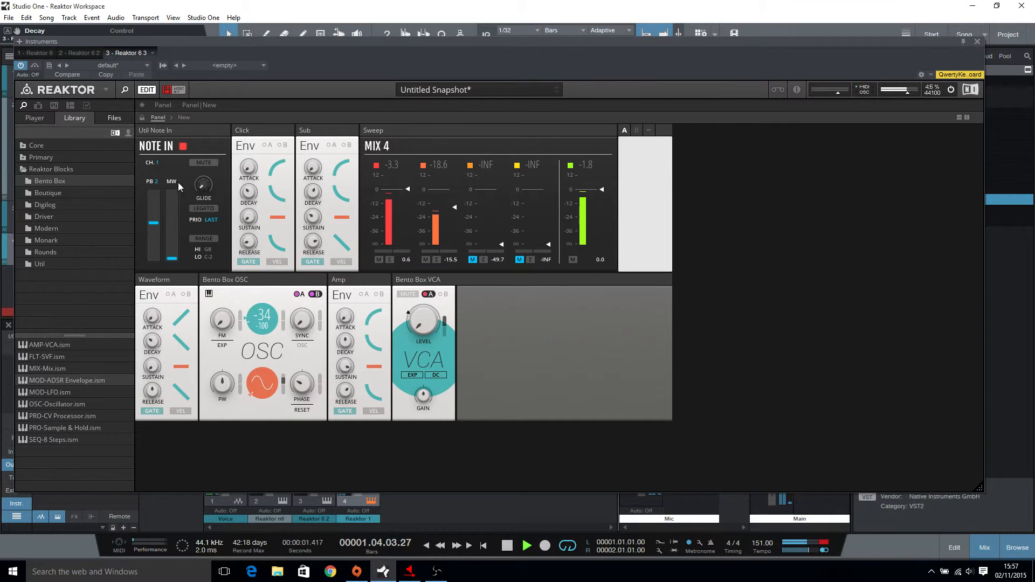
click(184, 117)
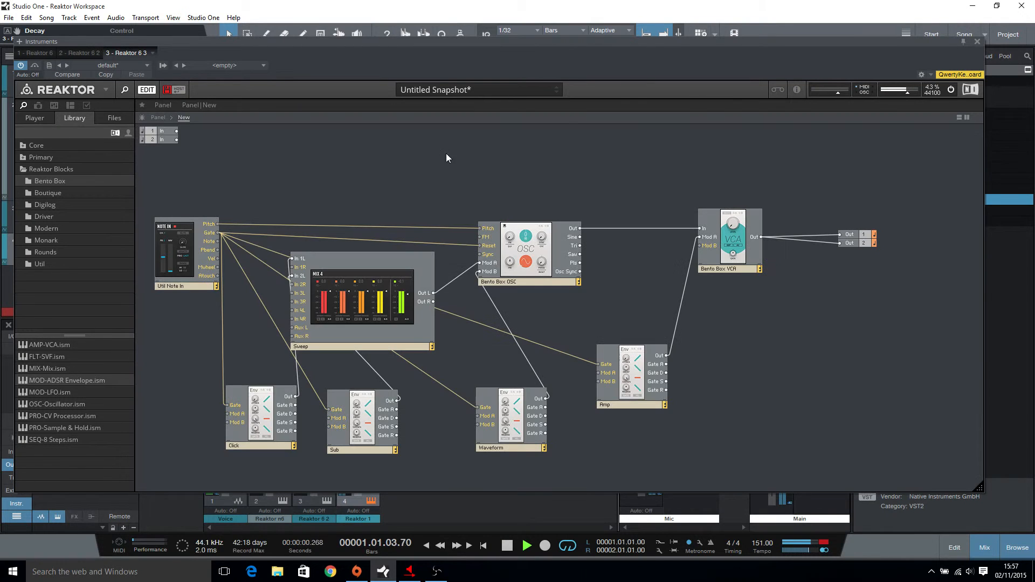
key(space)
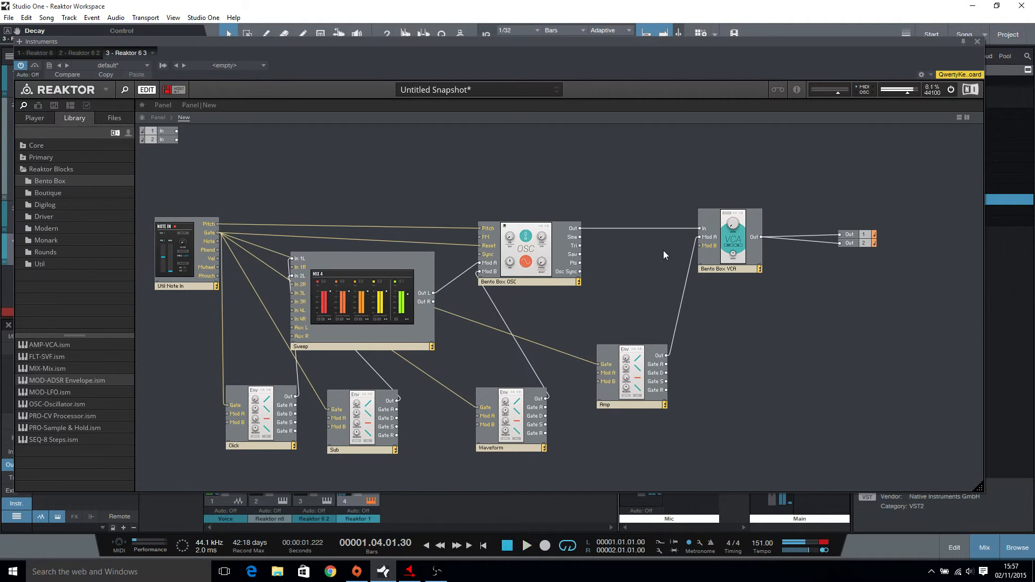
click(28, 228)
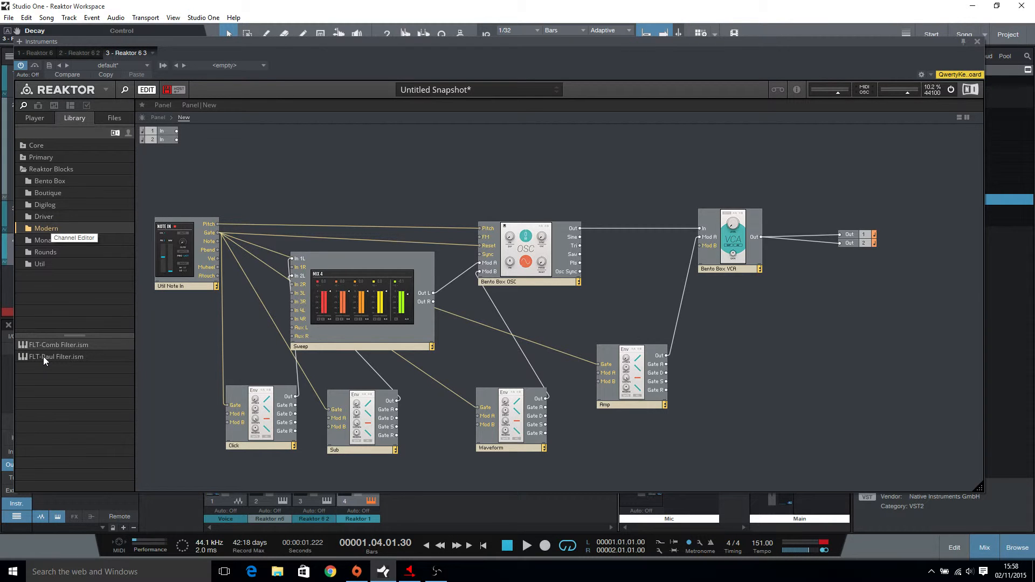
drag(43, 357, 529, 154)
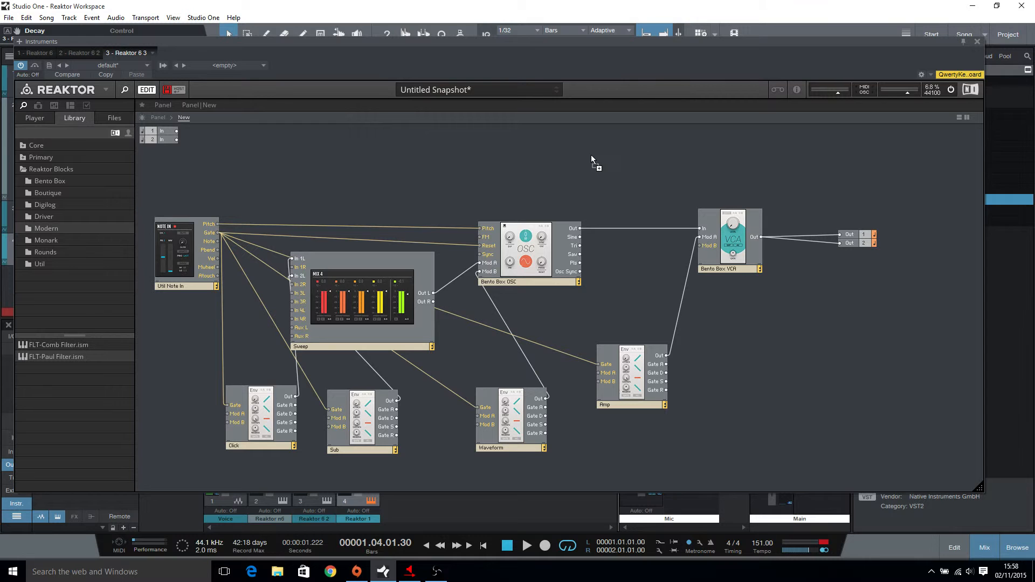
drag(66, 286, 45, 365)
click(37, 207)
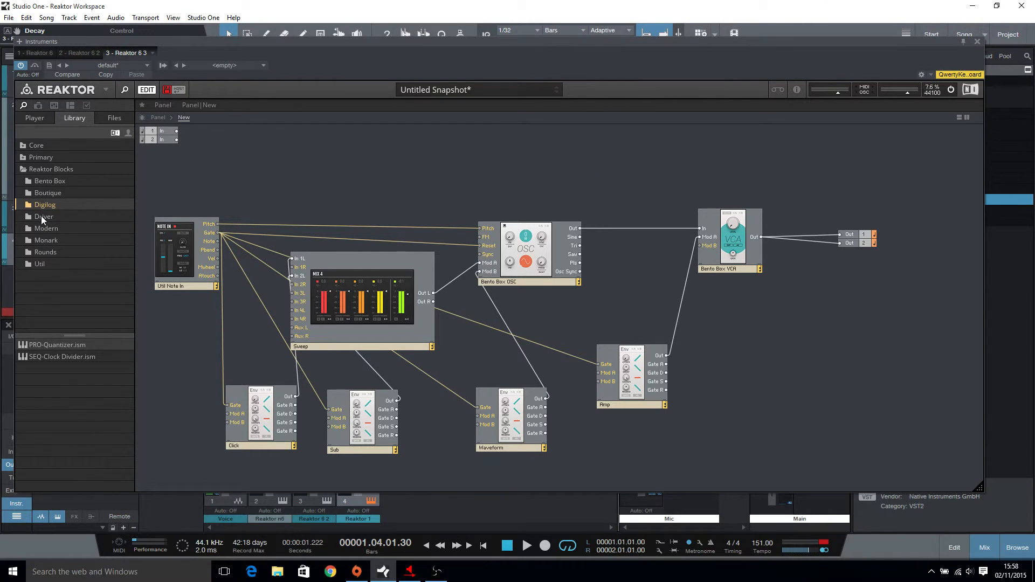
click(41, 216)
Add the Boutique Dual SKF filter from the Reaktor Blocks library above the oscillator and VCA.
click(44, 193)
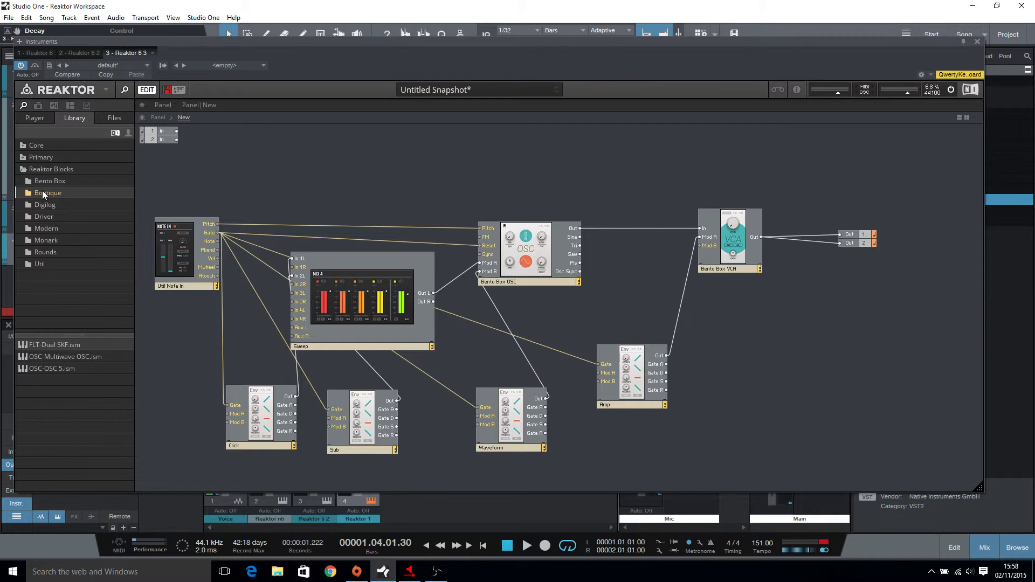
drag(43, 345, 620, 163)
drag(696, 198, 676, 183)
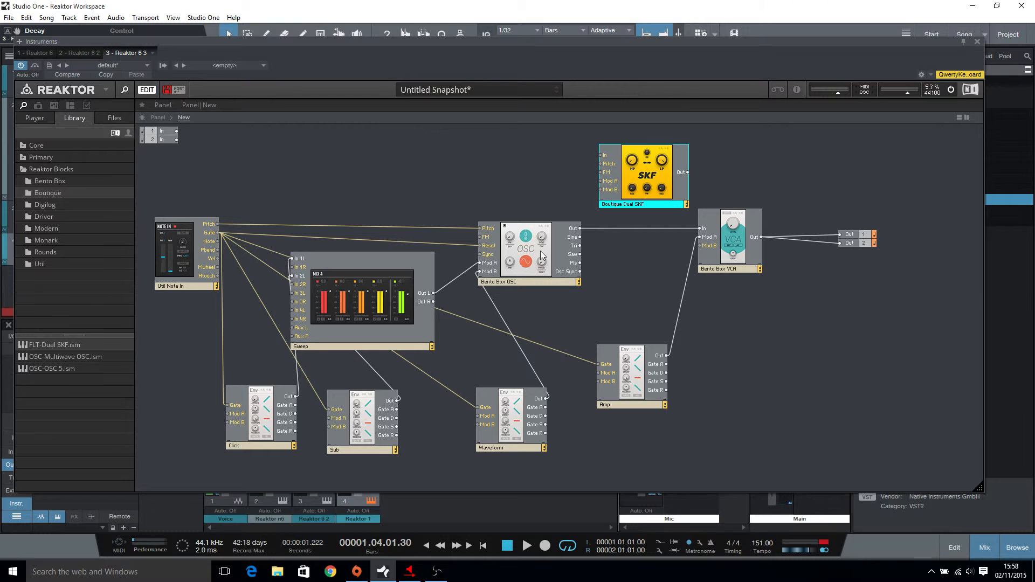
Route the oscillator's Out through the Dual SKF into the VCA's In and start playback.
drag(544, 256, 529, 257)
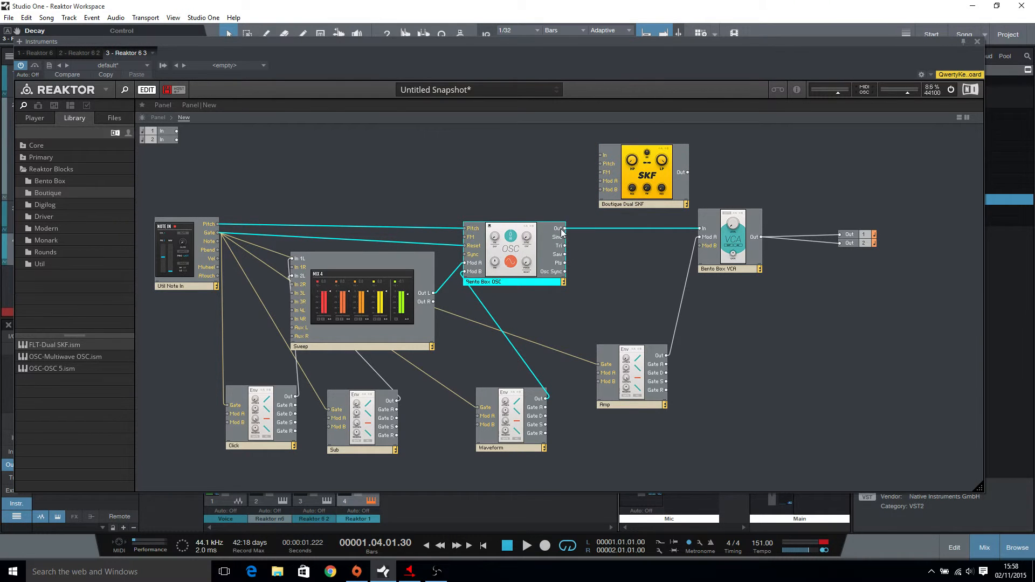
drag(578, 196, 601, 155)
drag(693, 186, 704, 235)
key(space)
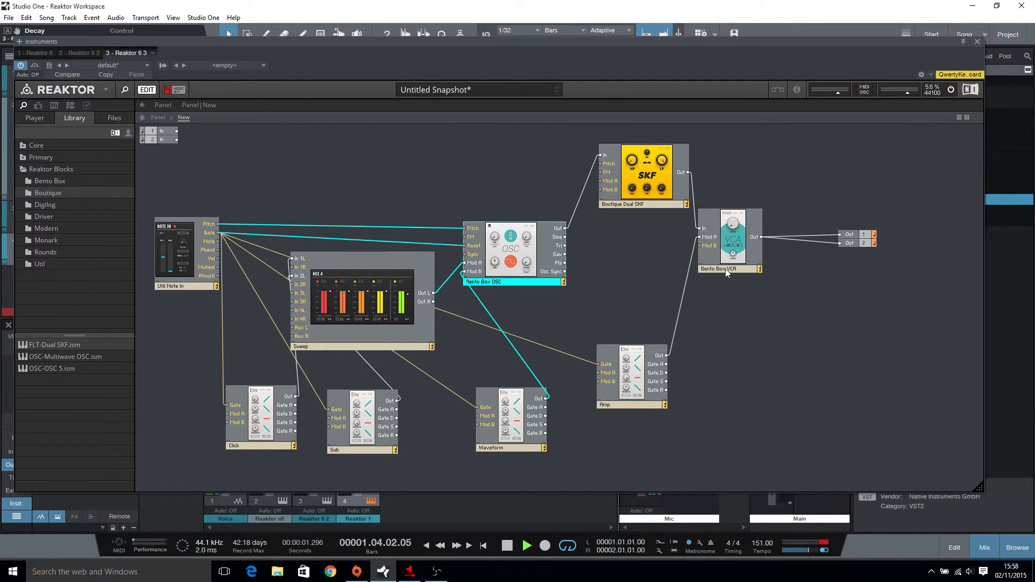
Place the Dual SKF between the oscillator and Amp envelope in the panel and tune its LP and HP cutoff and resonance by ear.
click(160, 117)
drag(238, 283, 355, 279)
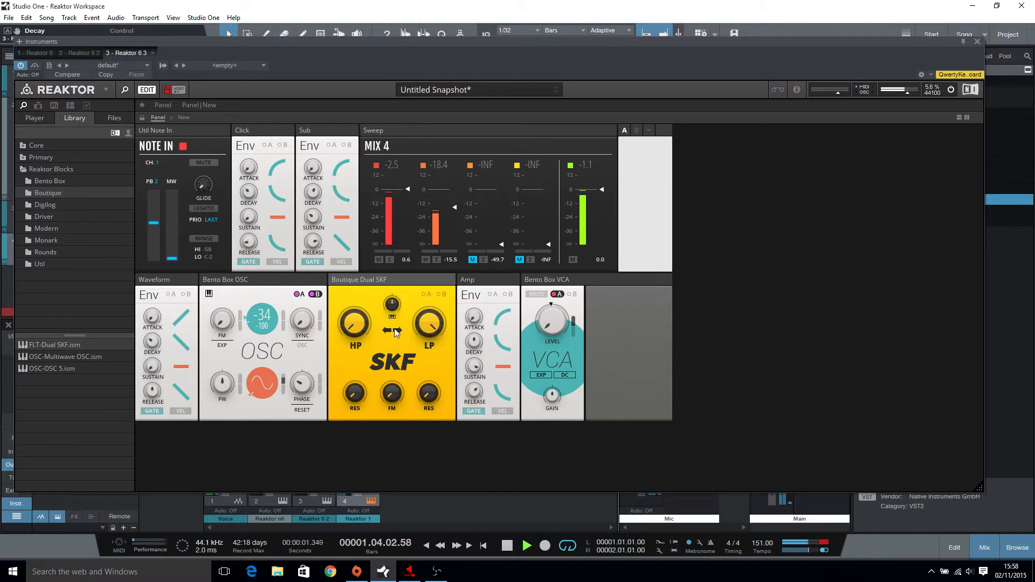
drag(436, 318, 431, 387)
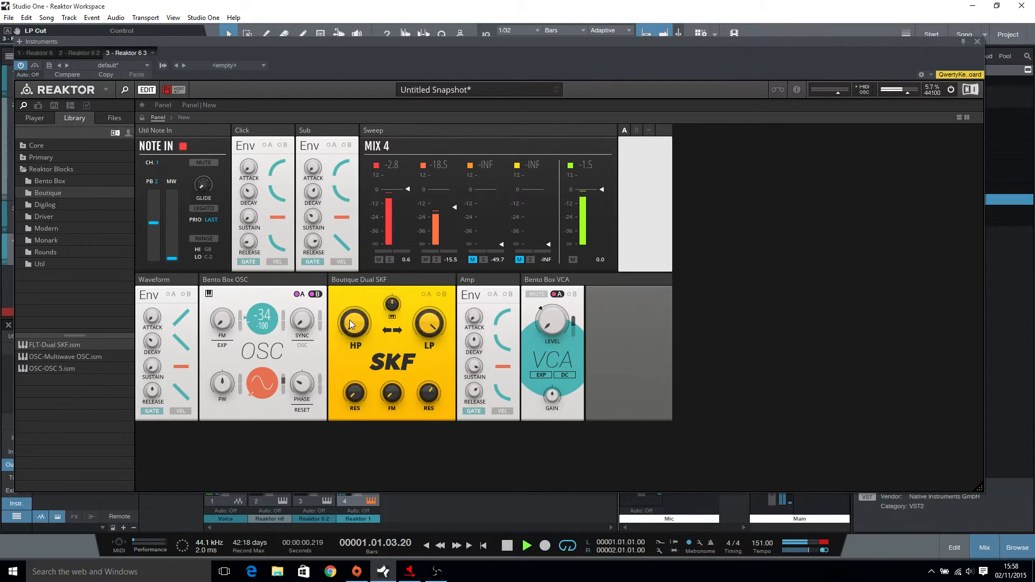
drag(354, 324, 352, 357)
drag(355, 392, 352, 452)
drag(366, 332, 348, 465)
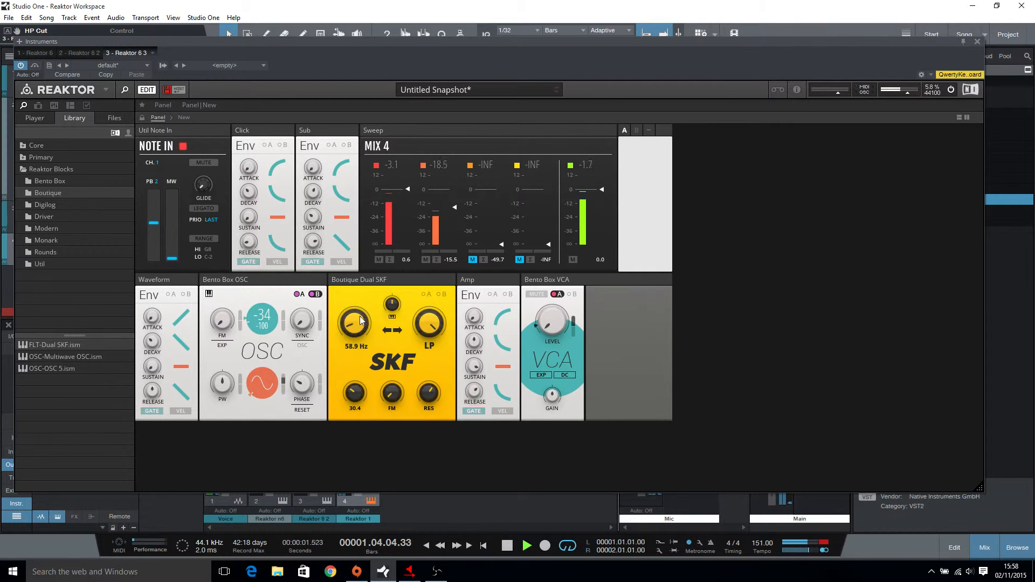
drag(361, 310, 361, 372)
Wire the oscillator's Sine output to the Dual SKF's FM input and lower the LP cutoff to about 162 Hz.
click(185, 118)
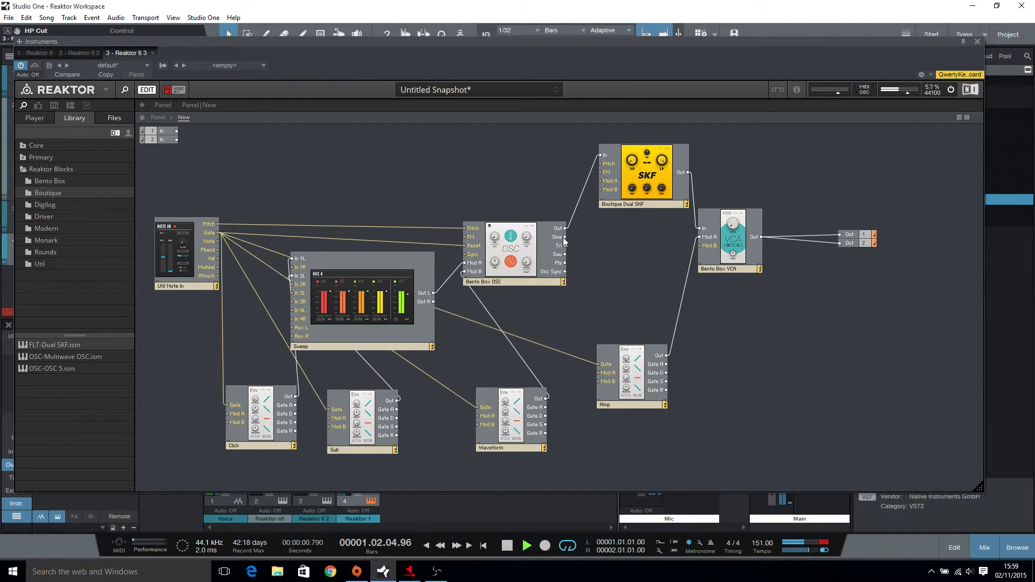
drag(565, 237, 603, 173)
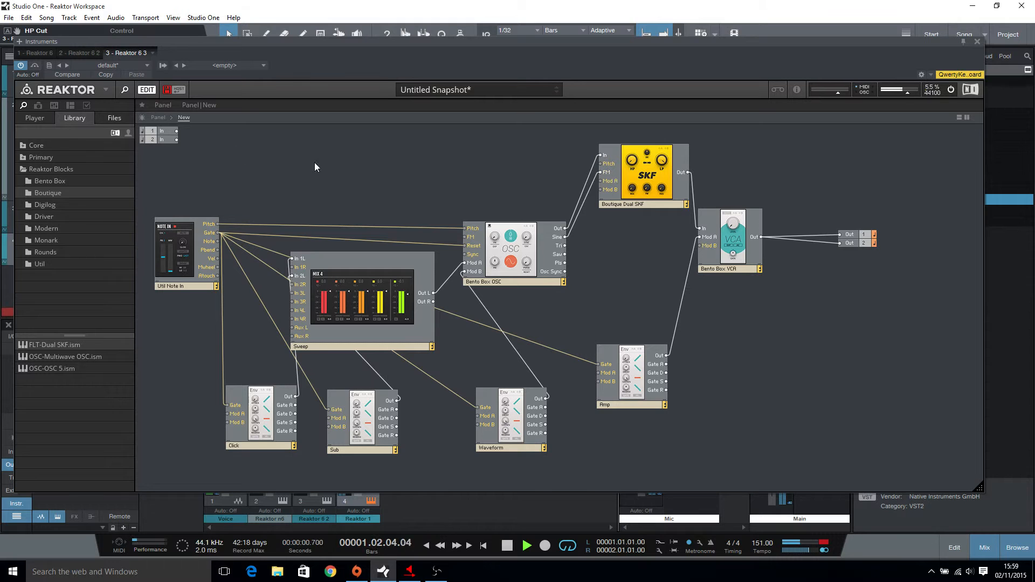
click(158, 118)
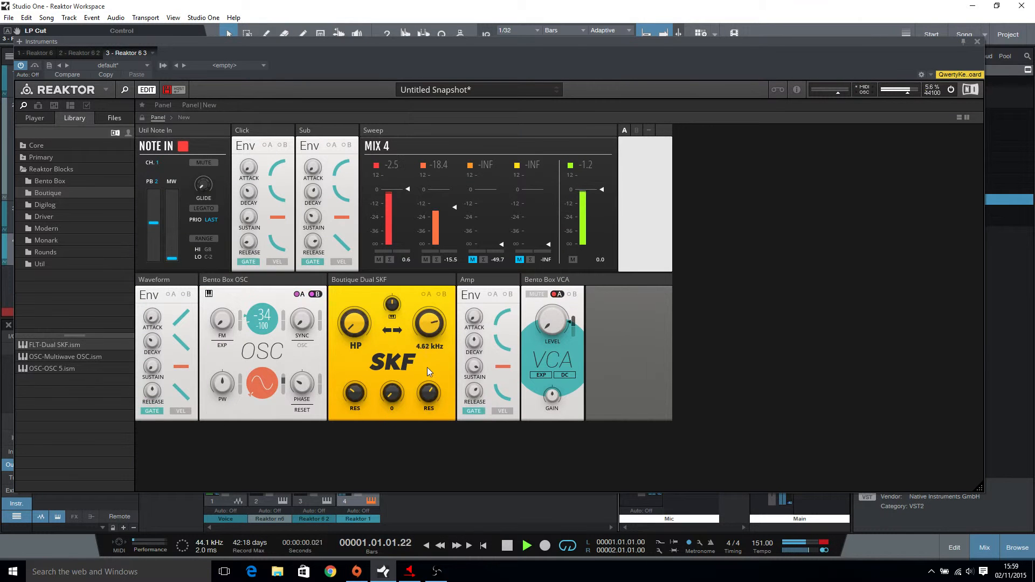
drag(427, 367, 406, 332)
drag(409, 279, 418, 408)
drag(429, 323, 412, 370)
Wire the Sweep mixer's Out L to the Dual SKF's Mod A and apply Mod A modulation to the LP cutoff.
click(180, 118)
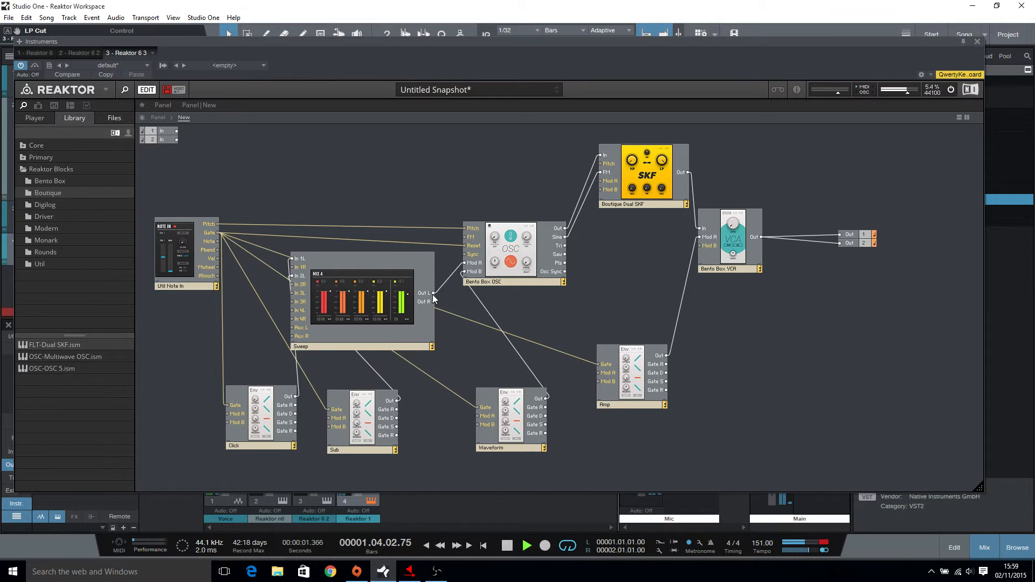
drag(434, 293, 616, 184)
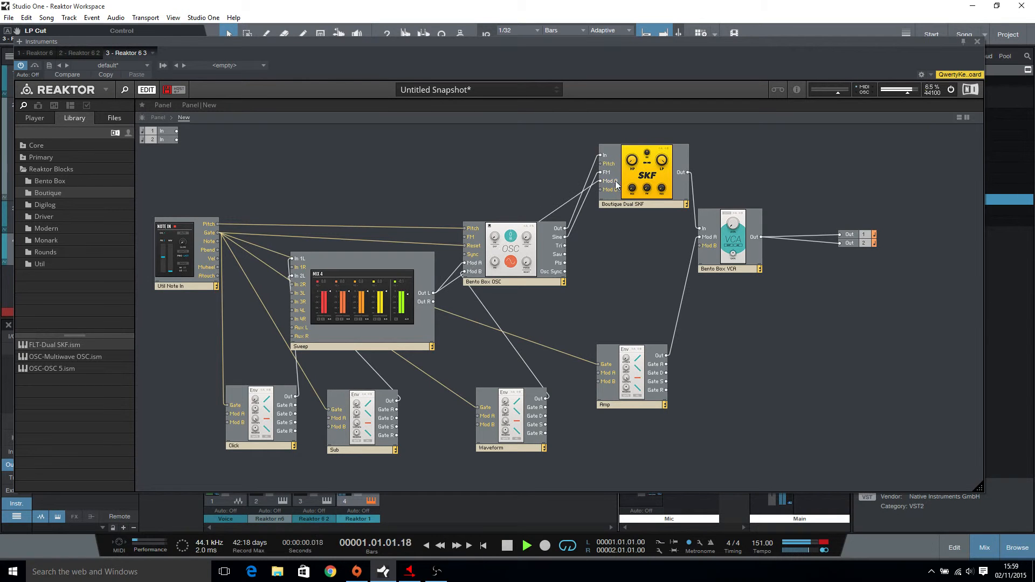
click(167, 104)
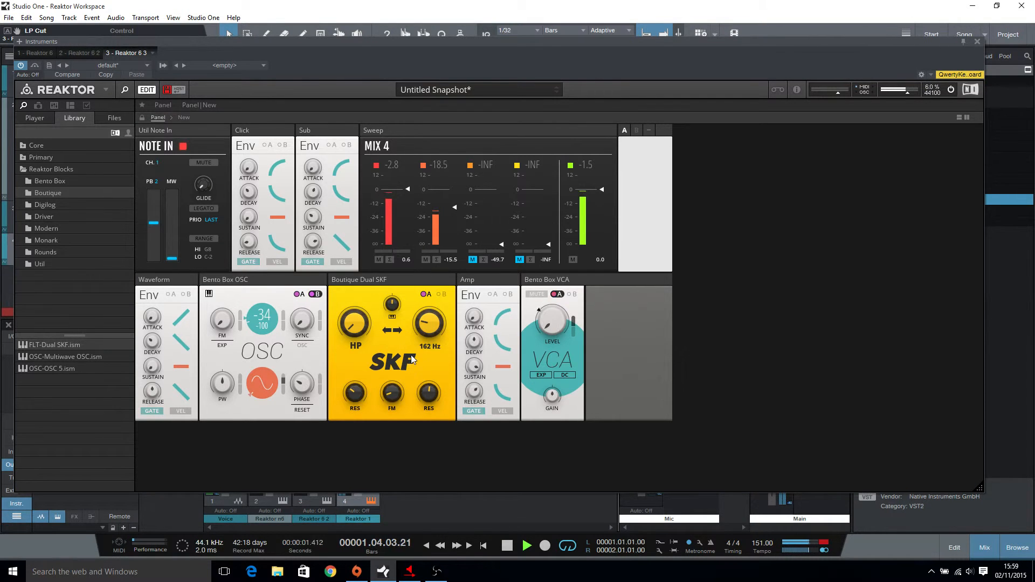
click(427, 294)
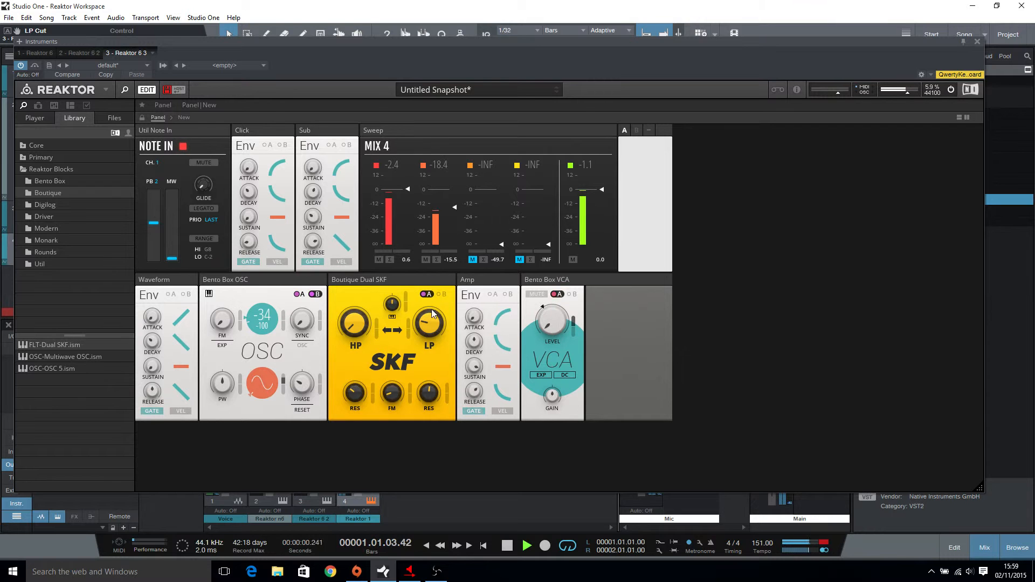
drag(409, 329, 411, 309)
key(XF86AudioRaiseVolume)
key(XF86AudioRaiseVolume)
key(XF86AudioRaiseVolume)
key(XF86AudioRaiseVolume)
key(XF86AudioRaiseVolume)
key(XF86AudioRaiseVolume)
key(XF86AudioRaiseVolume)
key(XF86AudioRaiseVolume)
Set the oscillator's coarse pitch to -41 and Sweep channel 1 to 1.0 while fine-tuning the Sub, Waveform and Amp envelopes.
drag(312, 218, 317, 178)
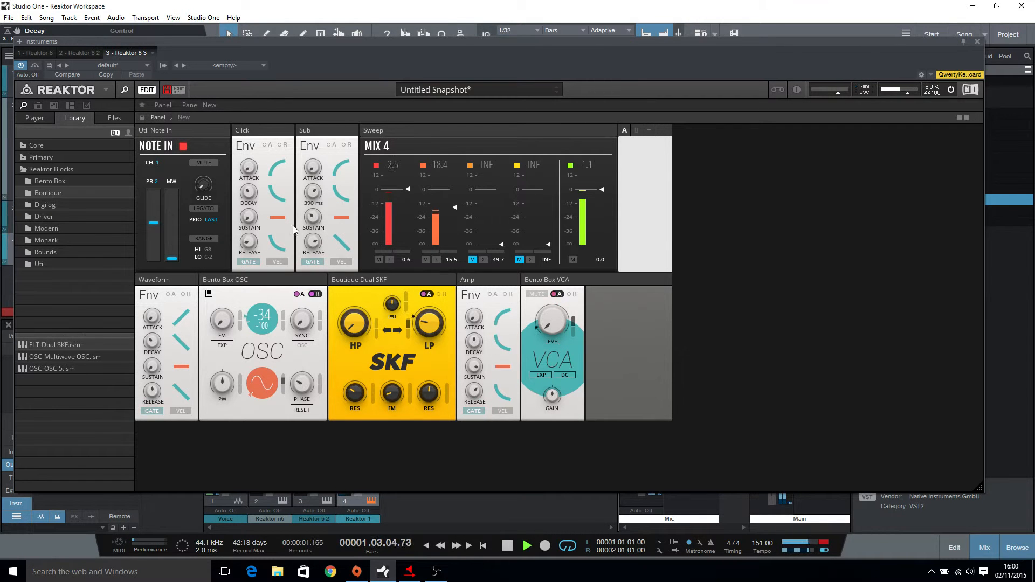
drag(265, 321, 263, 348)
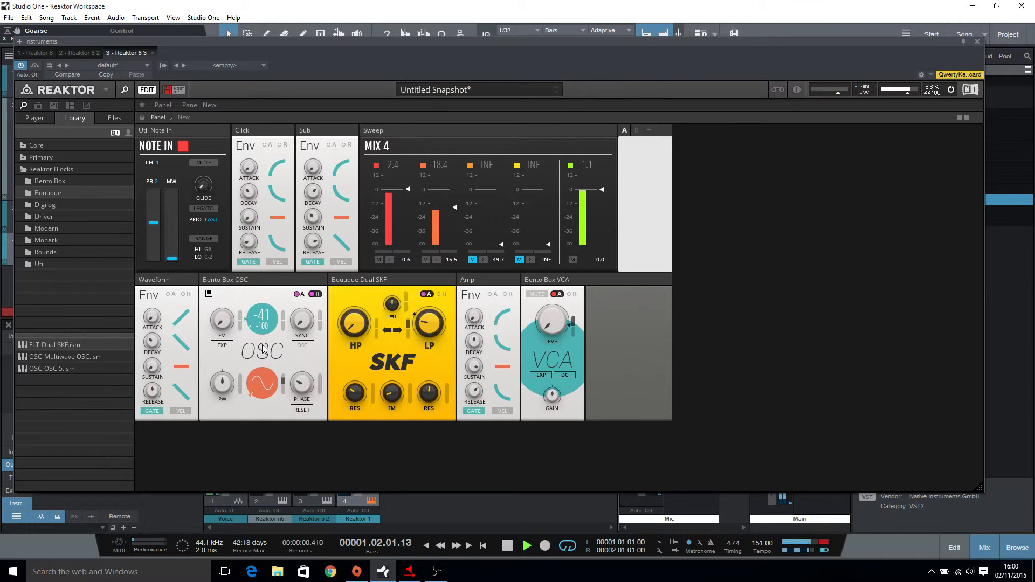
drag(154, 392, 155, 397)
drag(162, 378, 163, 379)
drag(477, 401, 477, 404)
drag(409, 180, 408, 187)
drag(315, 174, 313, 188)
Move the Dual SKF closer to the oscillator and compare the oscillator feeding the VCA directly and through the filter.
click(183, 117)
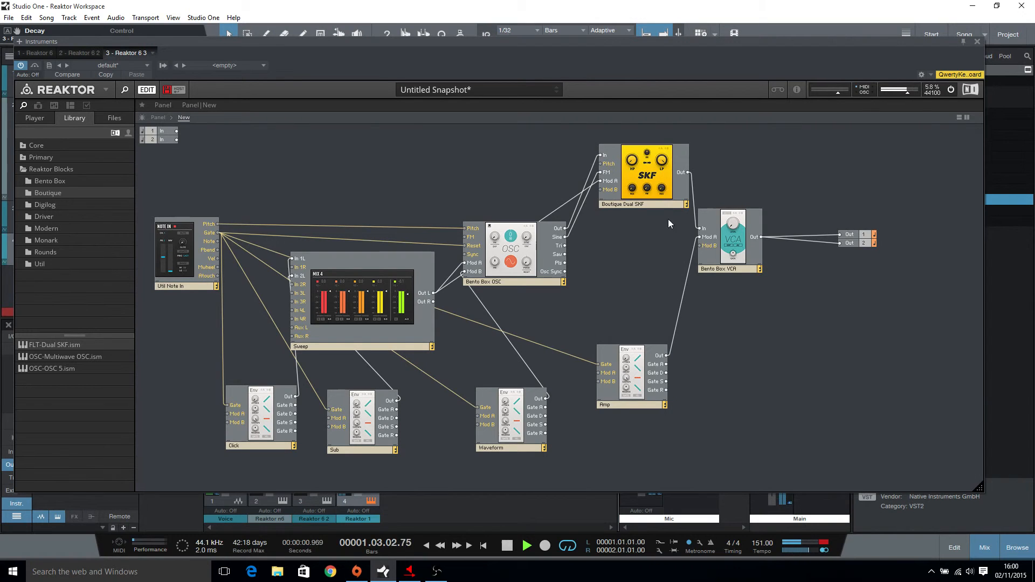
drag(667, 194, 636, 185)
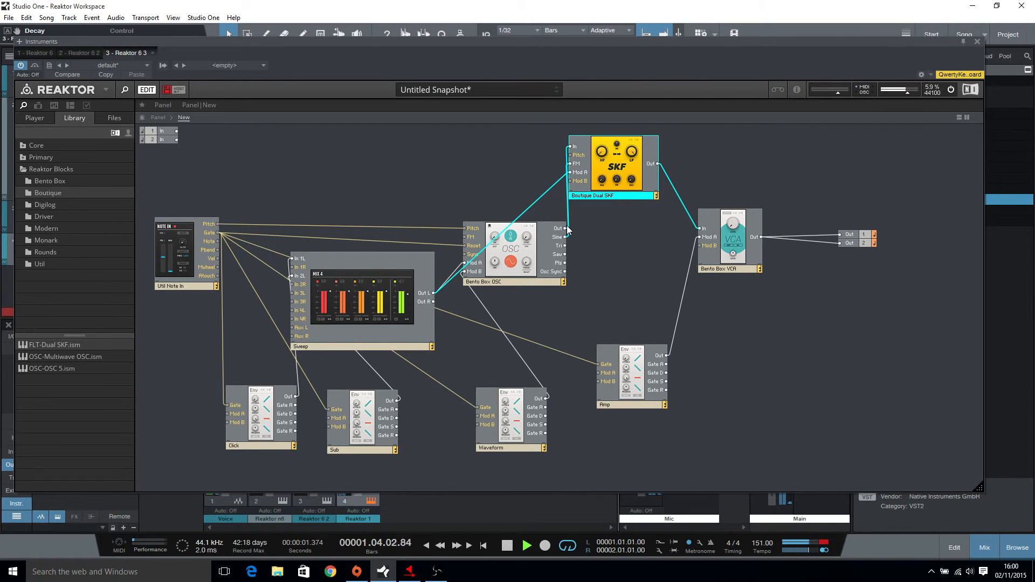
drag(565, 229, 702, 229)
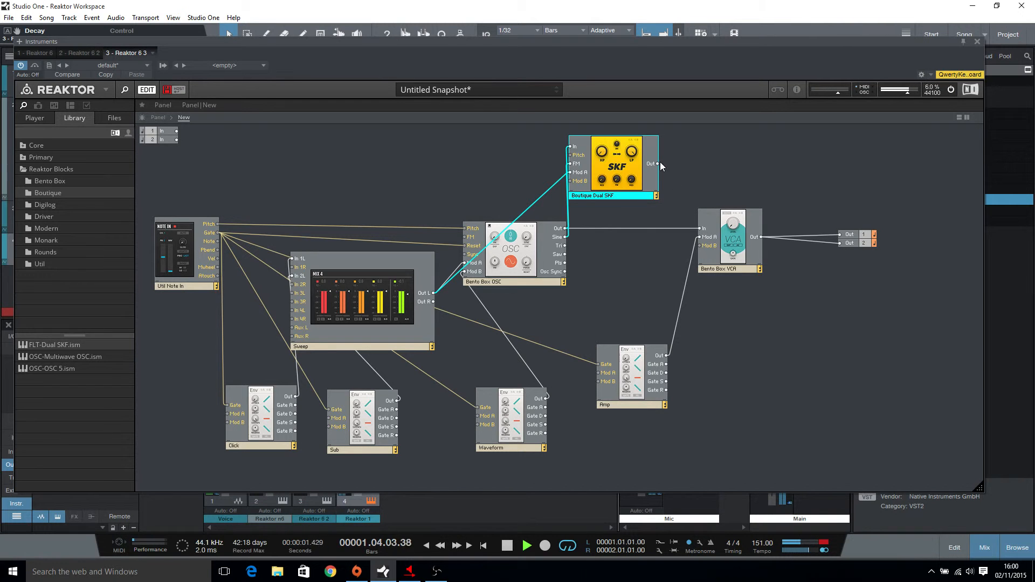
drag(658, 165, 702, 229)
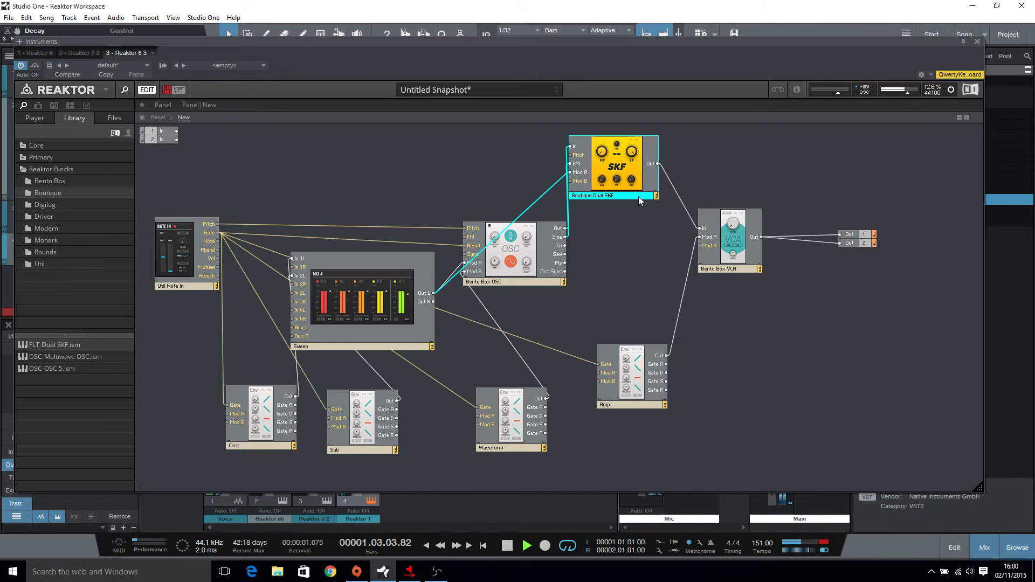
Set the Dual SKF's HP resonance to 30 and readjust its FM amount in the panel.
click(158, 117)
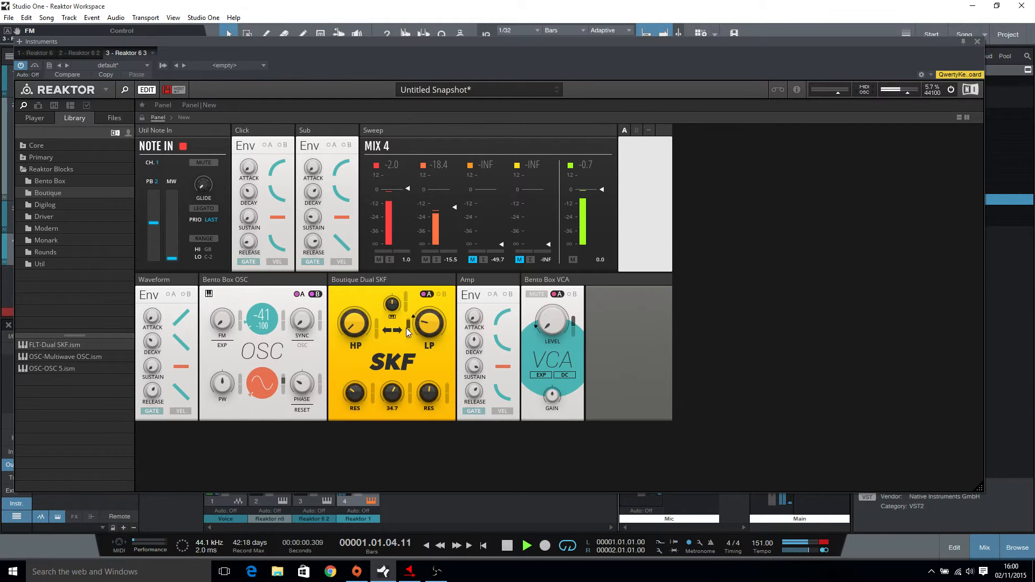
drag(393, 386, 357, 357)
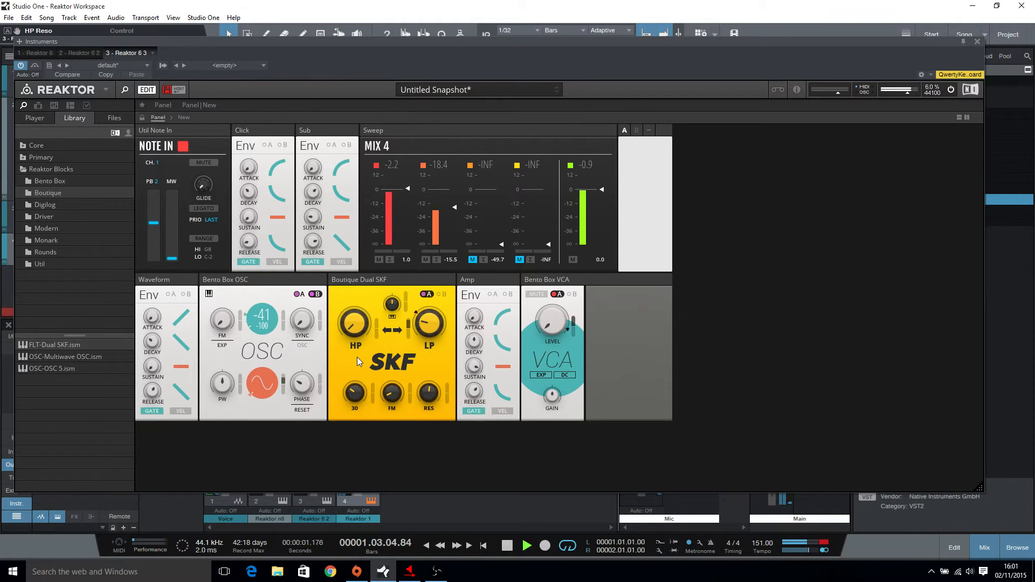
mouse_move(392, 392)
mouse_down()
mouse_move(393, 370)
mouse_move(391, 399)
mouse_up()
Compare the retuned sound by bypassing the Dual SKF in the structure and reconnecting its output to the VCA.
click(184, 117)
drag(565, 228, 719, 233)
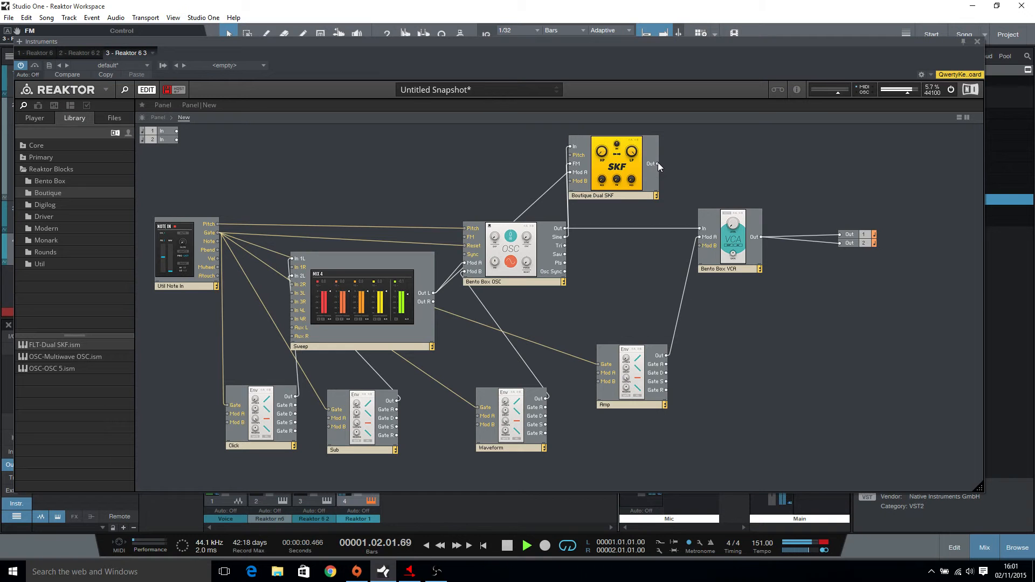
drag(658, 164, 702, 231)
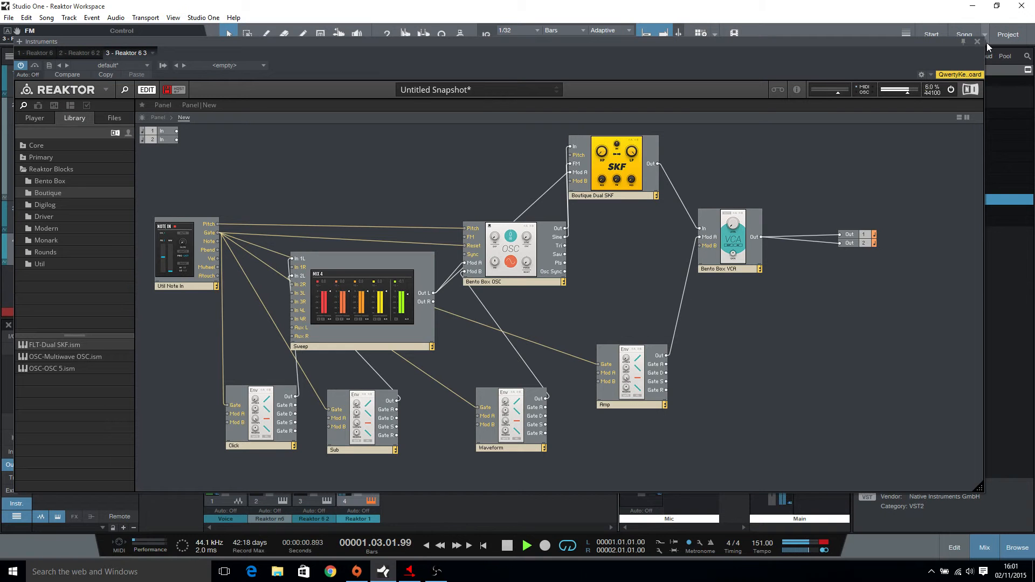
Close and reopen the Reaktor 6 3 instrument window from its track and move it lower on the screen.
click(978, 41)
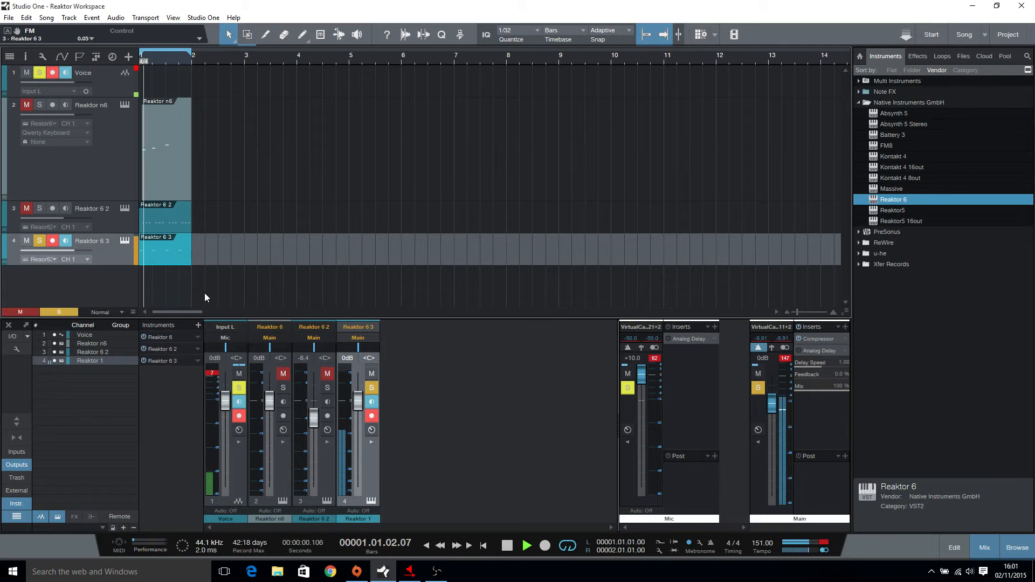
click(125, 241)
drag(893, 48, 911, 79)
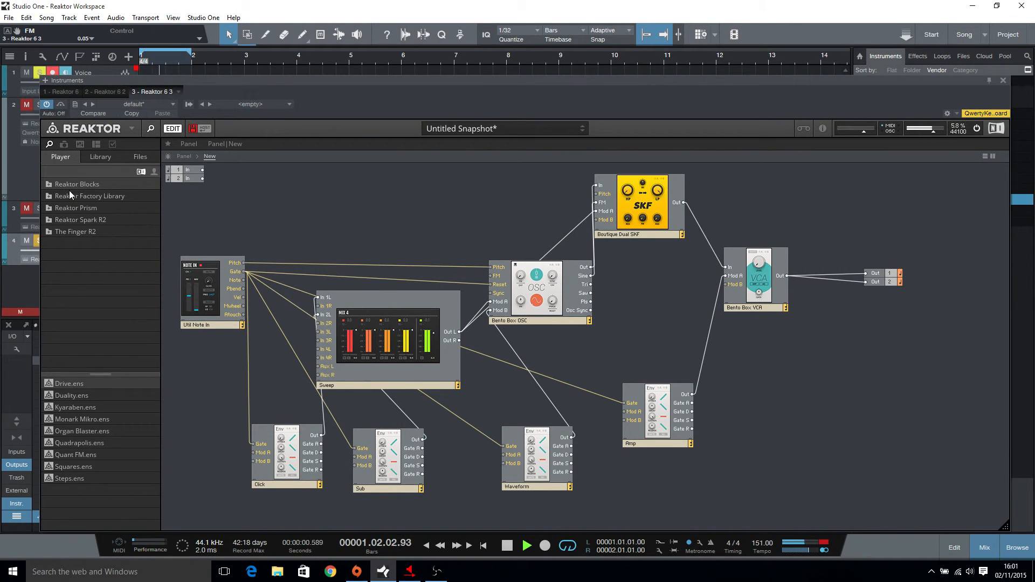
Add a second Bento Box VCA, move the existing VCA lower, and wire the new one between the Dual SKF and the existing VCA's input.
click(99, 157)
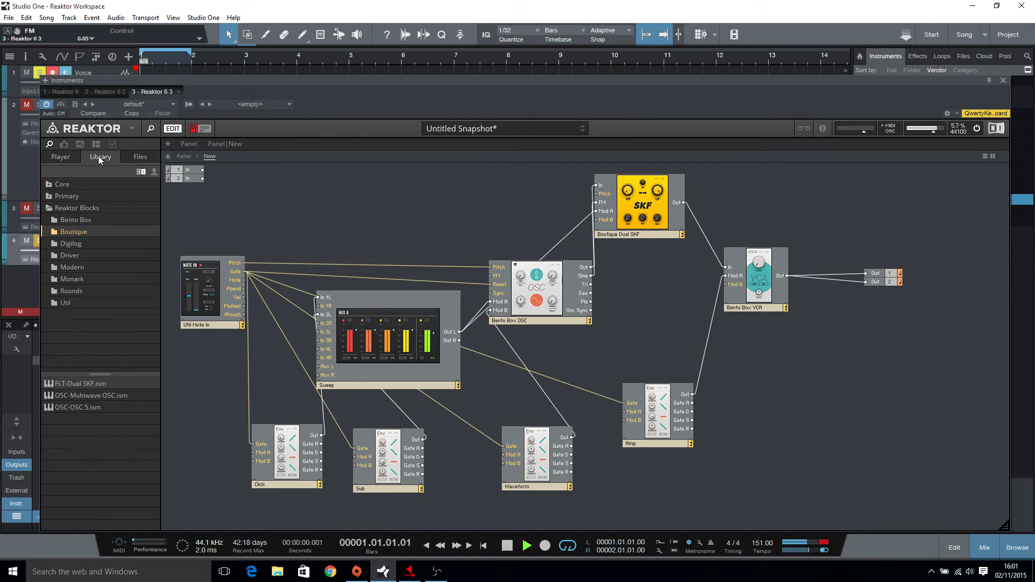
click(67, 302)
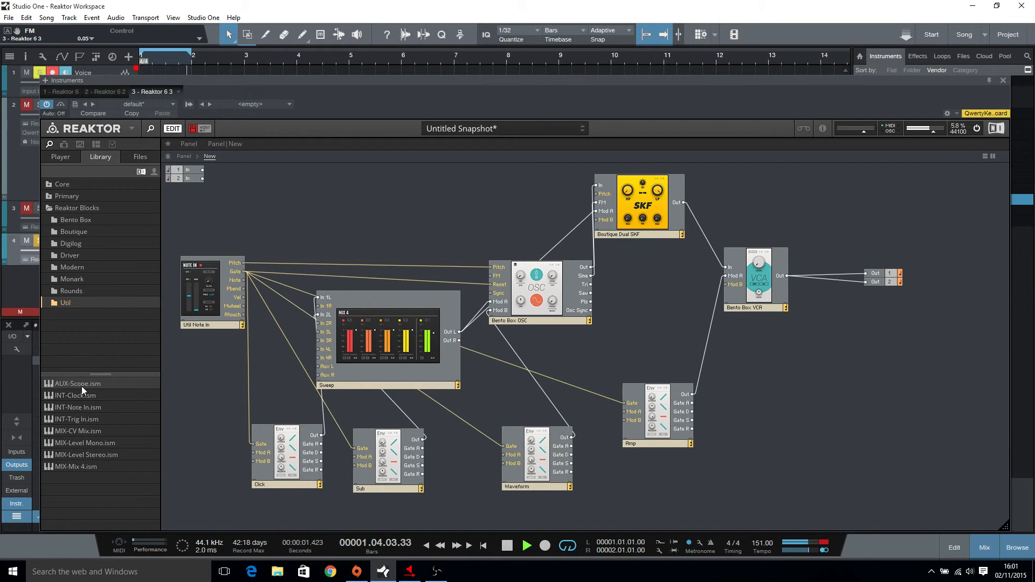
click(75, 220)
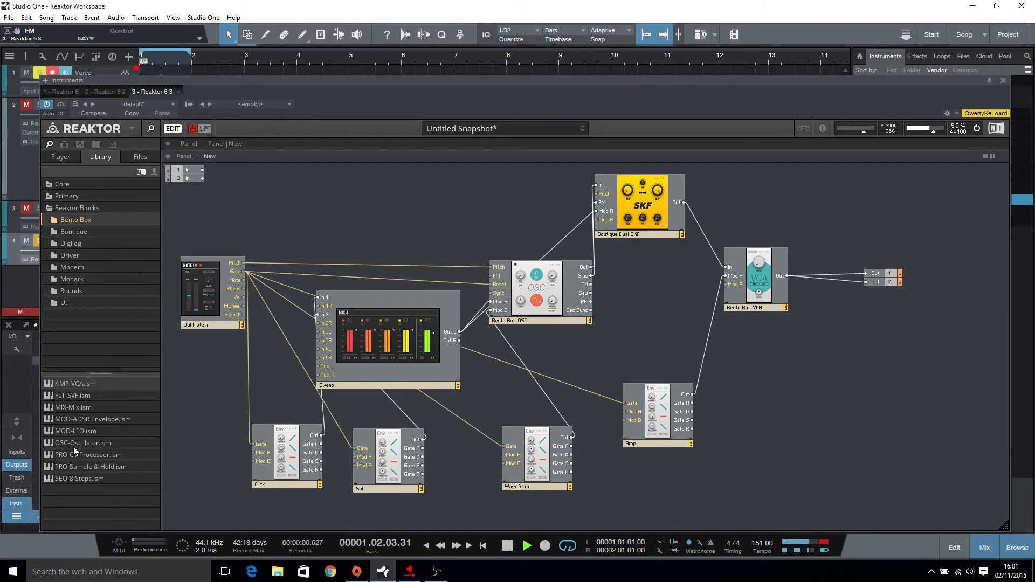
drag(81, 384, 758, 204)
drag(763, 297, 783, 380)
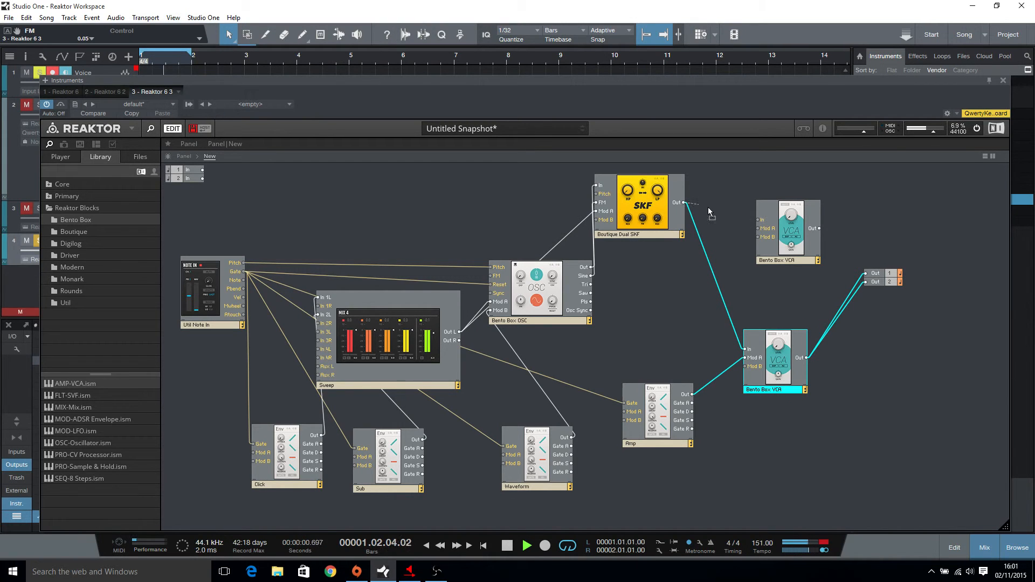
drag(757, 221, 759, 220)
drag(819, 229, 747, 349)
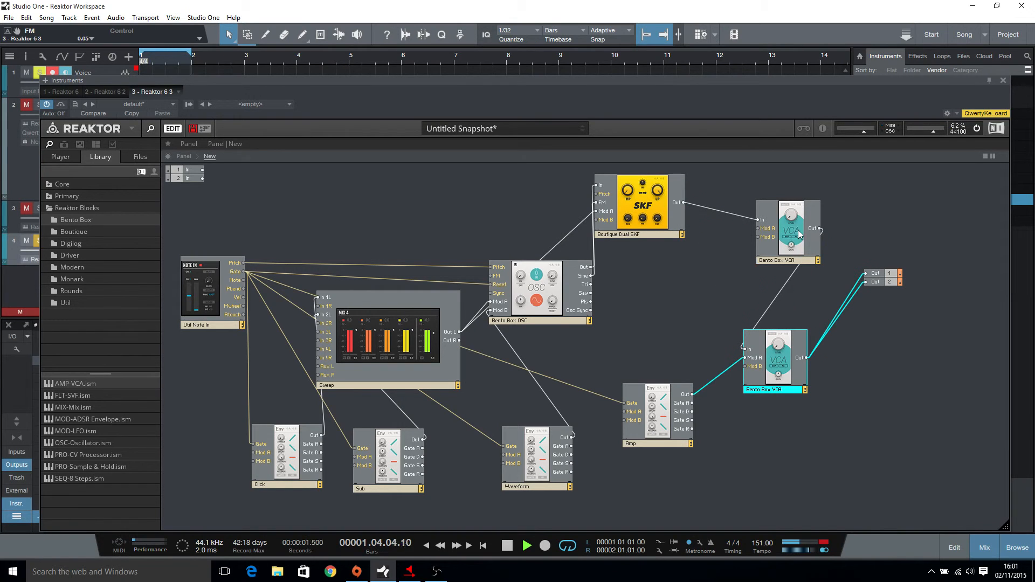
Move the new VCA nearer the Dual SKF, rename it Filter VCA and raise its level to 1.00.
drag(798, 230, 773, 216)
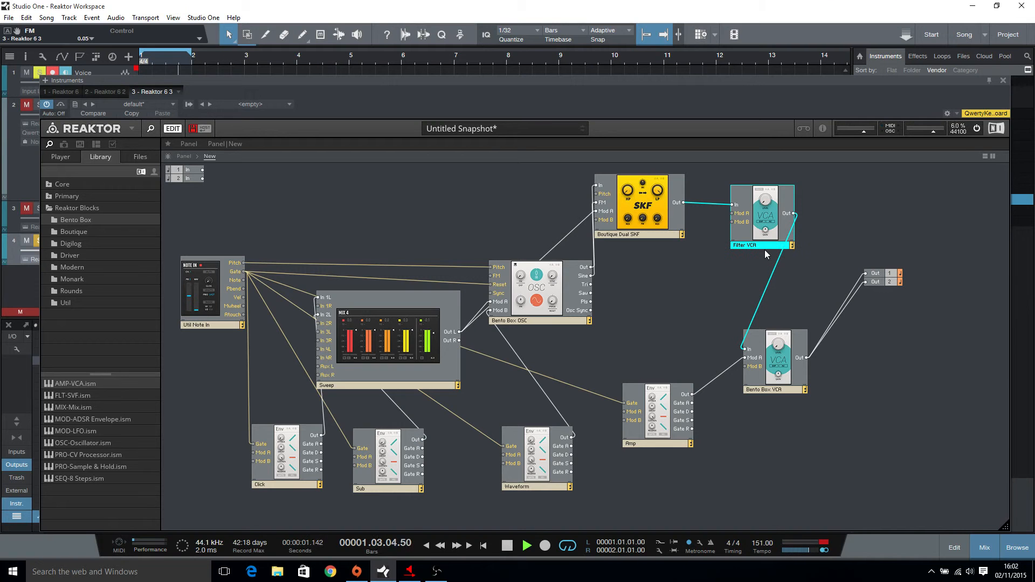
click(190, 147)
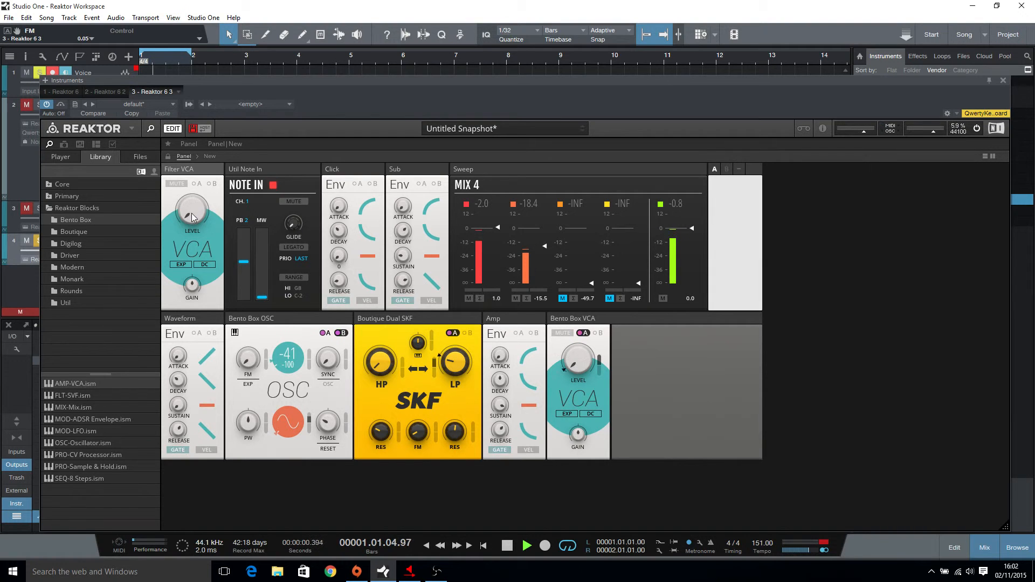
drag(193, 214, 381, 4)
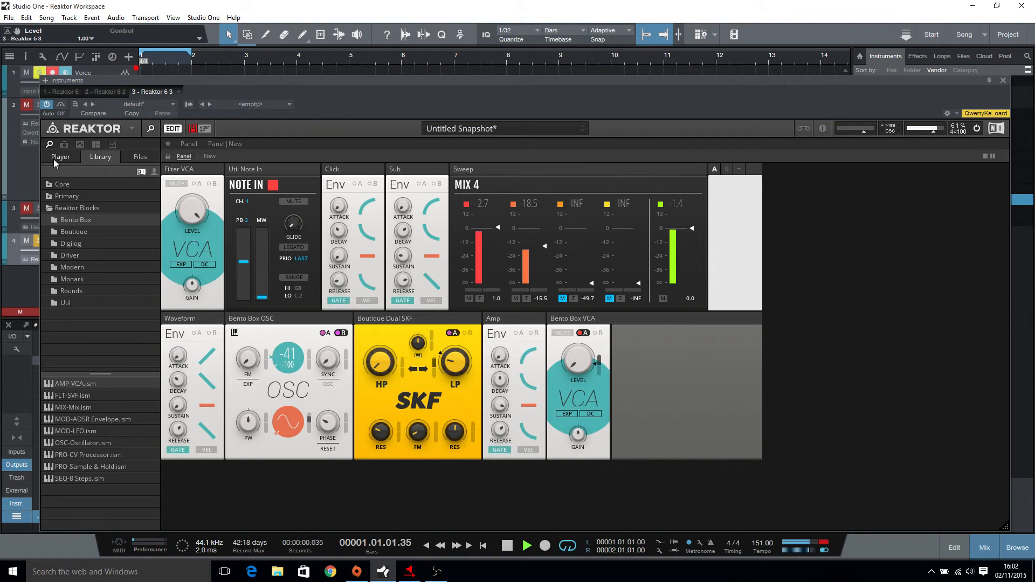
Add a Level Mono block from the Util library and wire it between the Bento Box VCA and both main outputs.
click(66, 303)
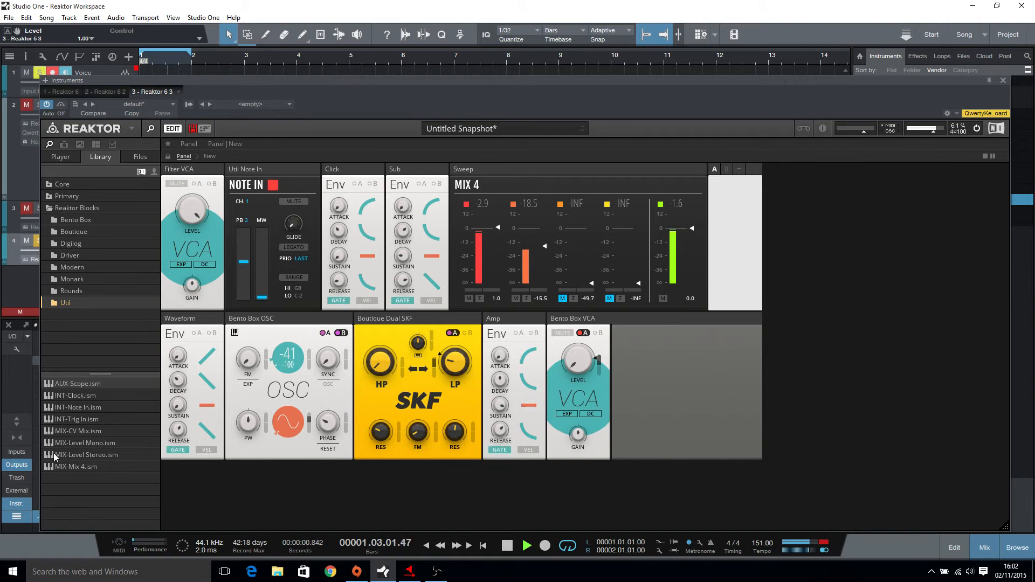
drag(74, 444, 668, 387)
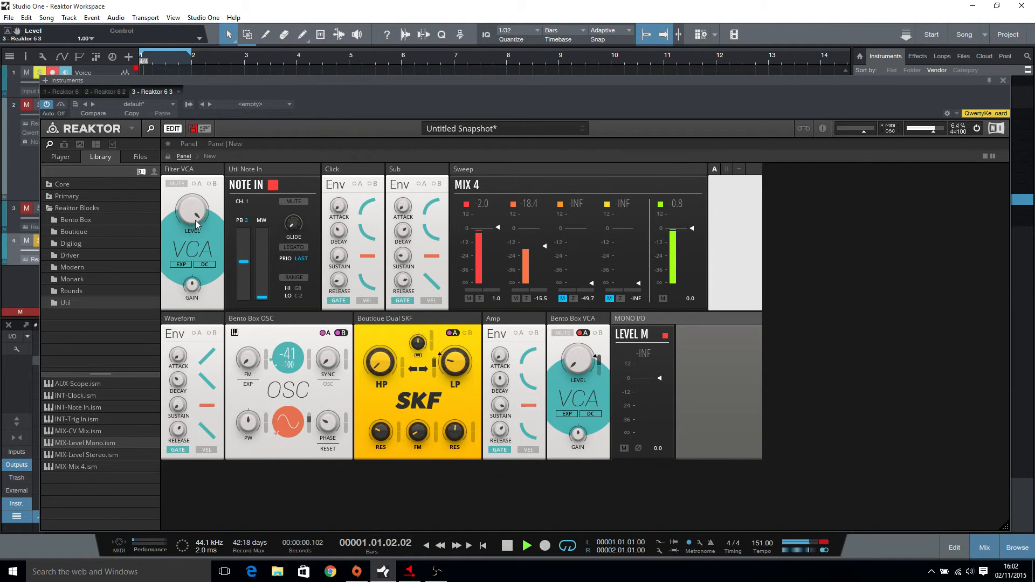
click(209, 156)
drag(219, 183, 882, 381)
drag(811, 372, 870, 293)
drag(883, 367, 875, 290)
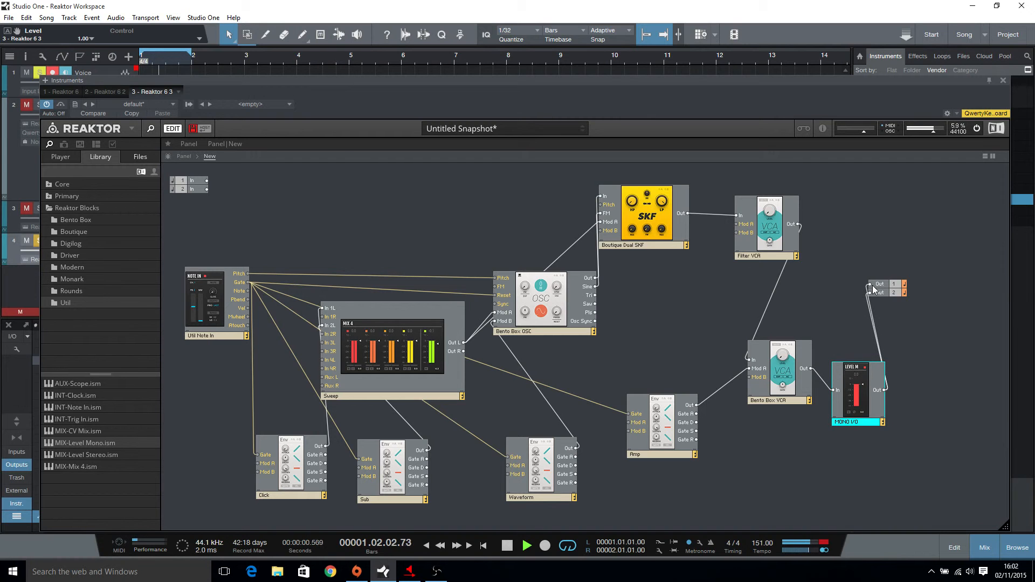
Show the panel and structure in a split view and enlarge the instrument window to reveal the Level Mono meter.
click(184, 156)
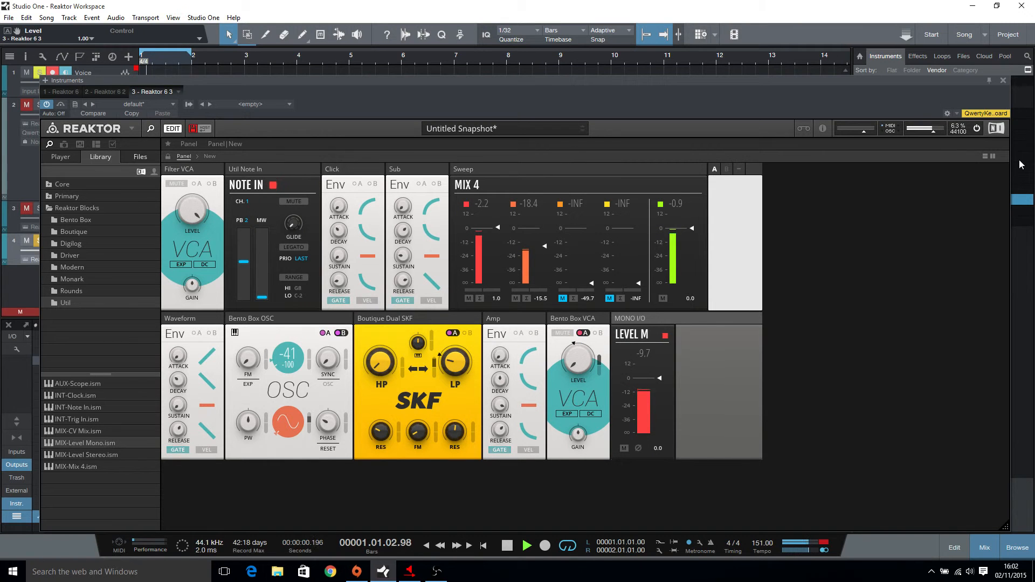
click(993, 156)
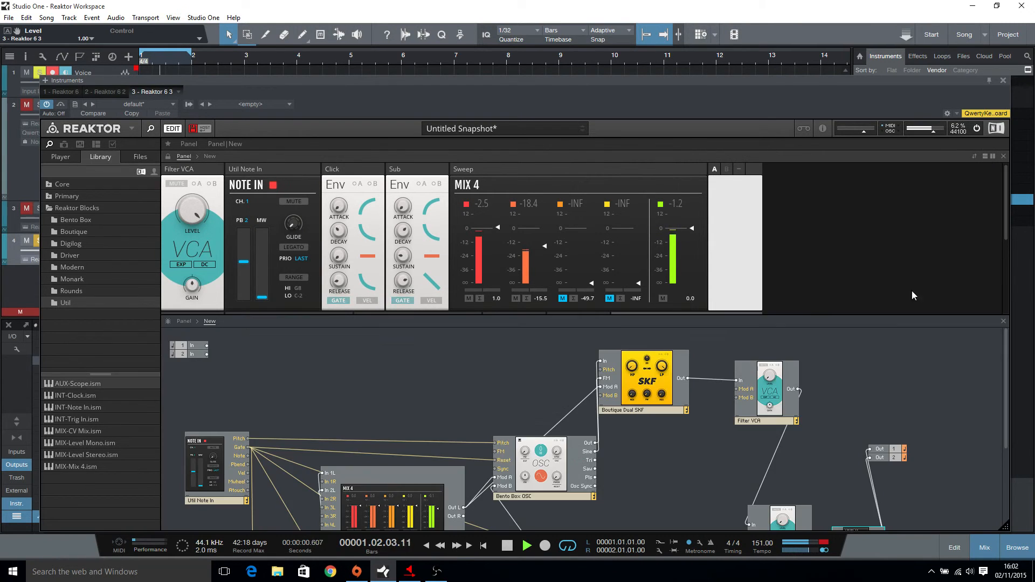
drag(782, 84, 747, 10)
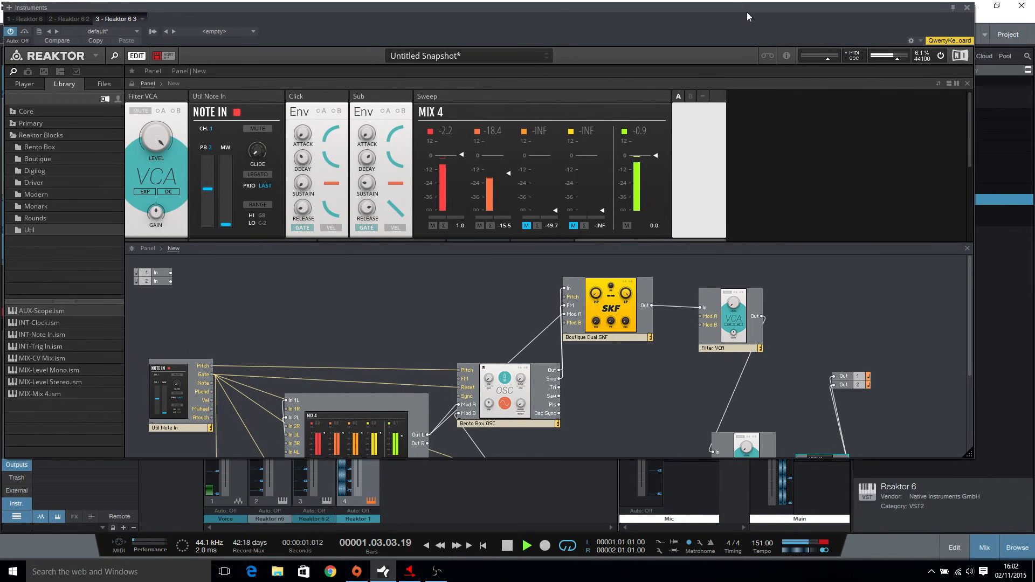
drag(972, 453, 1004, 533)
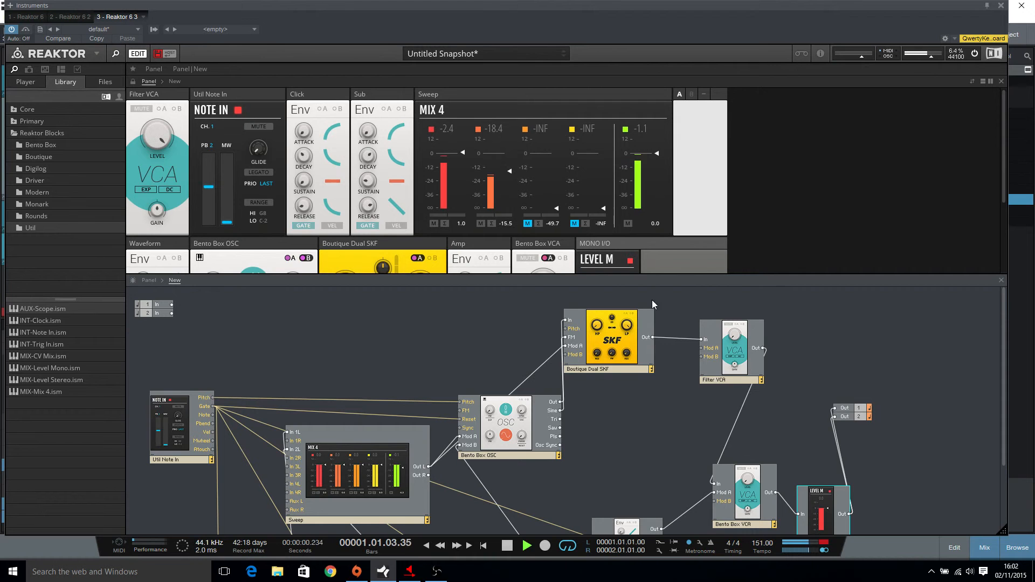
scroll(599, 183, down, 3)
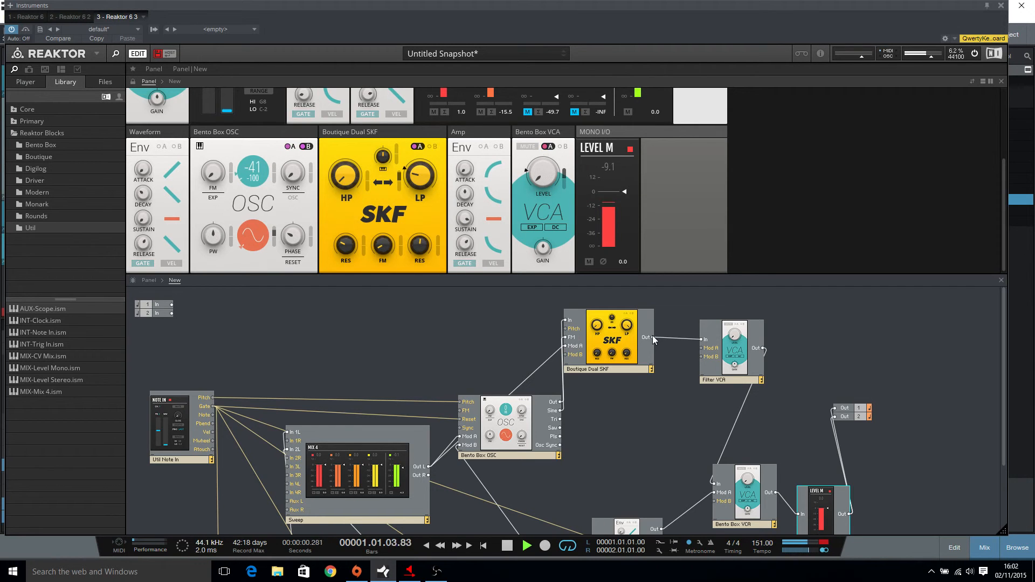
Compare levels by feeding the Bento Box VCA from the Dual SKF, the Filter VCA and the oscillator, ending with the Filter VCA connected.
drag(653, 338, 719, 488)
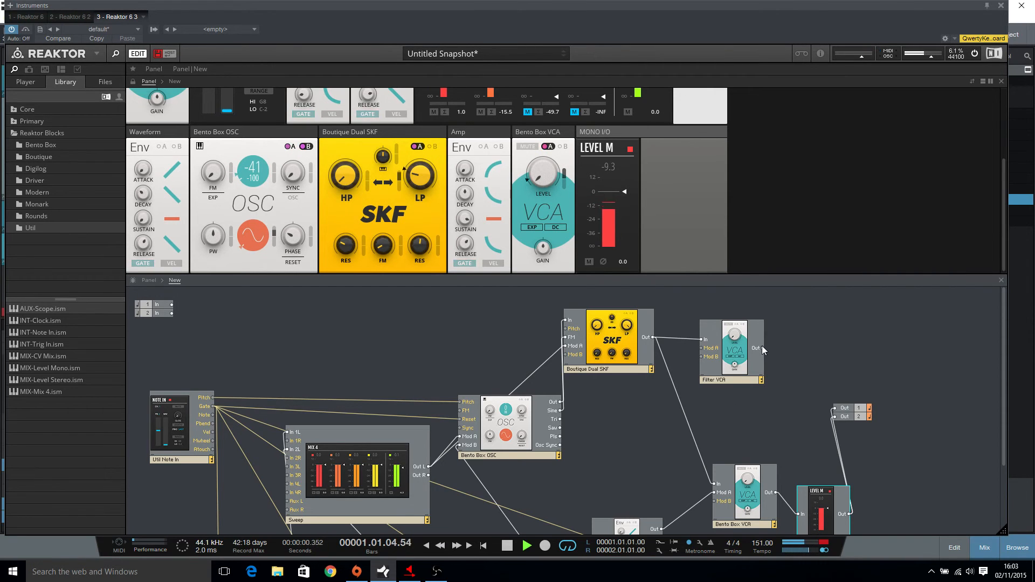
drag(764, 350, 715, 484)
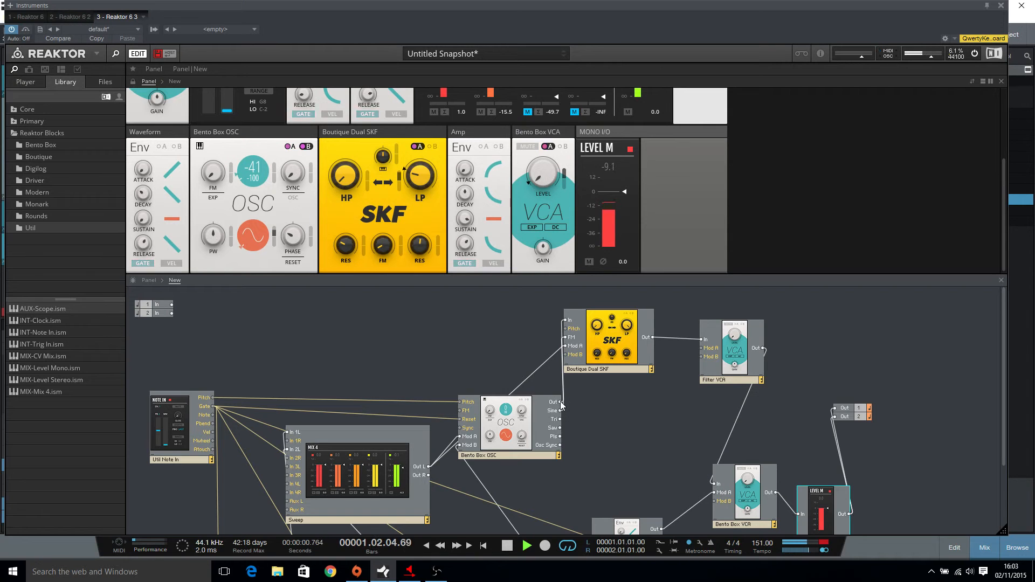
drag(561, 404, 717, 486)
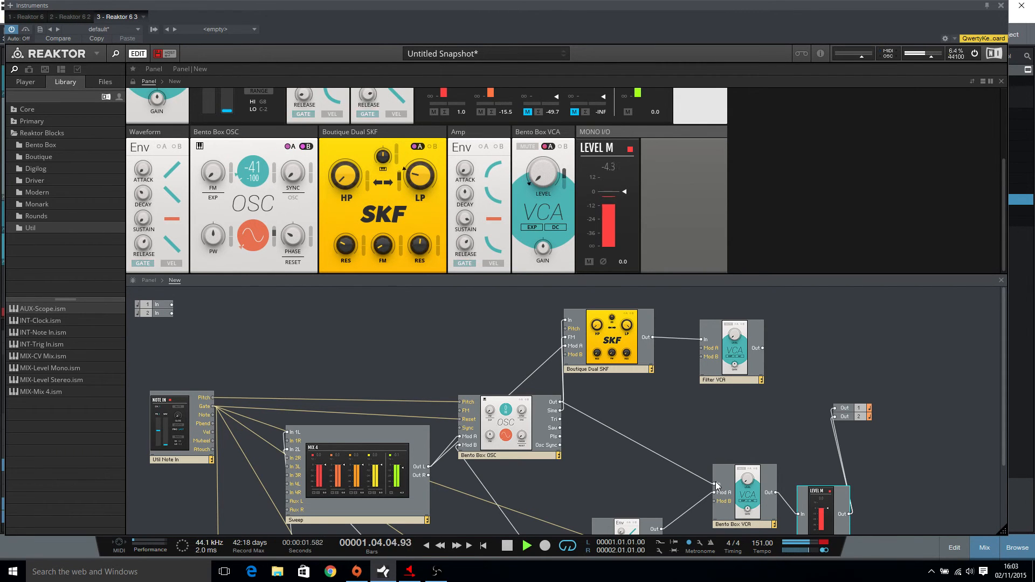
drag(763, 350, 717, 484)
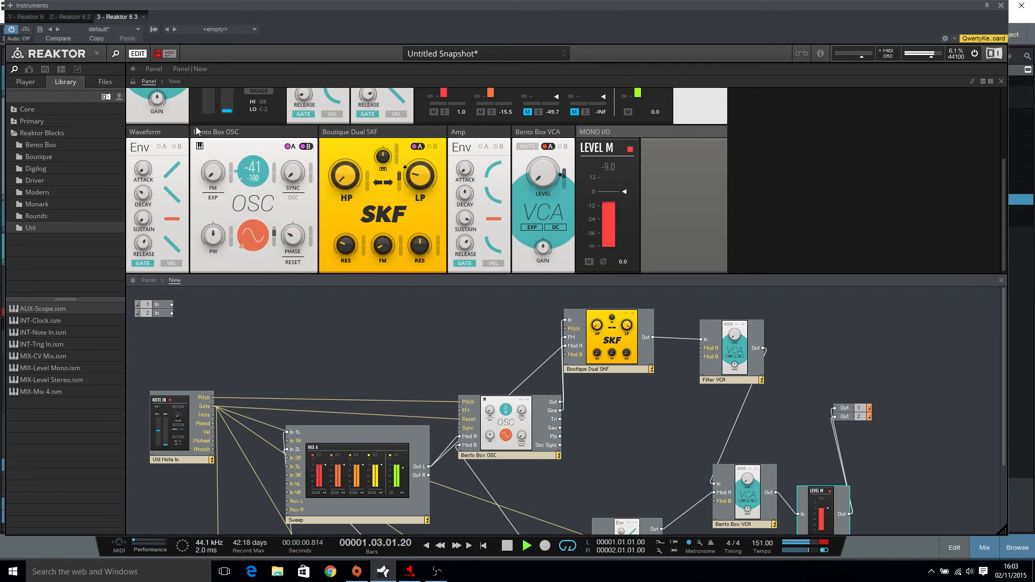
Raise the Filter VCA's gain to about 5 and compare its level with the direct oscillator connection.
drag(157, 100, 164, 83)
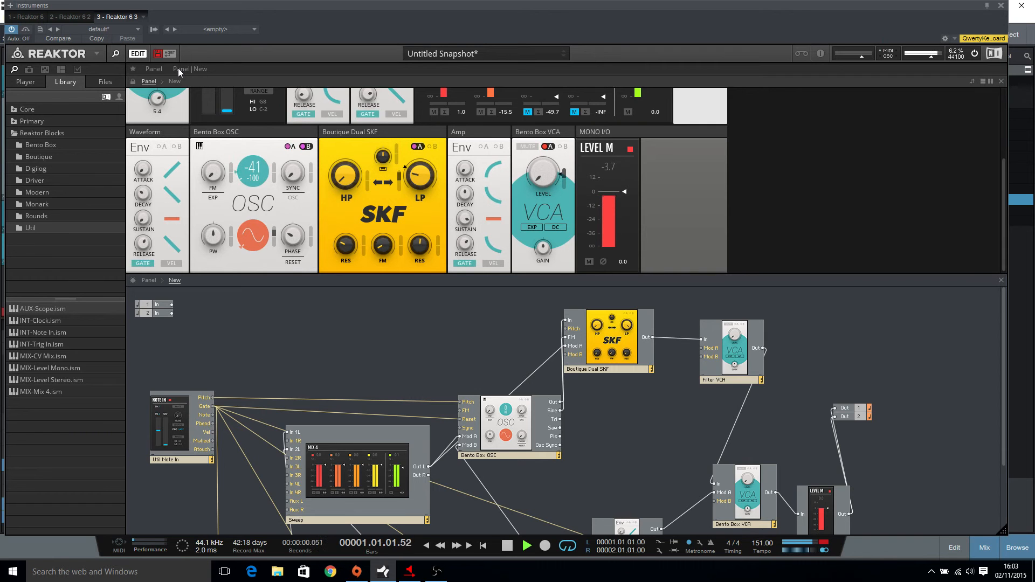
drag(561, 410, 727, 484)
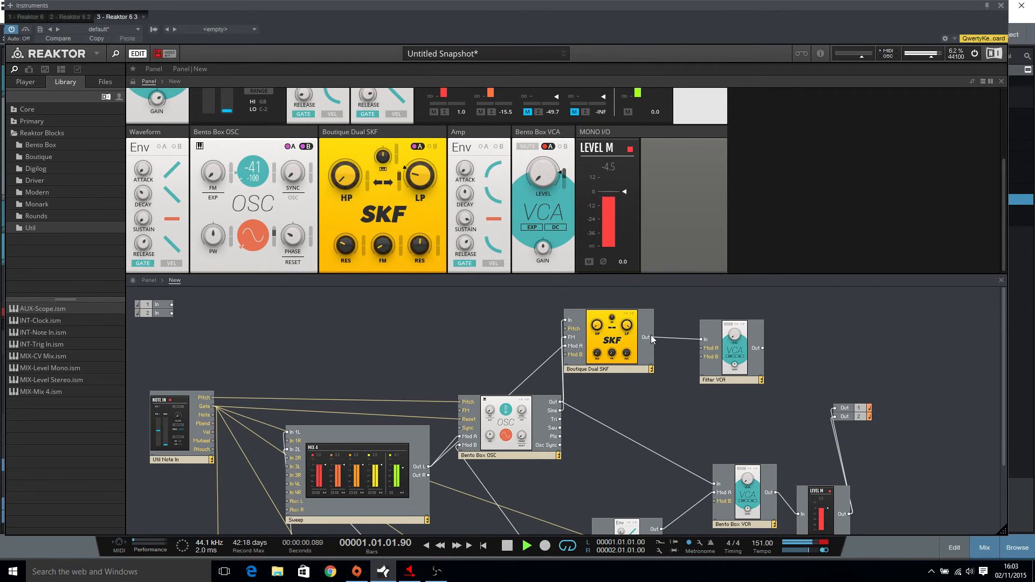
drag(651, 338, 653, 338)
drag(764, 353, 716, 484)
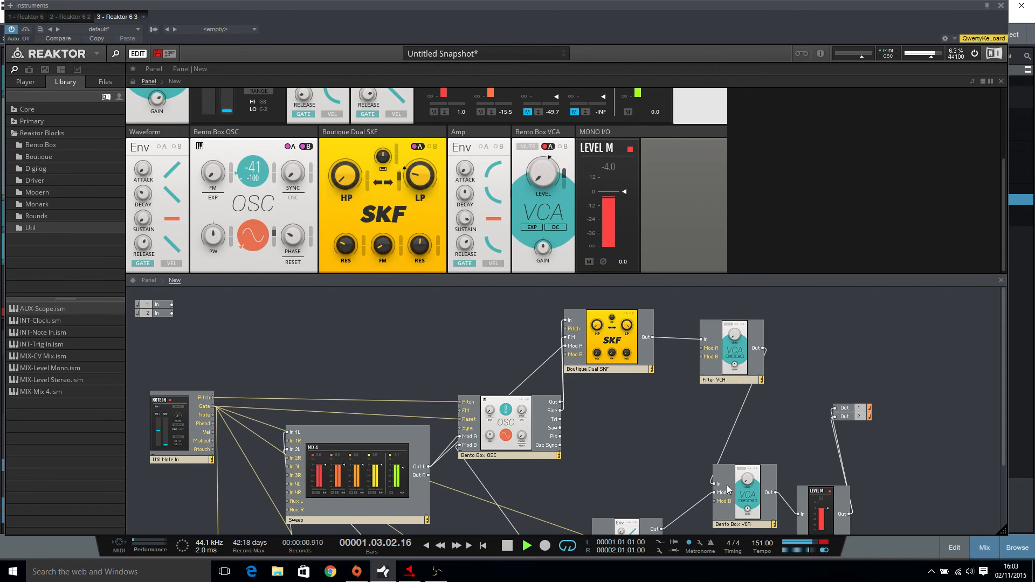
Unsolo the Reaktor 6 3 channel and compare the direct oscillator with the Filter VCA path in the mix.
click(1001, 7)
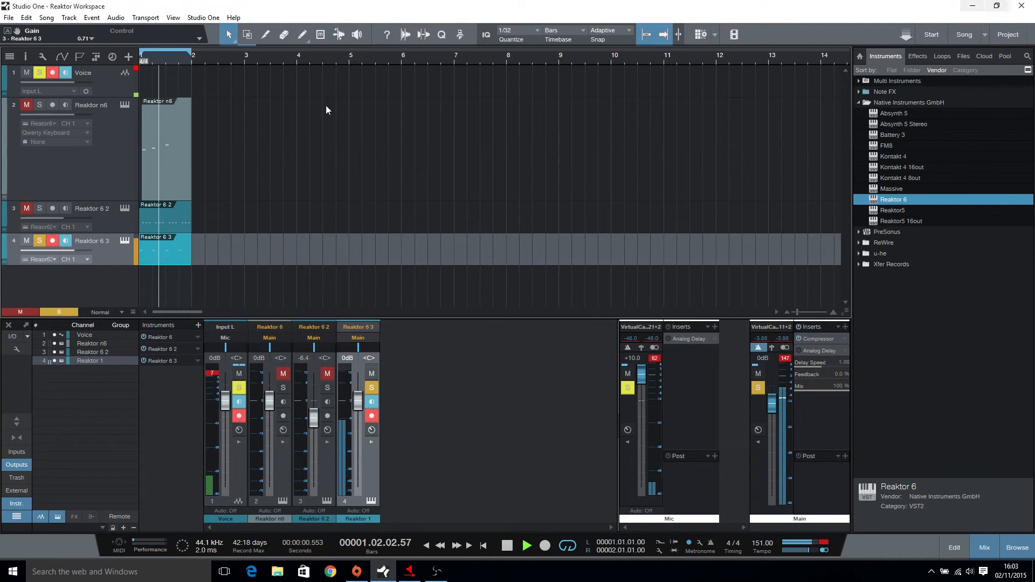
click(372, 388)
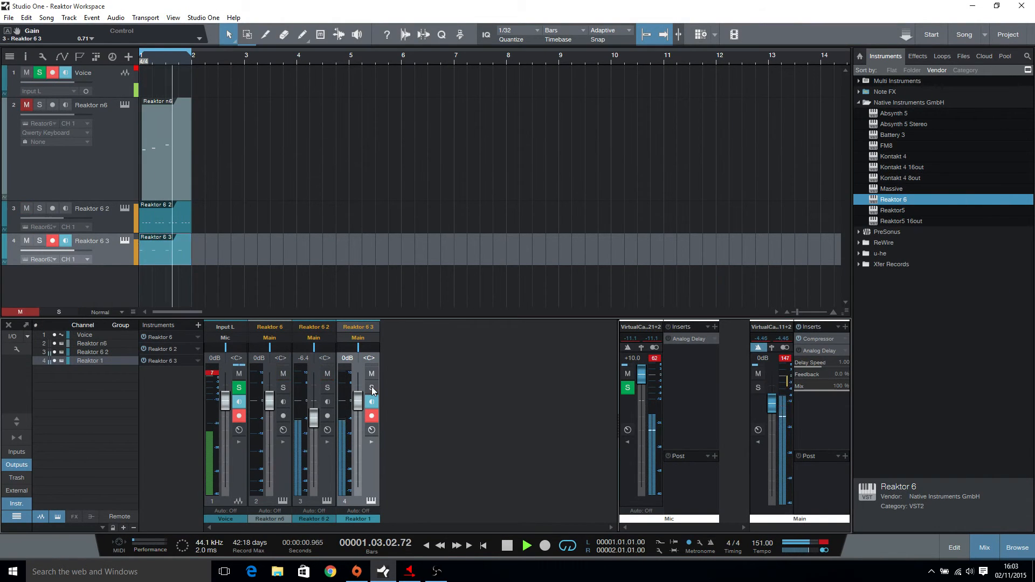
click(124, 240)
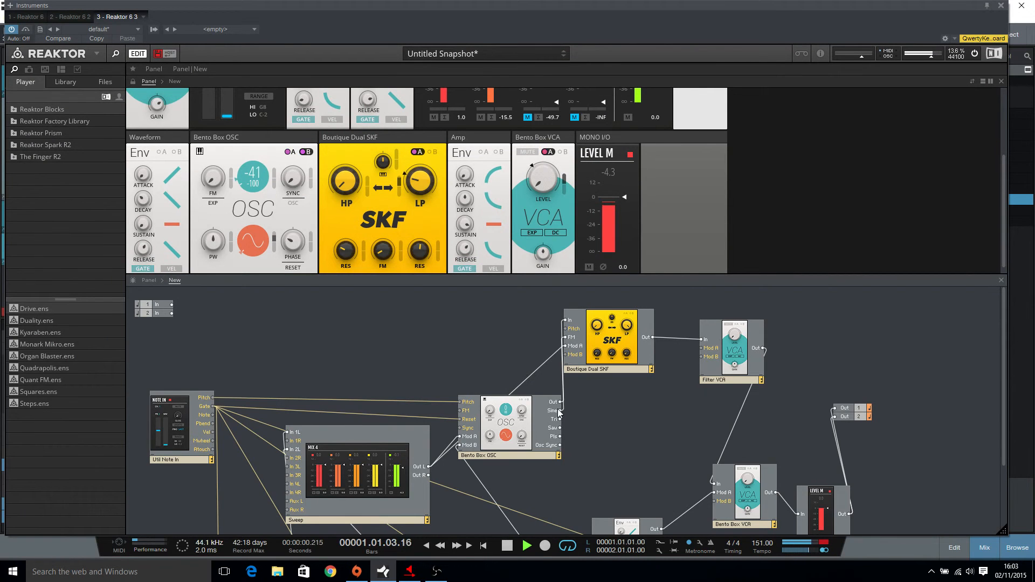
drag(561, 402, 726, 485)
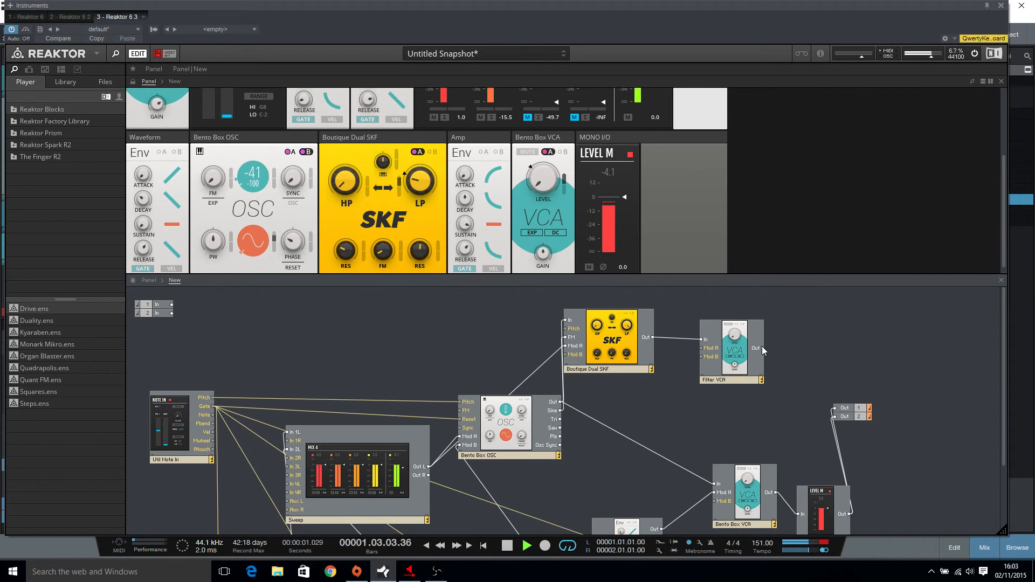
drag(763, 349, 722, 485)
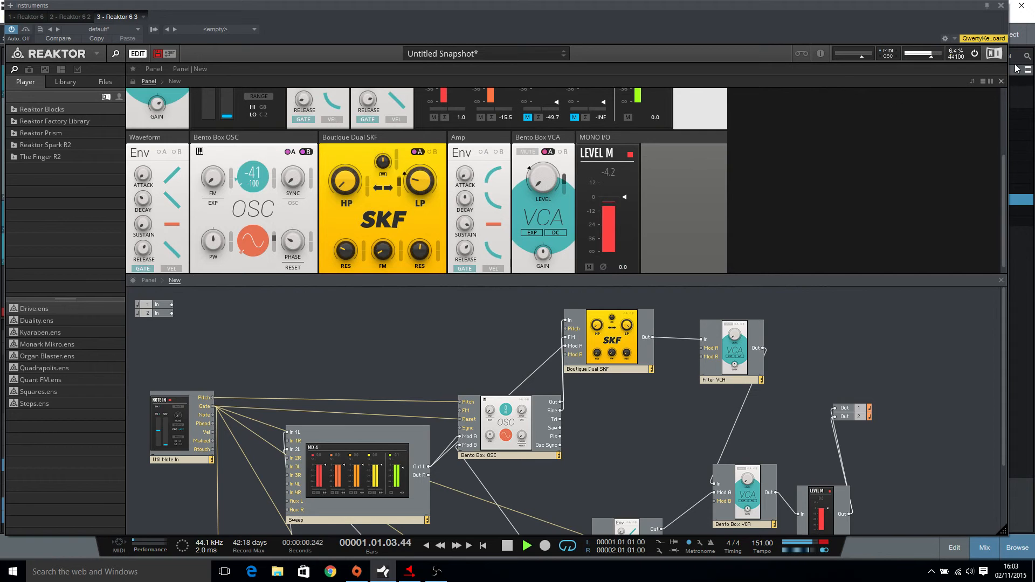
Close the instrument window, stop playback, mute the Voice track and restart playback.
click(1002, 5)
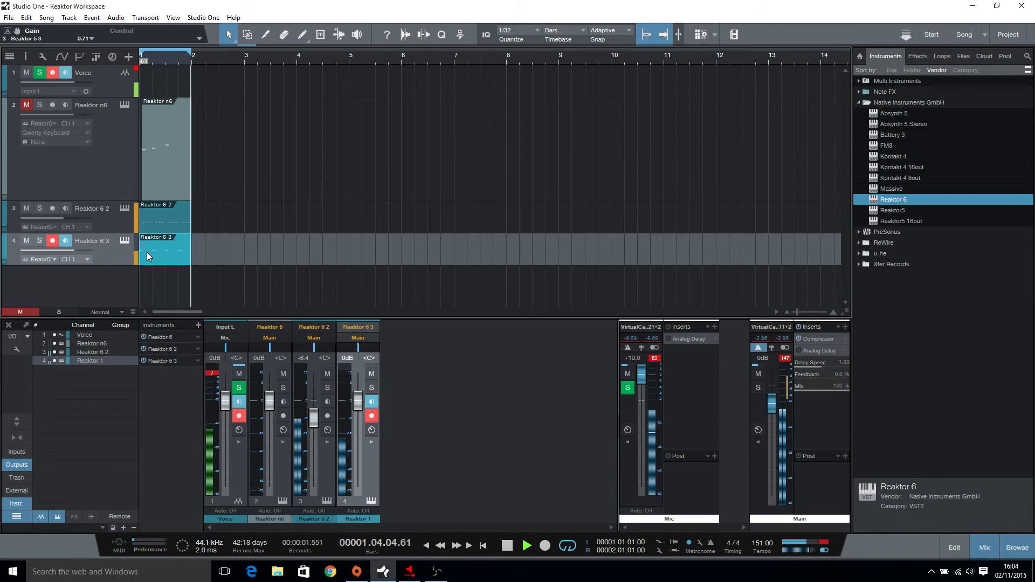
key(space)
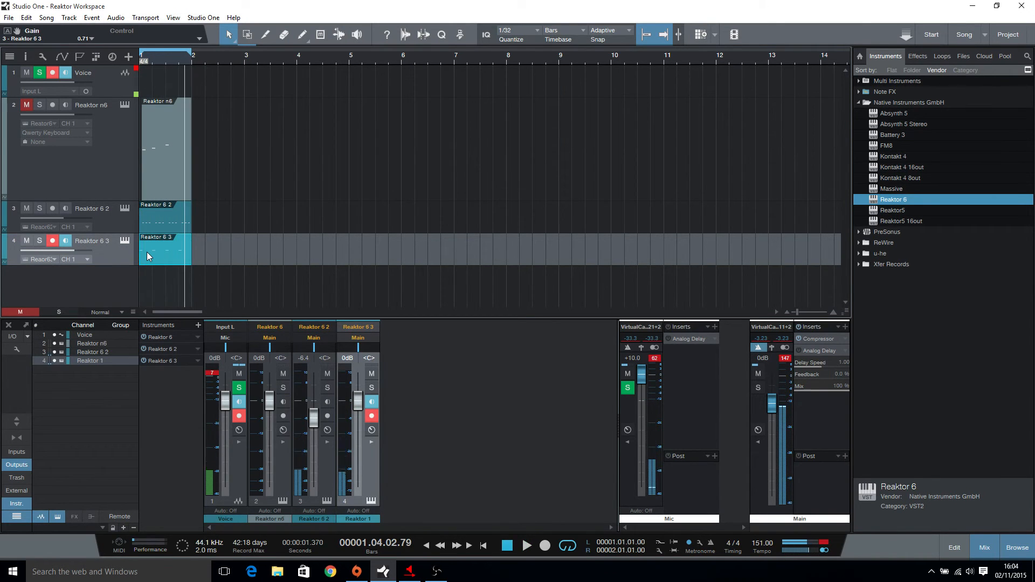
click(26, 74)
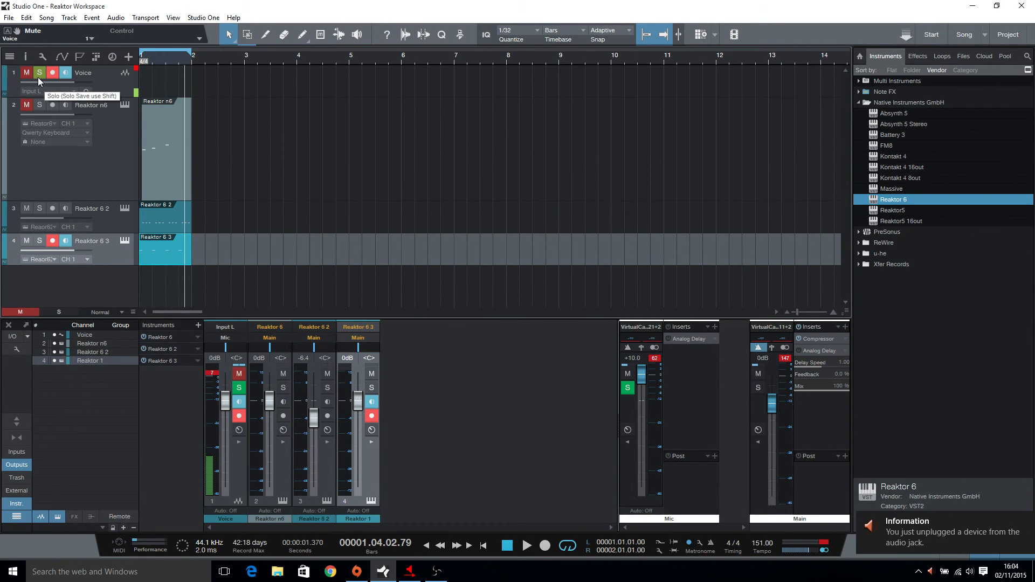
key(space)
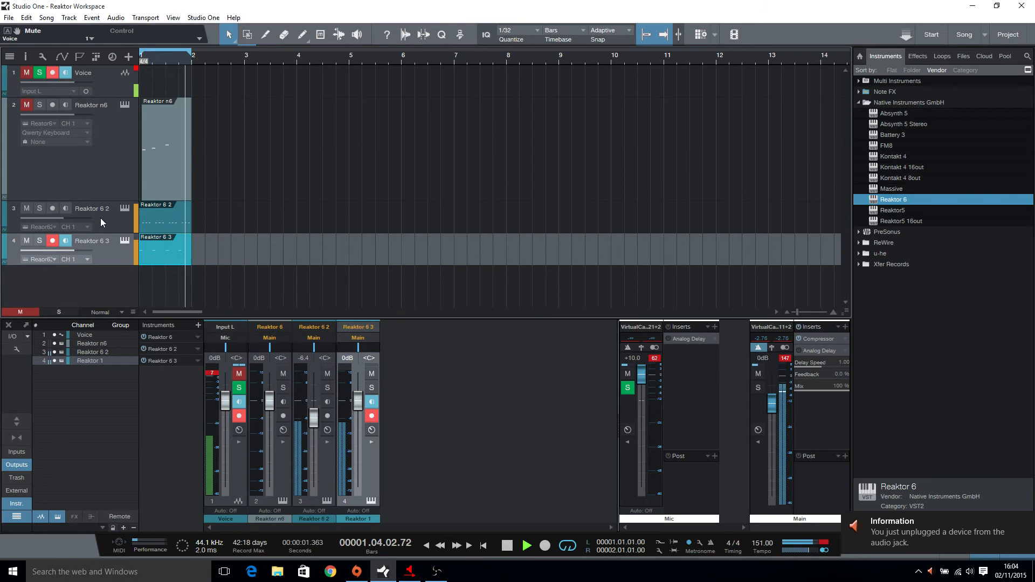
Reopen the Reaktor 6 3 instrument and compare the unfiltered oscillator with the filtered path while the Voice track is muted.
click(125, 241)
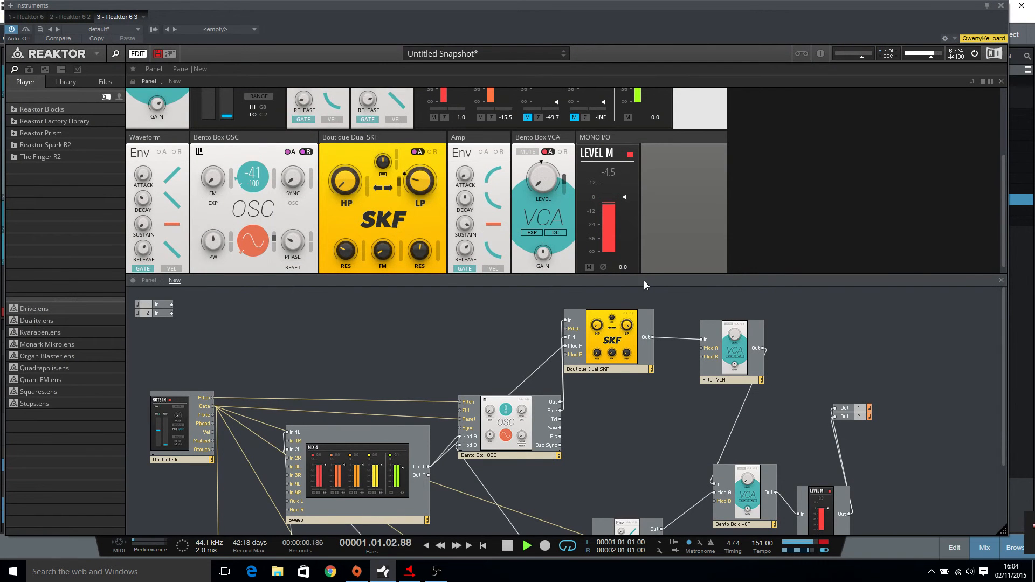
drag(560, 402, 716, 485)
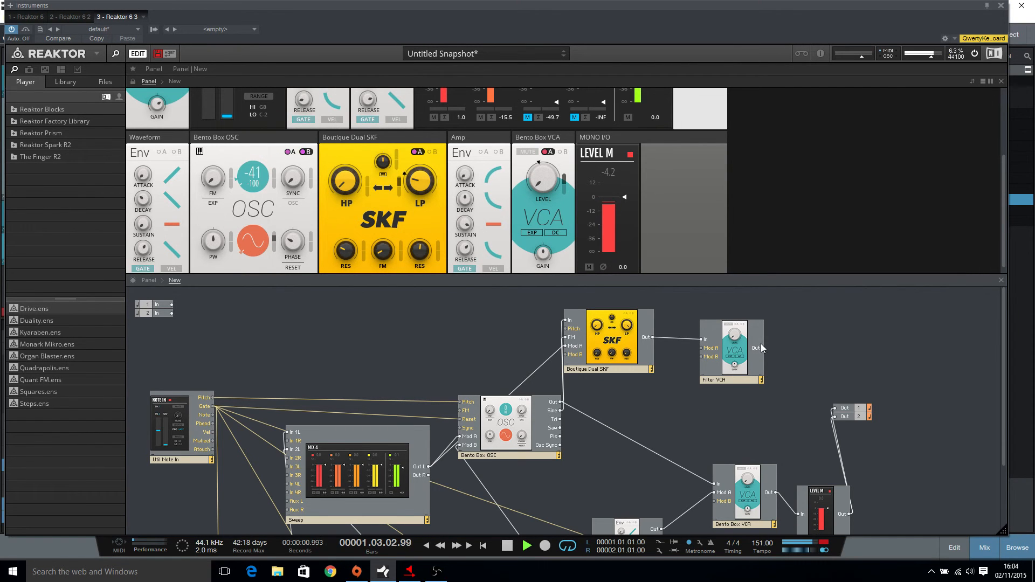
drag(764, 348, 716, 484)
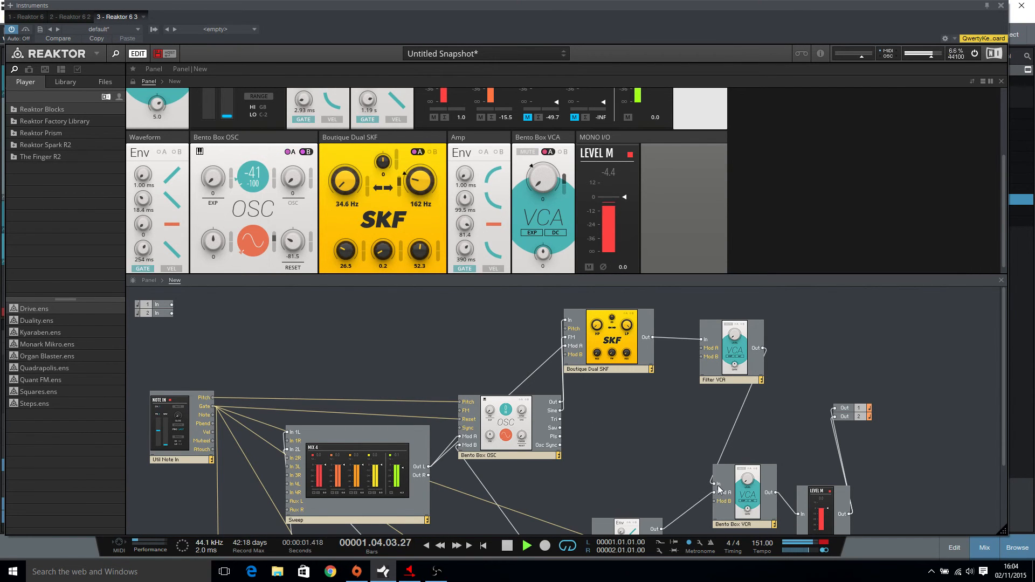
Stop playback, close the instrument window and unmute the Voice track.
key(space)
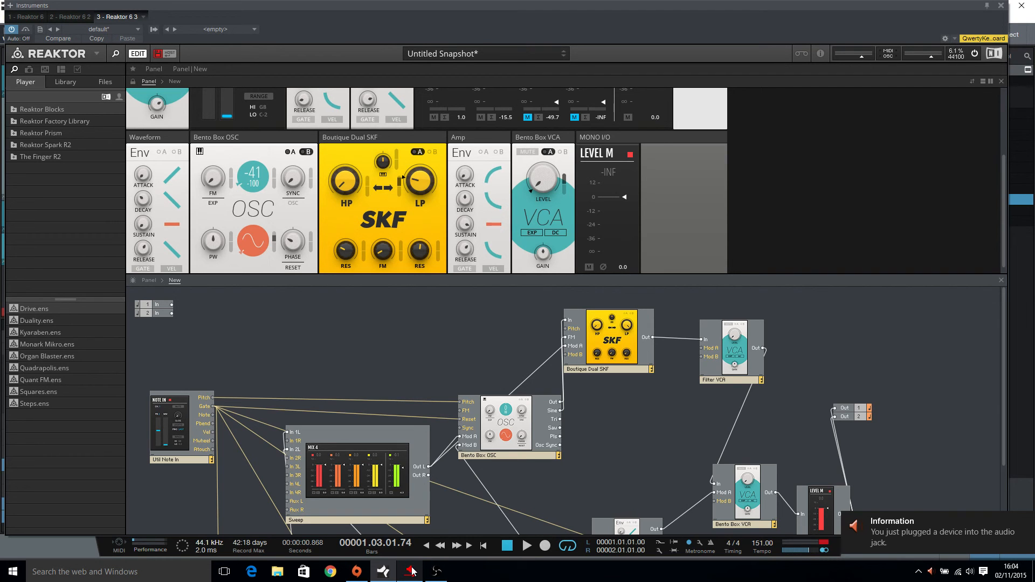
click(392, 576)
click(392, 576)
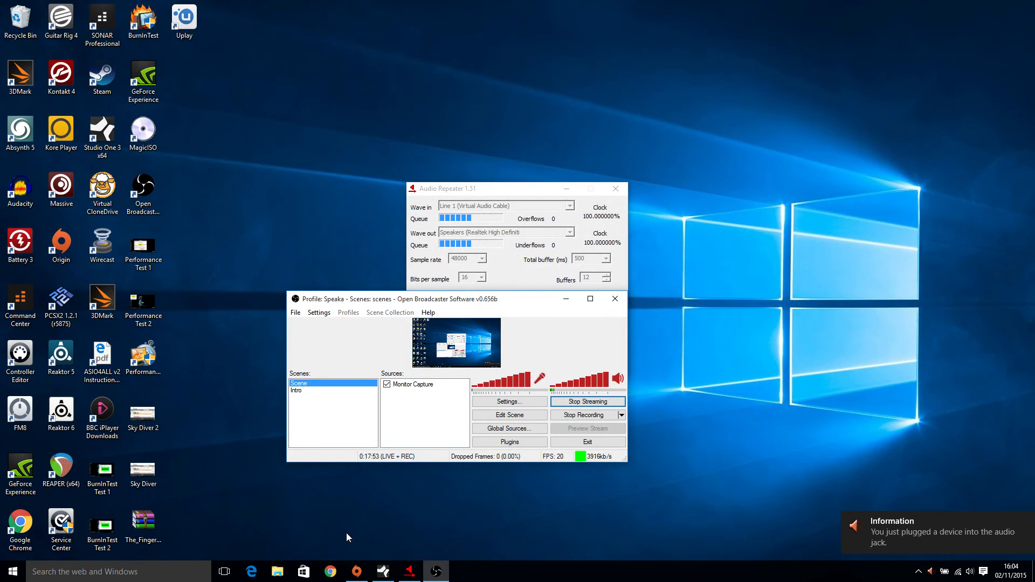
click(383, 572)
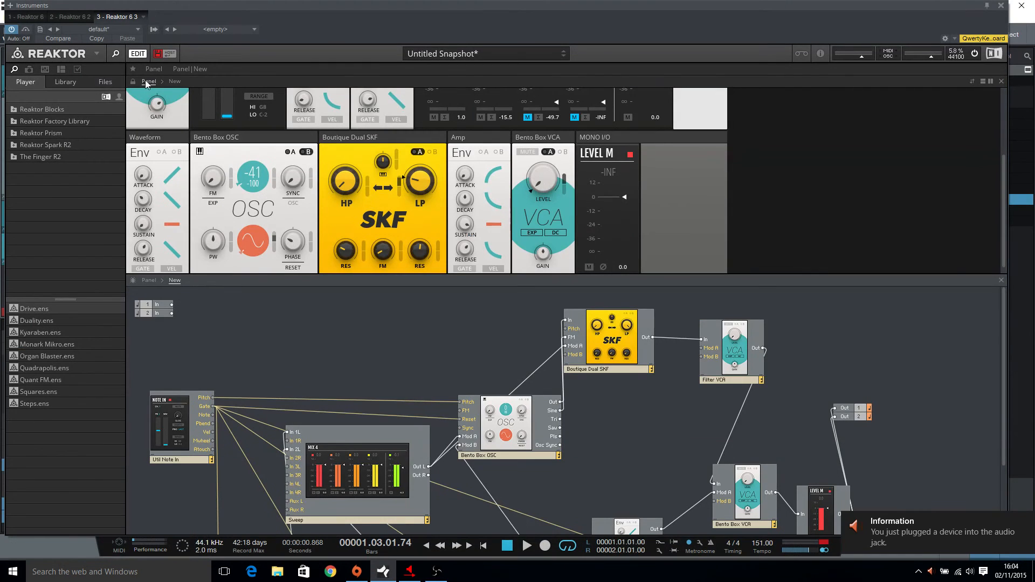
click(1002, 6)
click(28, 71)
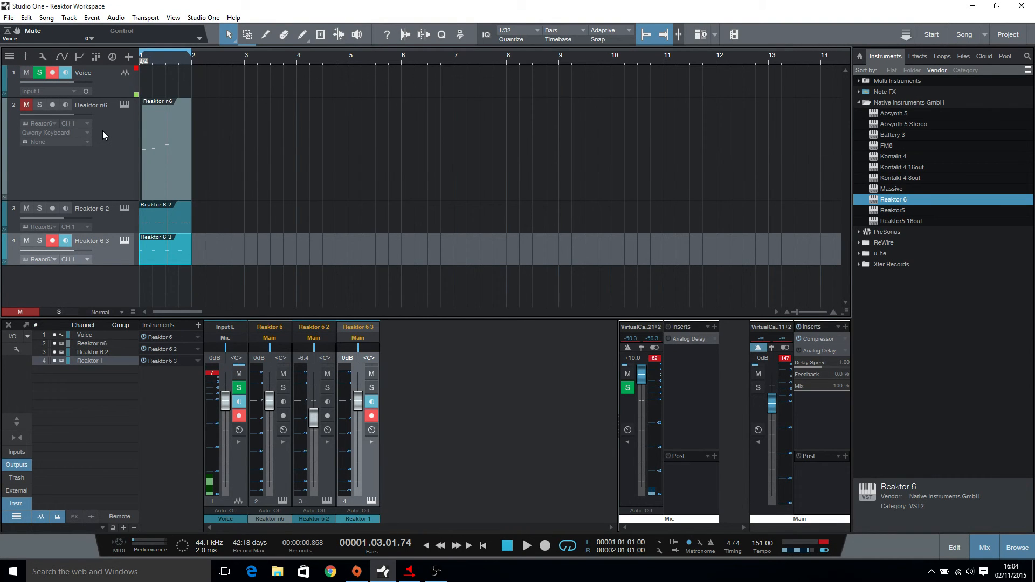
Play the loop briefly with the Voice track unmuted, stop it and reopen the Reaktor 6 3 instrument.
key(space)
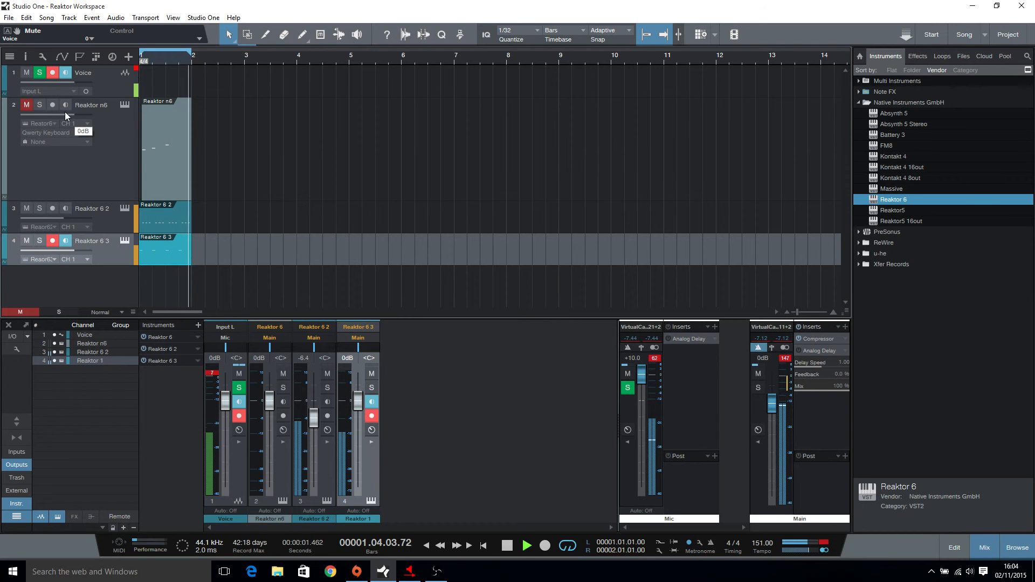
key(space)
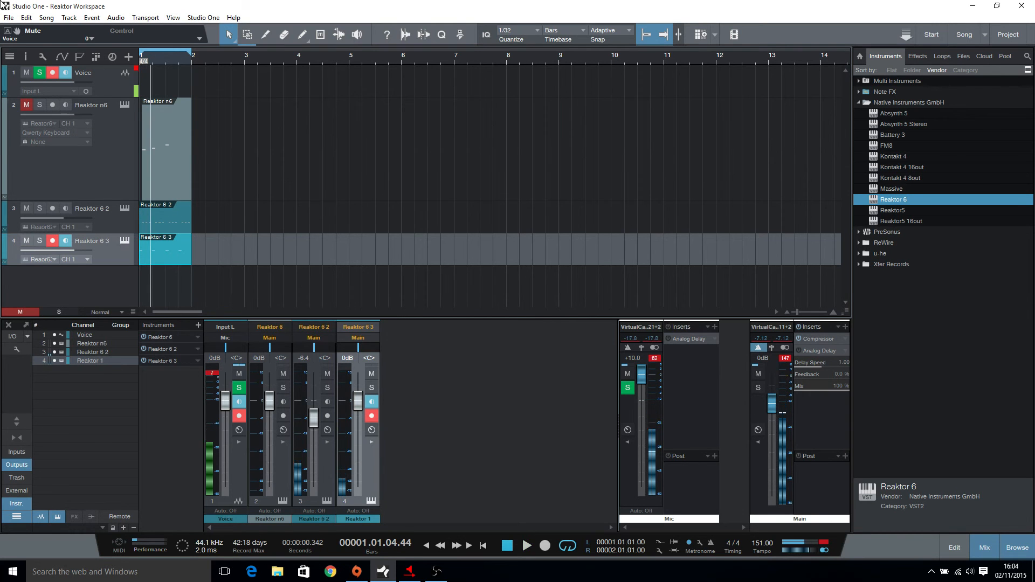
click(128, 241)
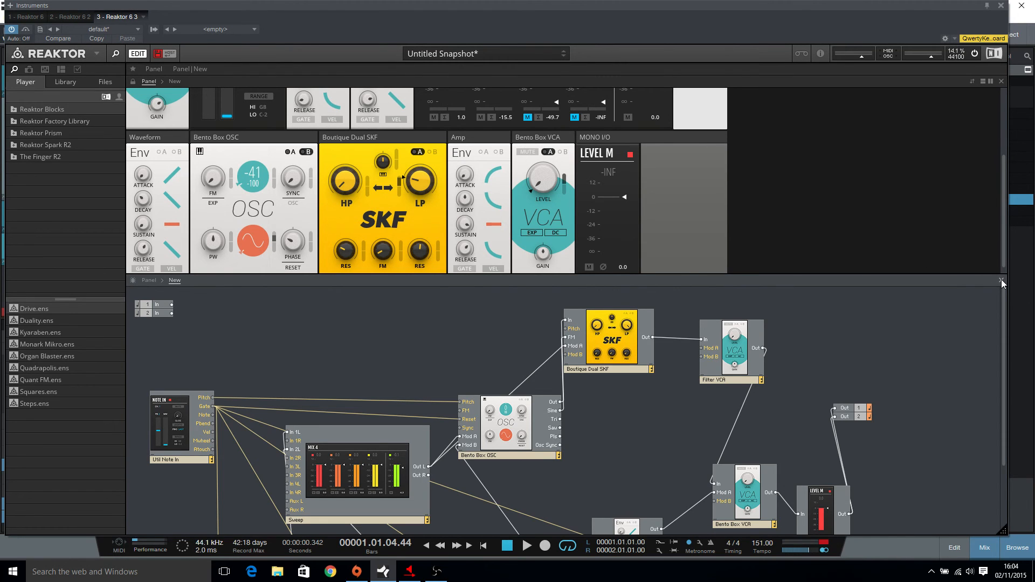
Review how the envelopes, Sweep mixer, oscillator, Dual SKF filter and VCAs are wired, alongside their panel controls.
scroll(917, 303, down, 3)
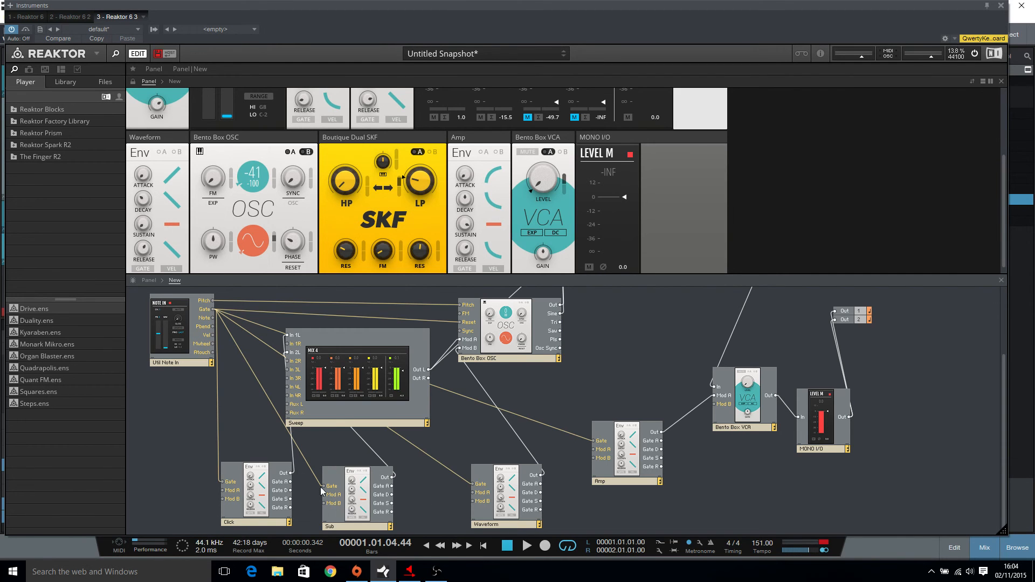
click(406, 400)
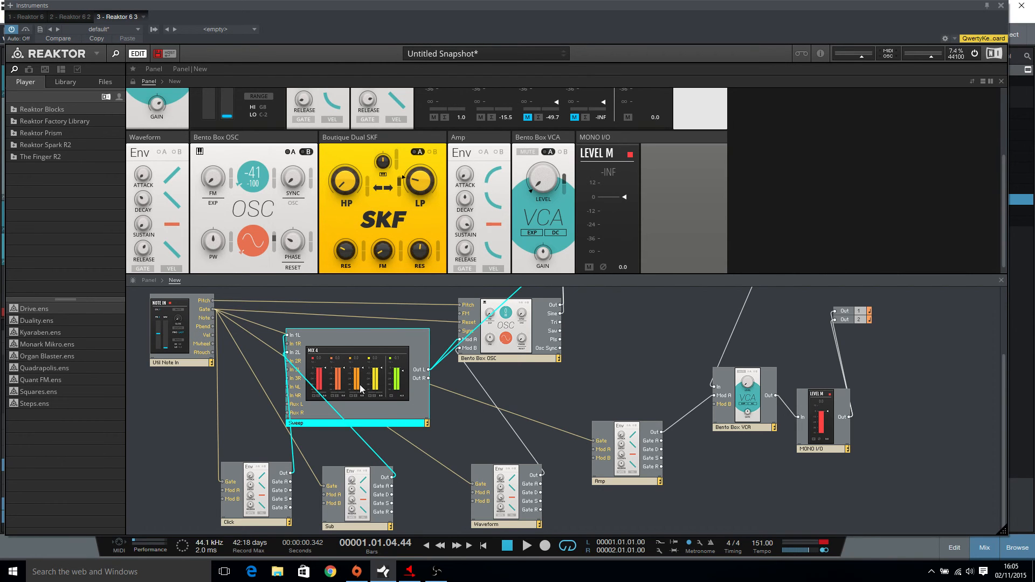
scroll(306, 318, up, 2)
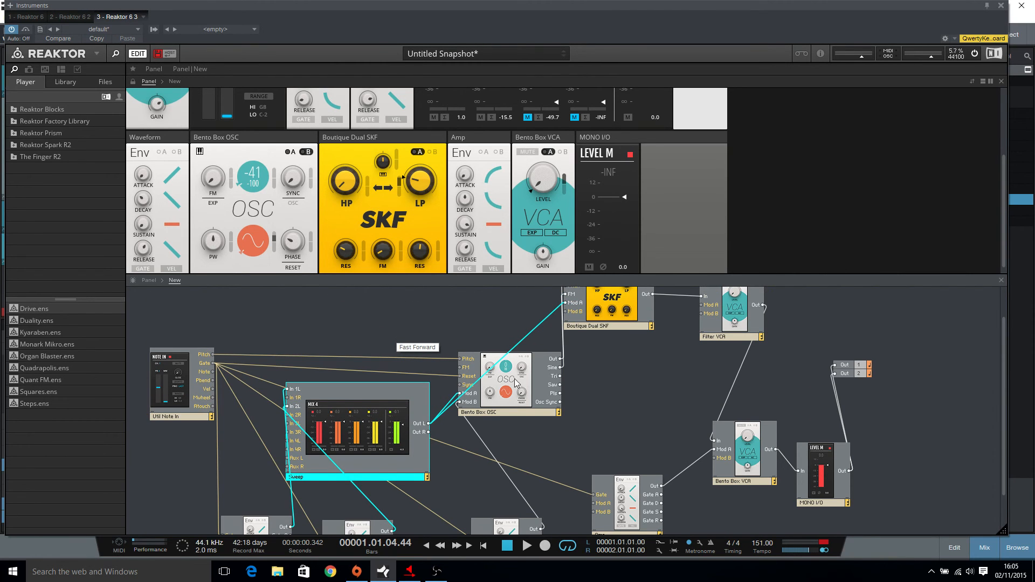
scroll(842, 132, up, 4)
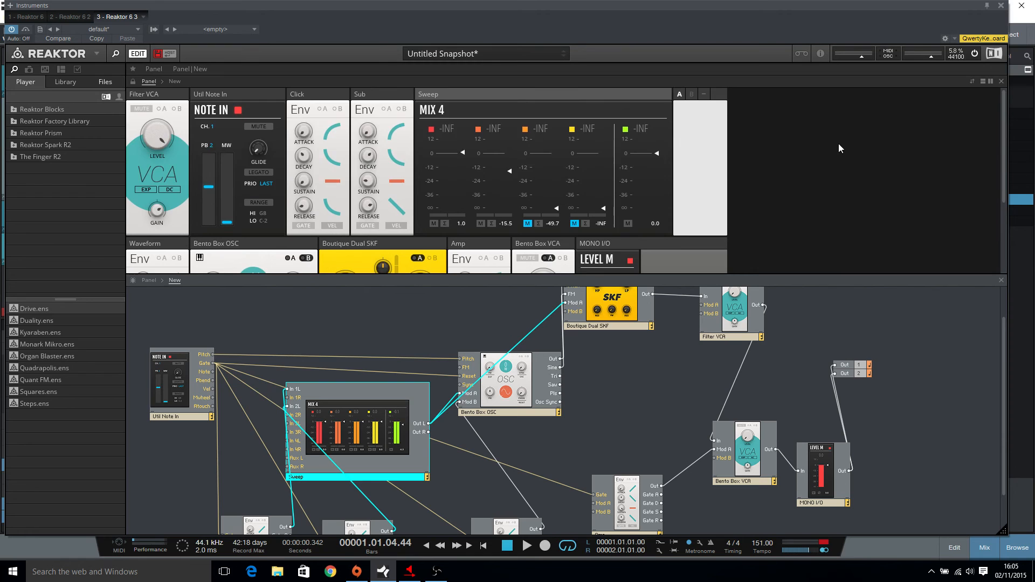
scroll(840, 144, down, 4)
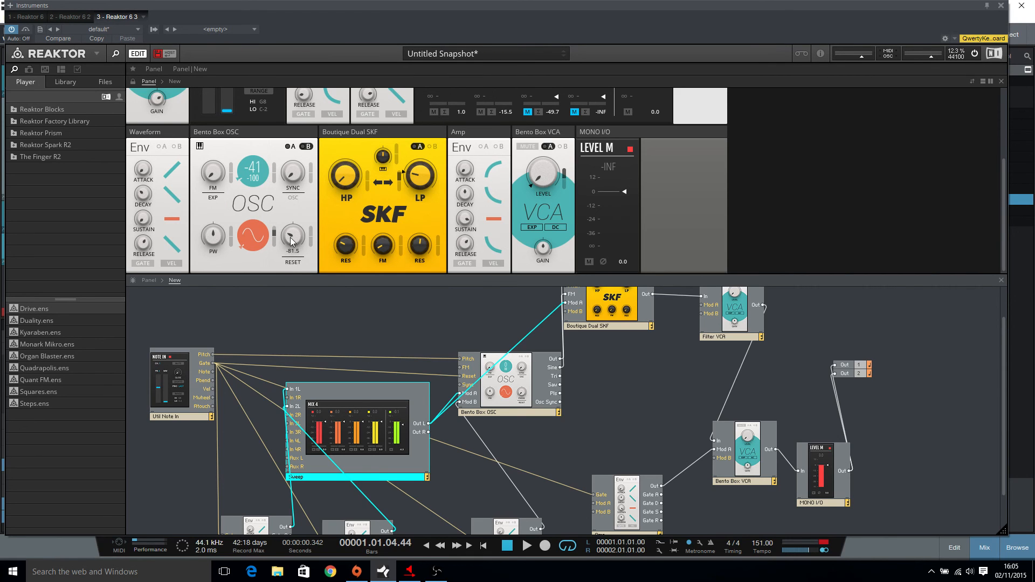
scroll(485, 467, down, 2)
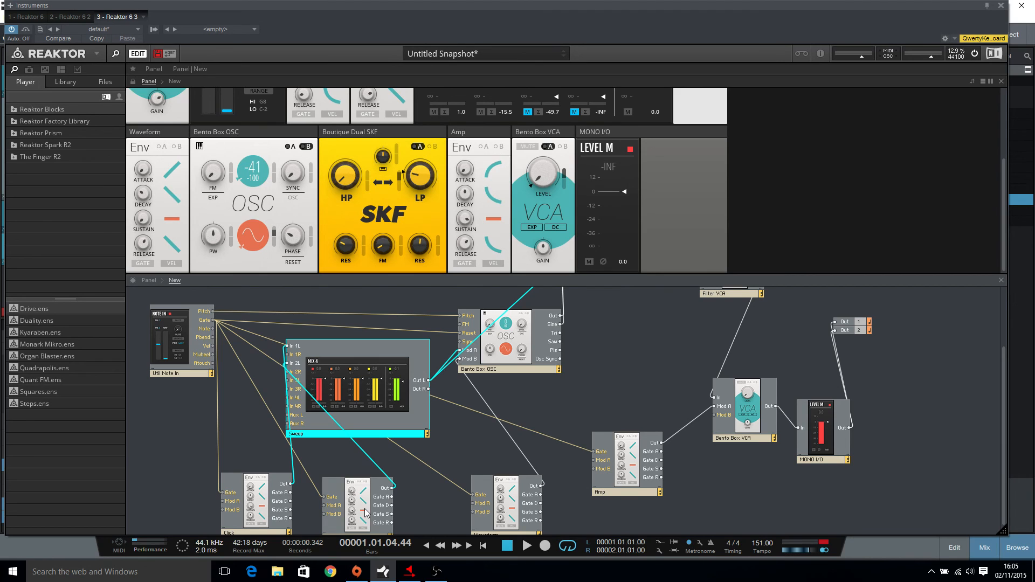
click(253, 231)
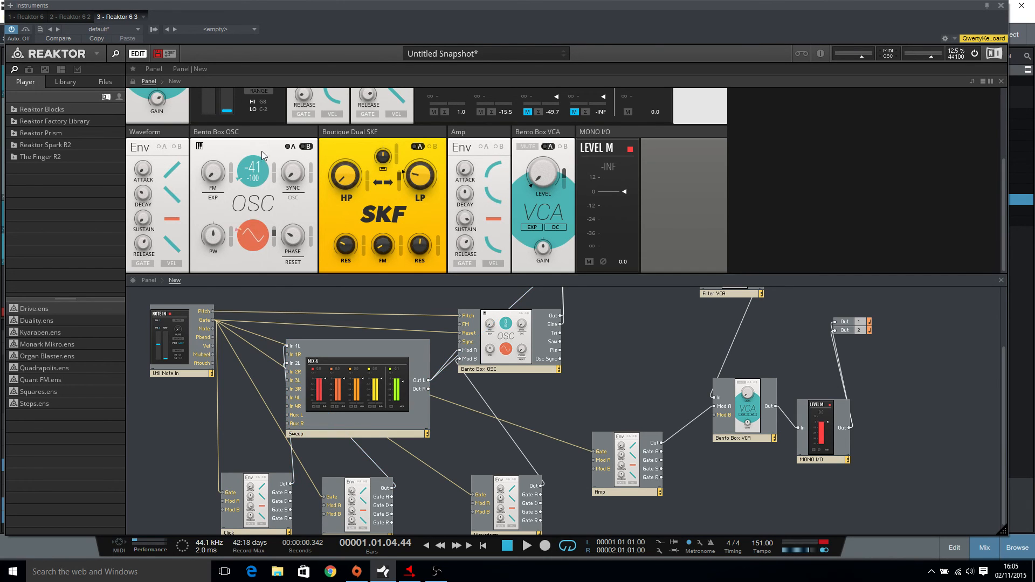
drag(263, 152, 263, 103)
drag(259, 115, 329, 470)
scroll(611, 468, up, 4)
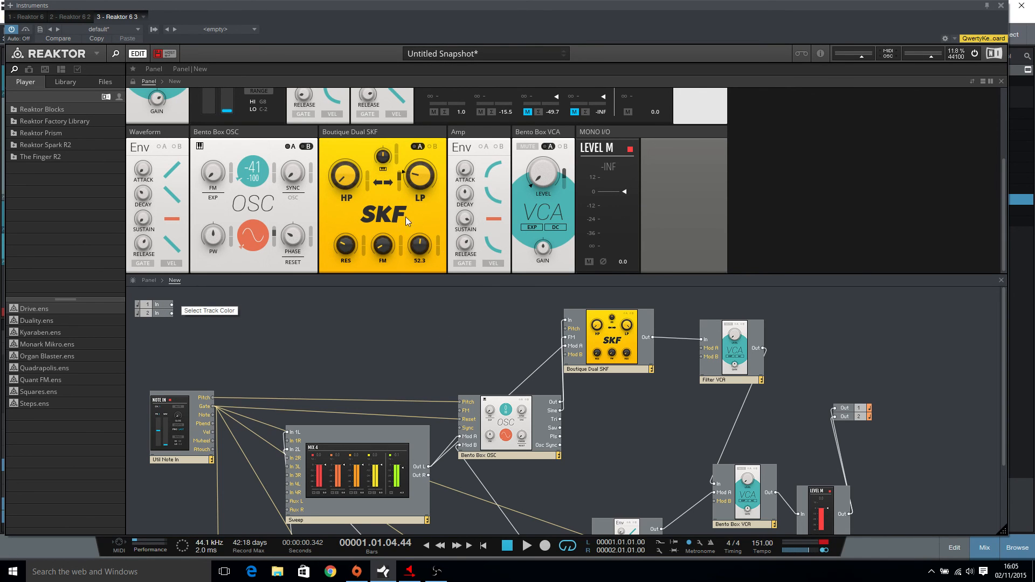
scroll(662, 380, down, 3)
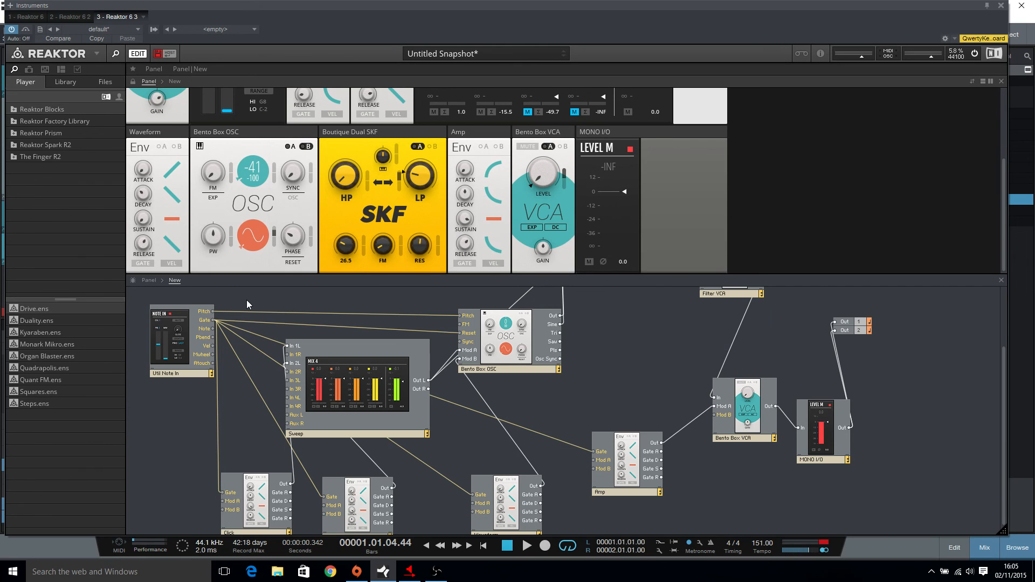
scroll(247, 300, up, 1)
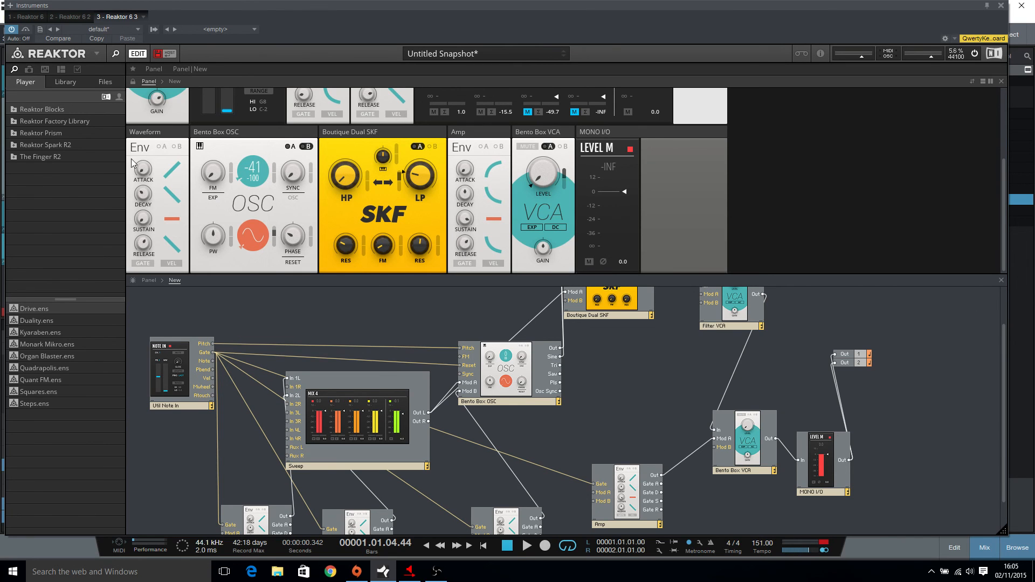
Close the structure view and the instrument window, and return the playhead to the start of the song.
click(1002, 280)
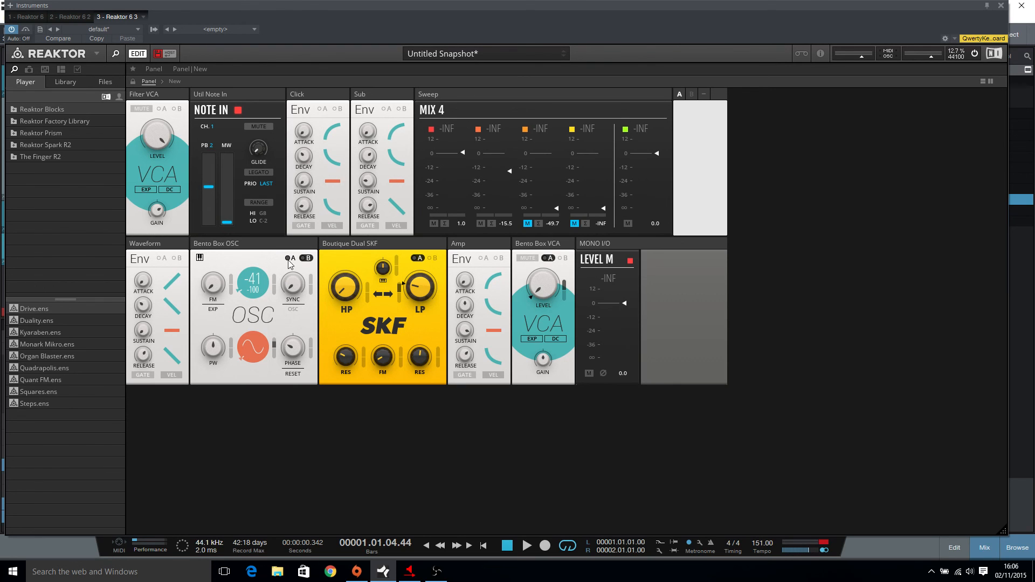
click(1001, 5)
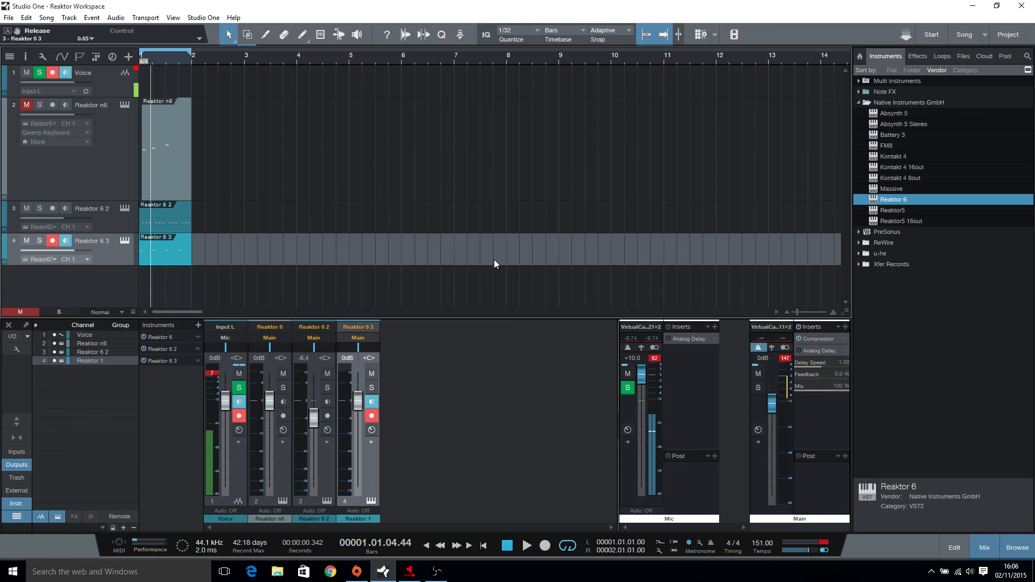
key(comma)
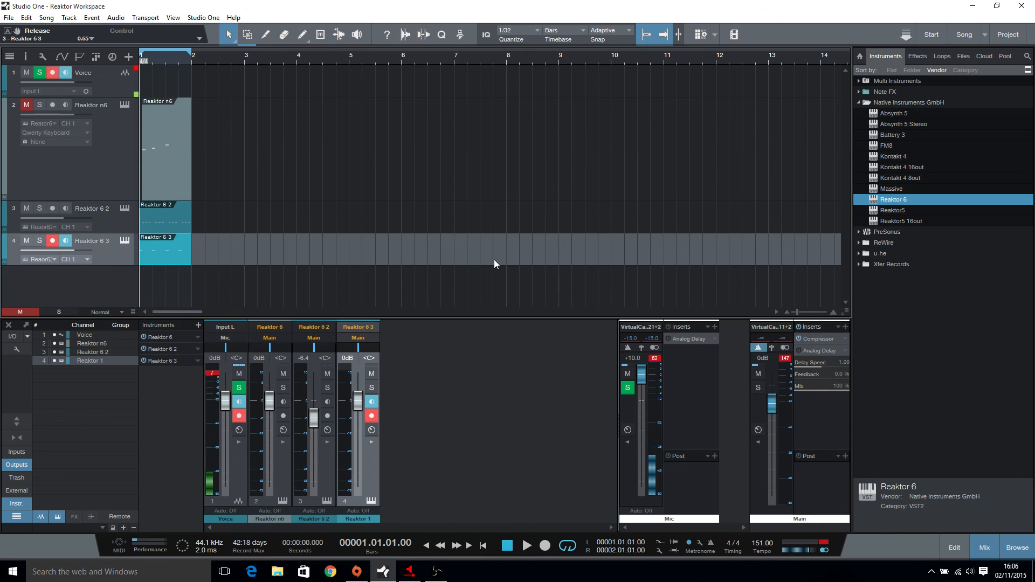